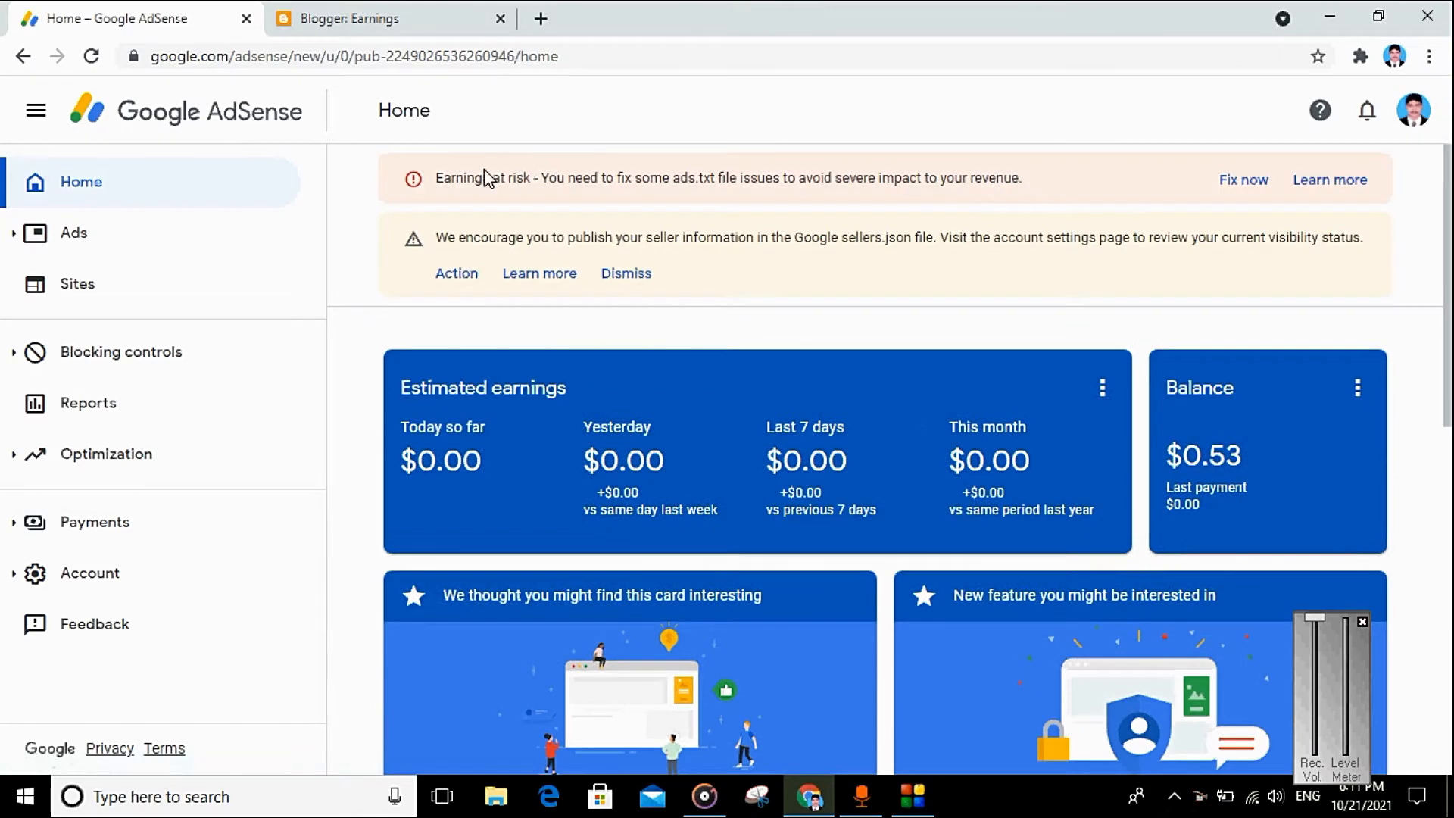
- Review the ads.txt earnings warning and the publisher ID line given for the ads.txt file on the Sites page
left_click_drag(434, 178, 1045, 184)
left_click(1045, 184)
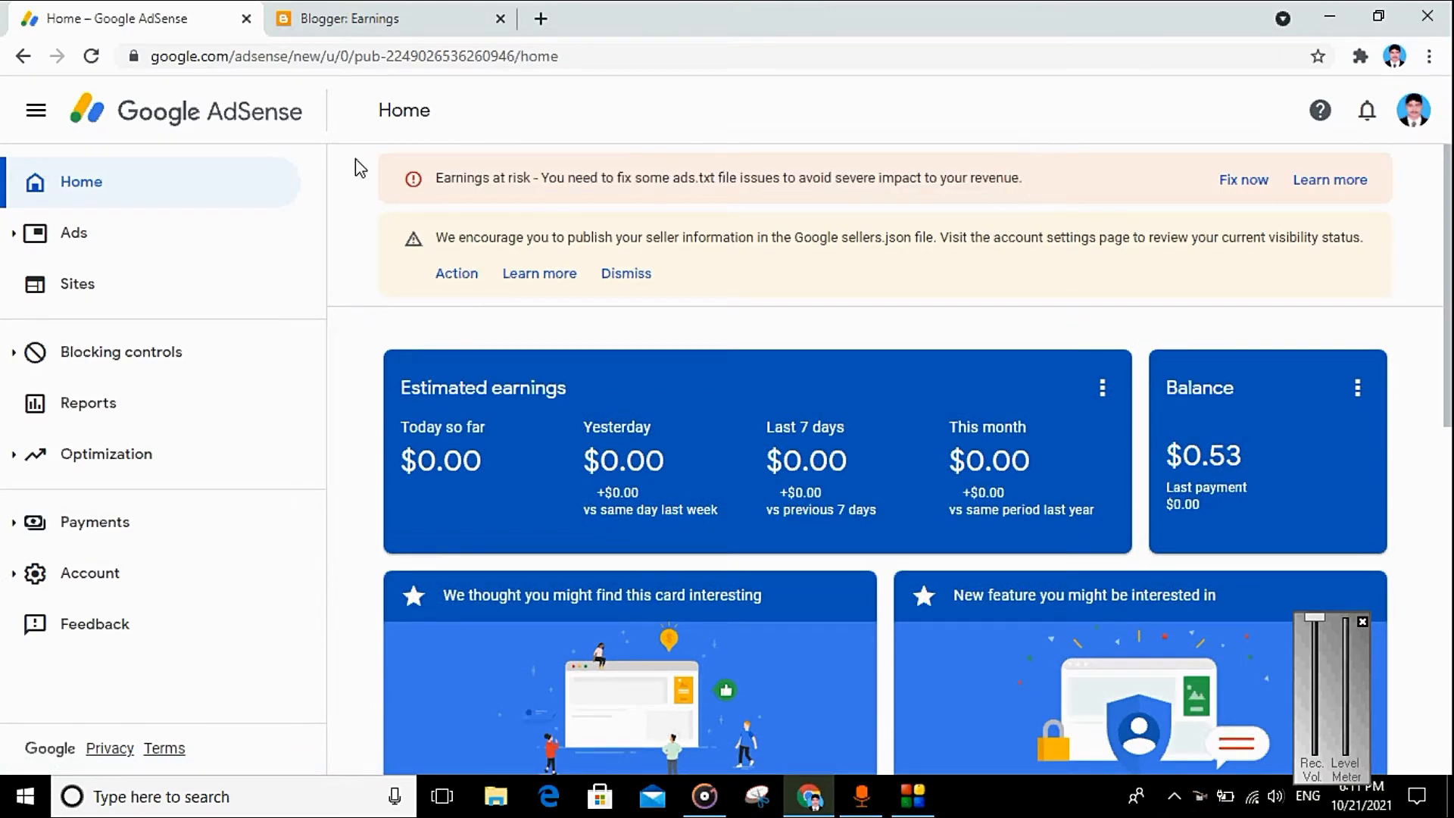
left_click(83, 286)
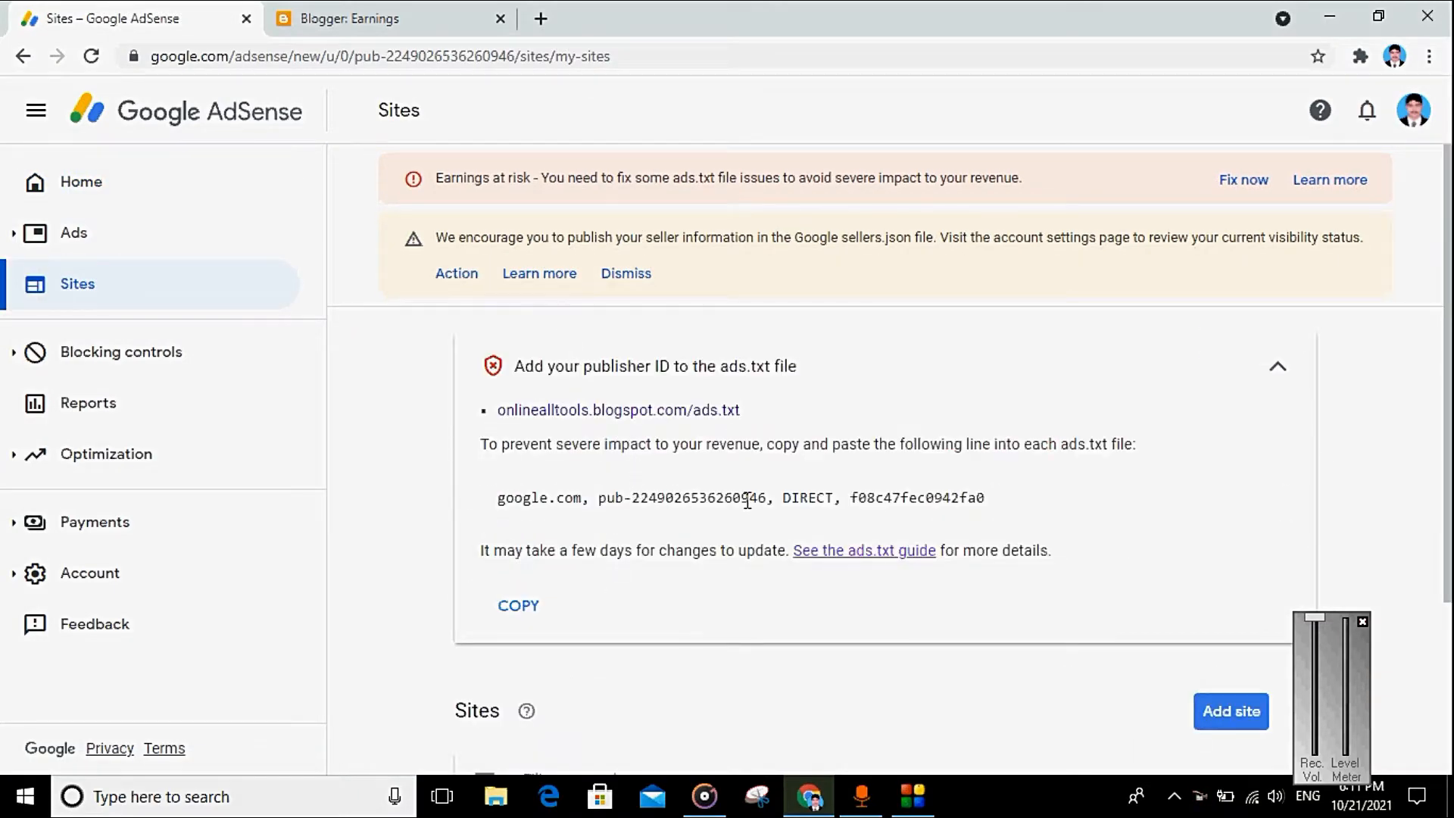
left_click_drag(742, 501, 771, 501)
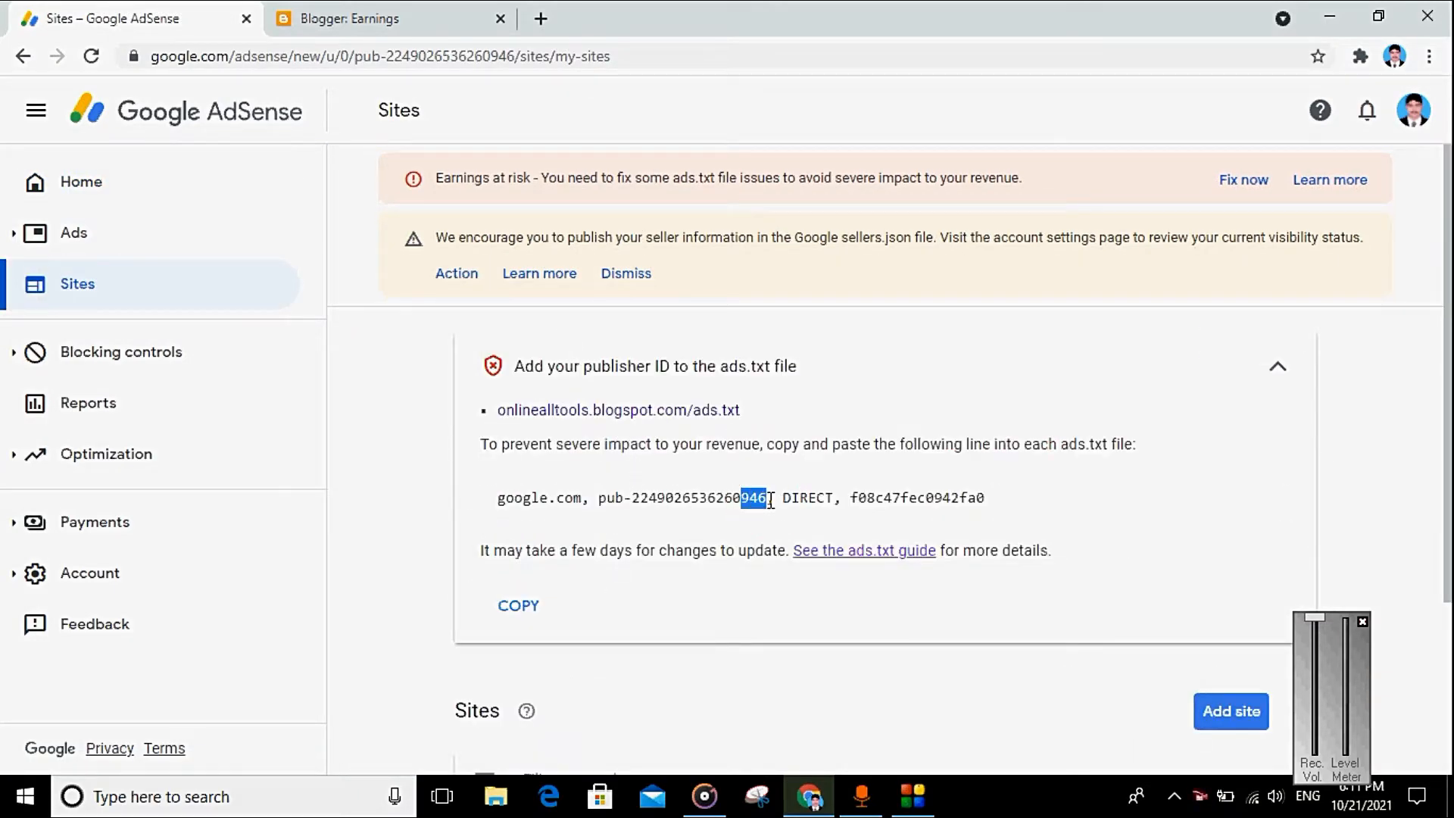
- Switch to Blogger and check the publisher ID shown on the Online All Tools earnings page
left_click(296, 16)
left_click_drag(582, 229, 614, 238)
left_click(627, 234)
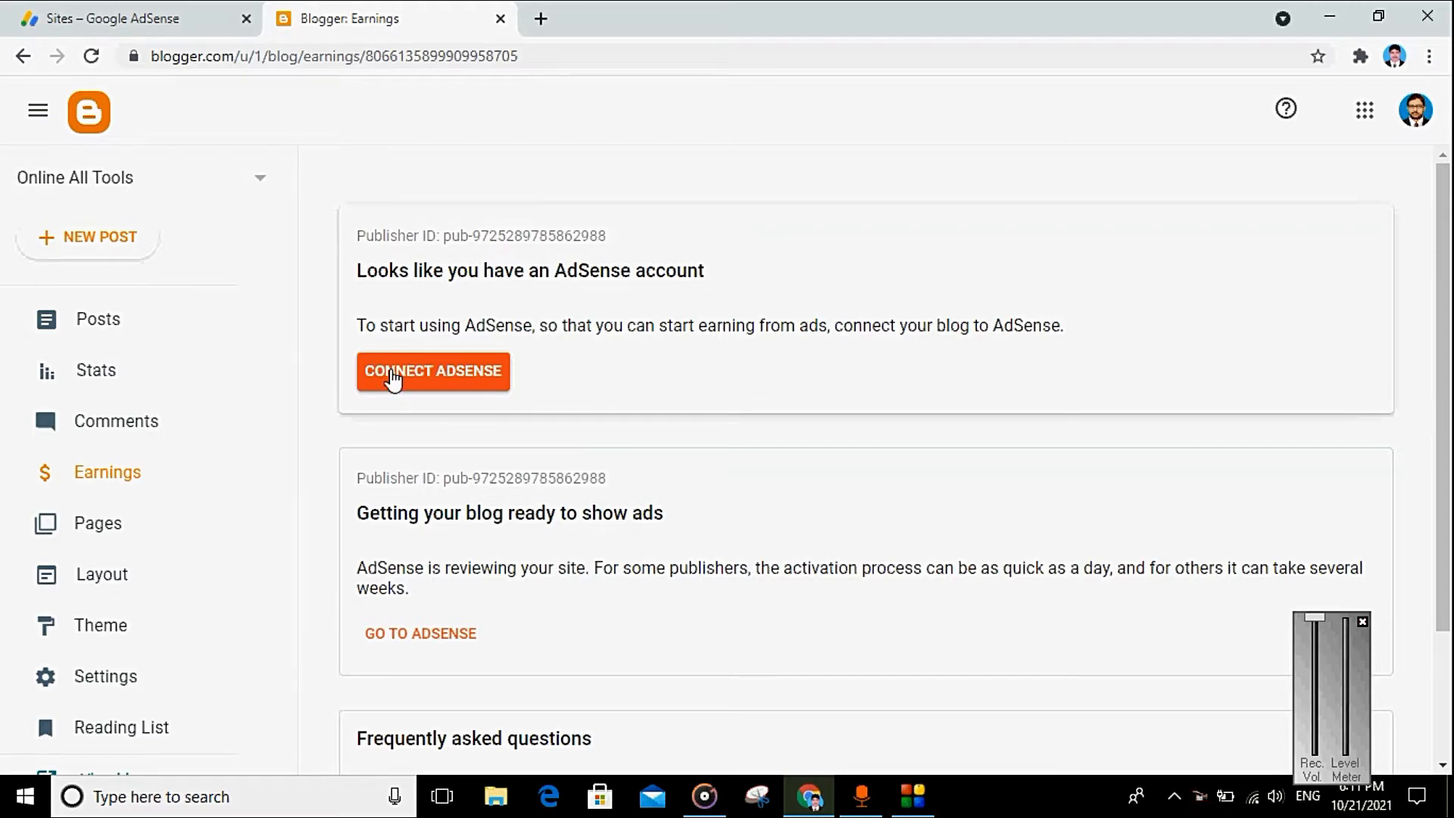
scroll(390, 380, "down", 2)
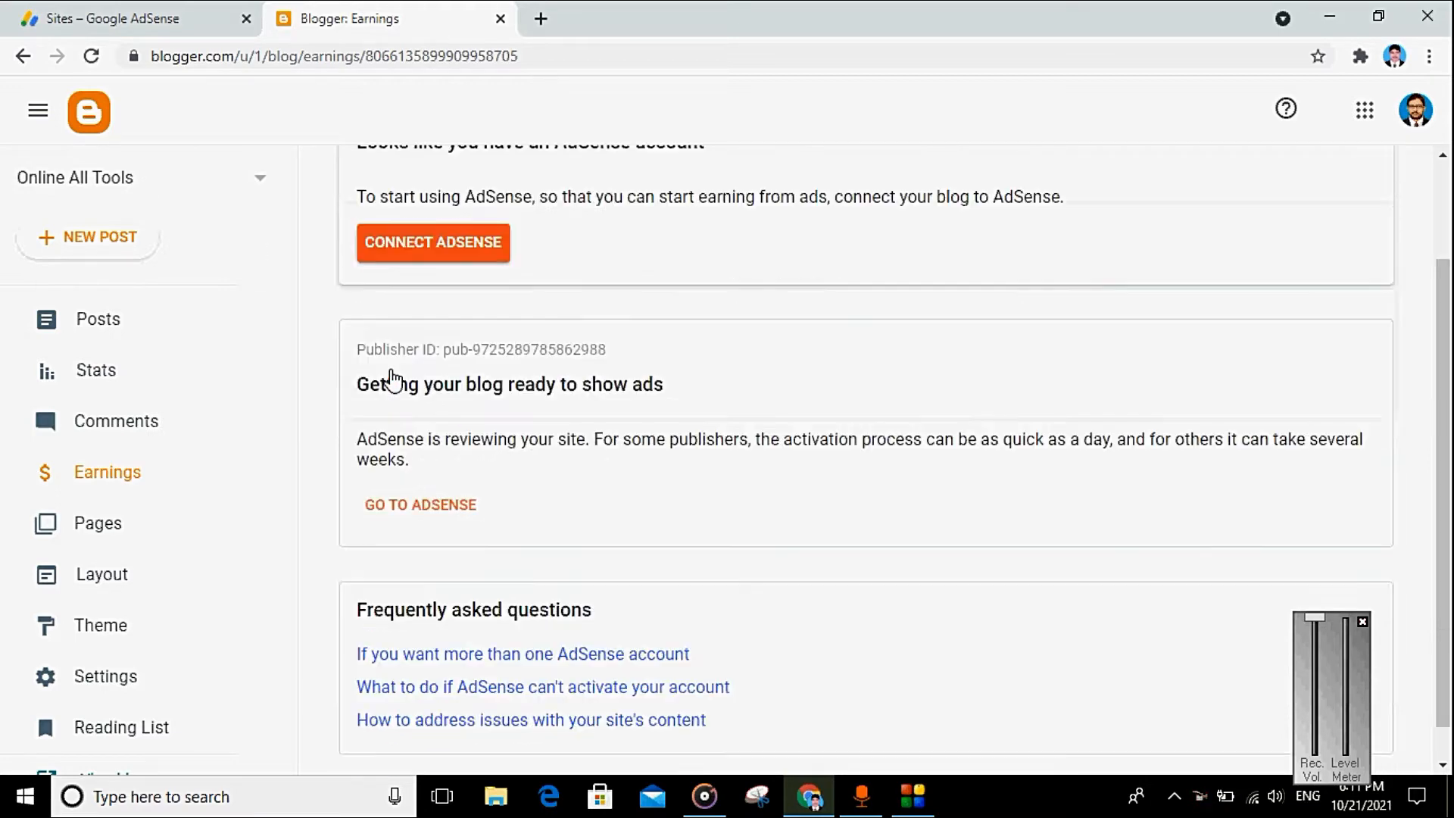
scroll(393, 380, "up", 2)
- Connect the blog to the offered AdSense account and remove AdSense from the blog again
left_click(386, 367)
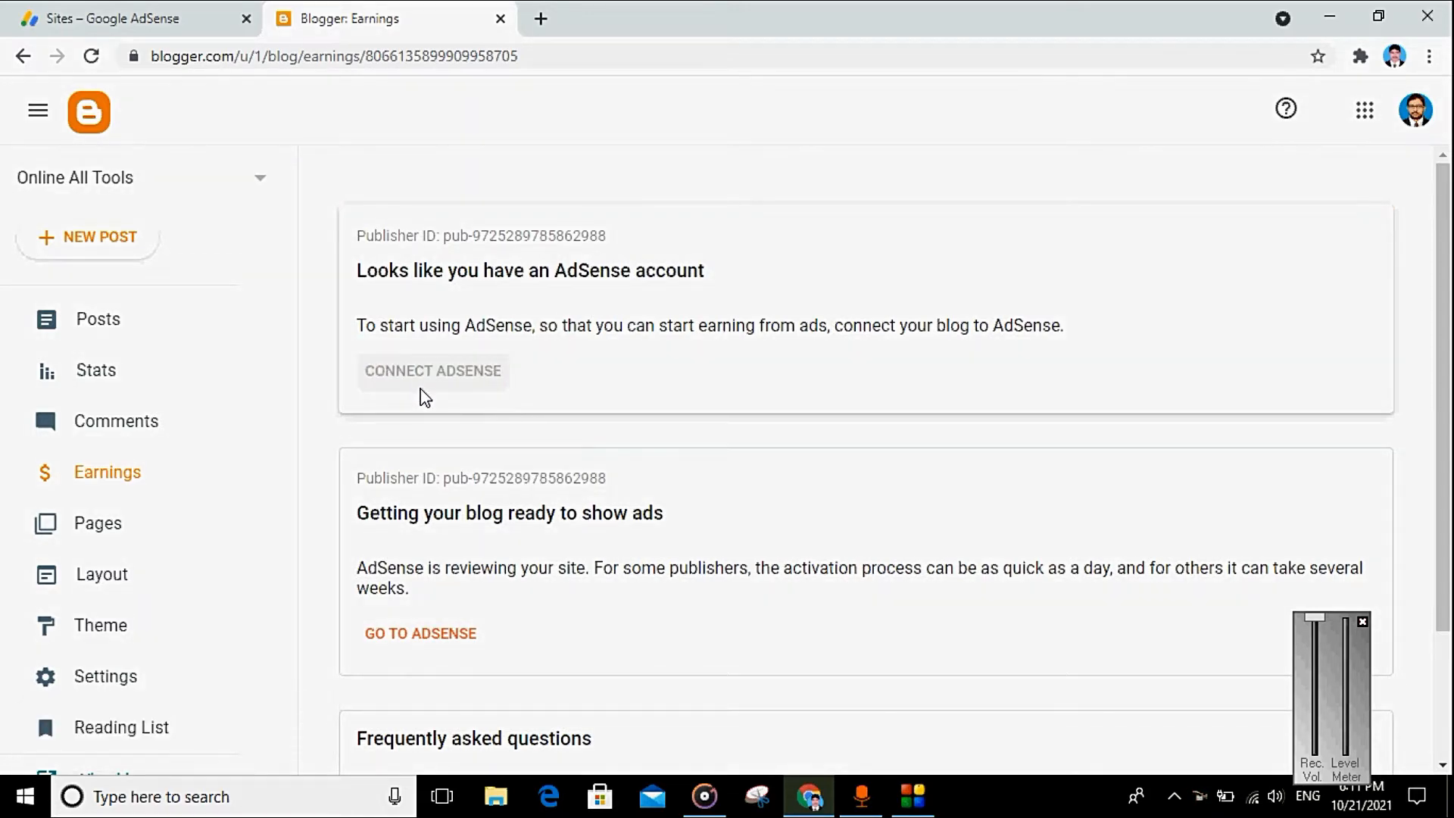
scroll(422, 398, "down", 5)
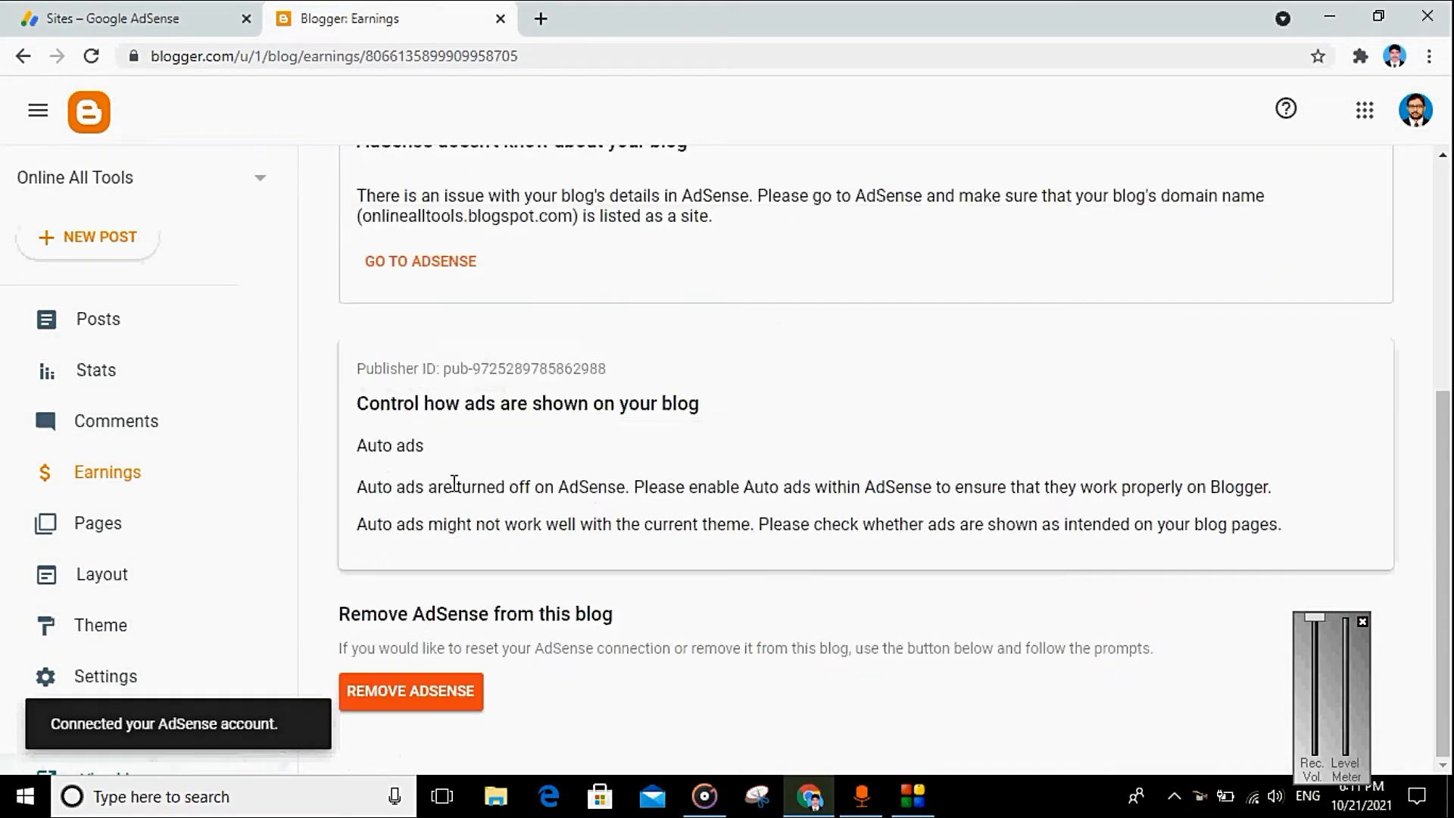
left_click(415, 710)
left_click(851, 489)
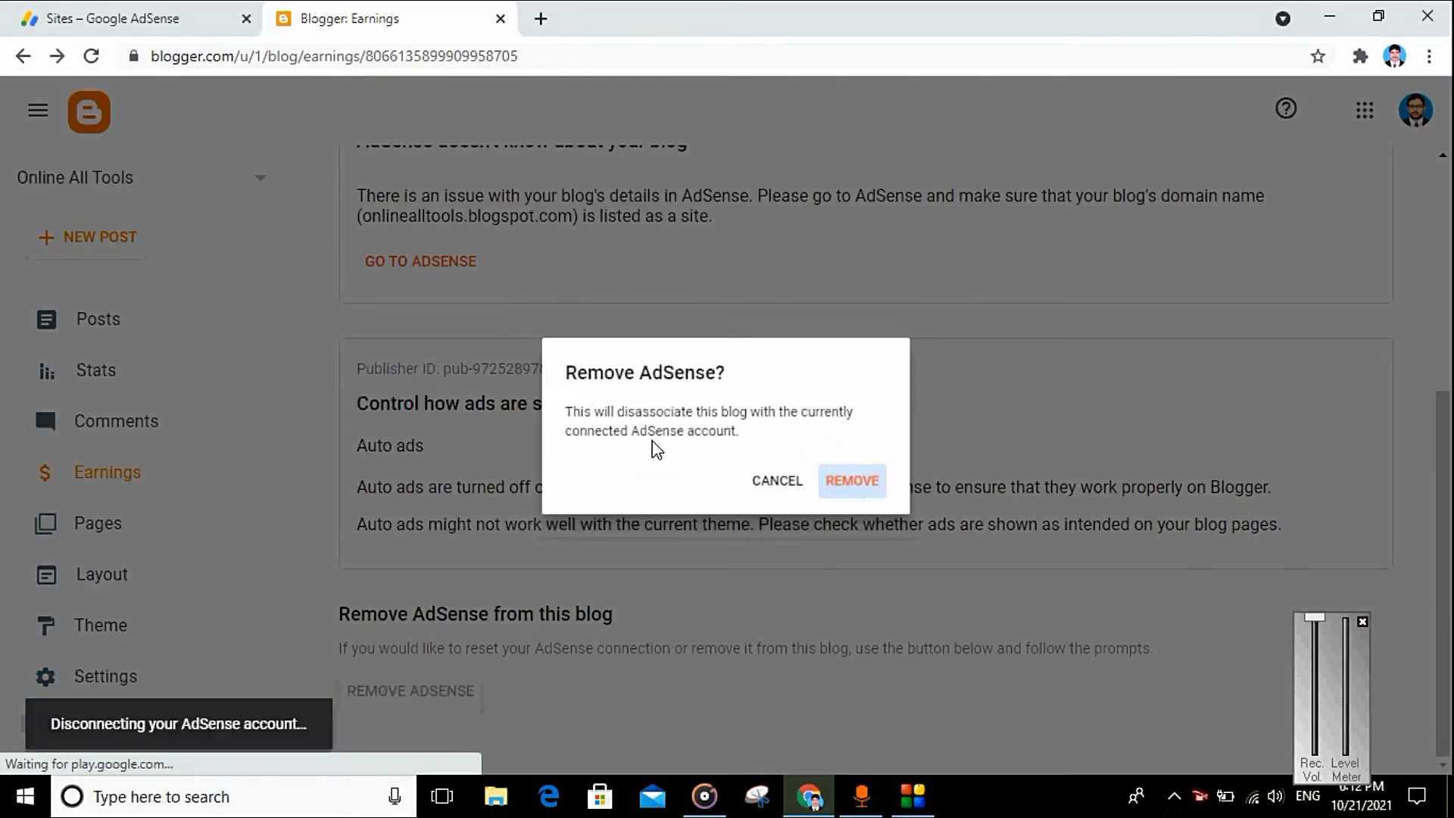
left_click(254, 179)
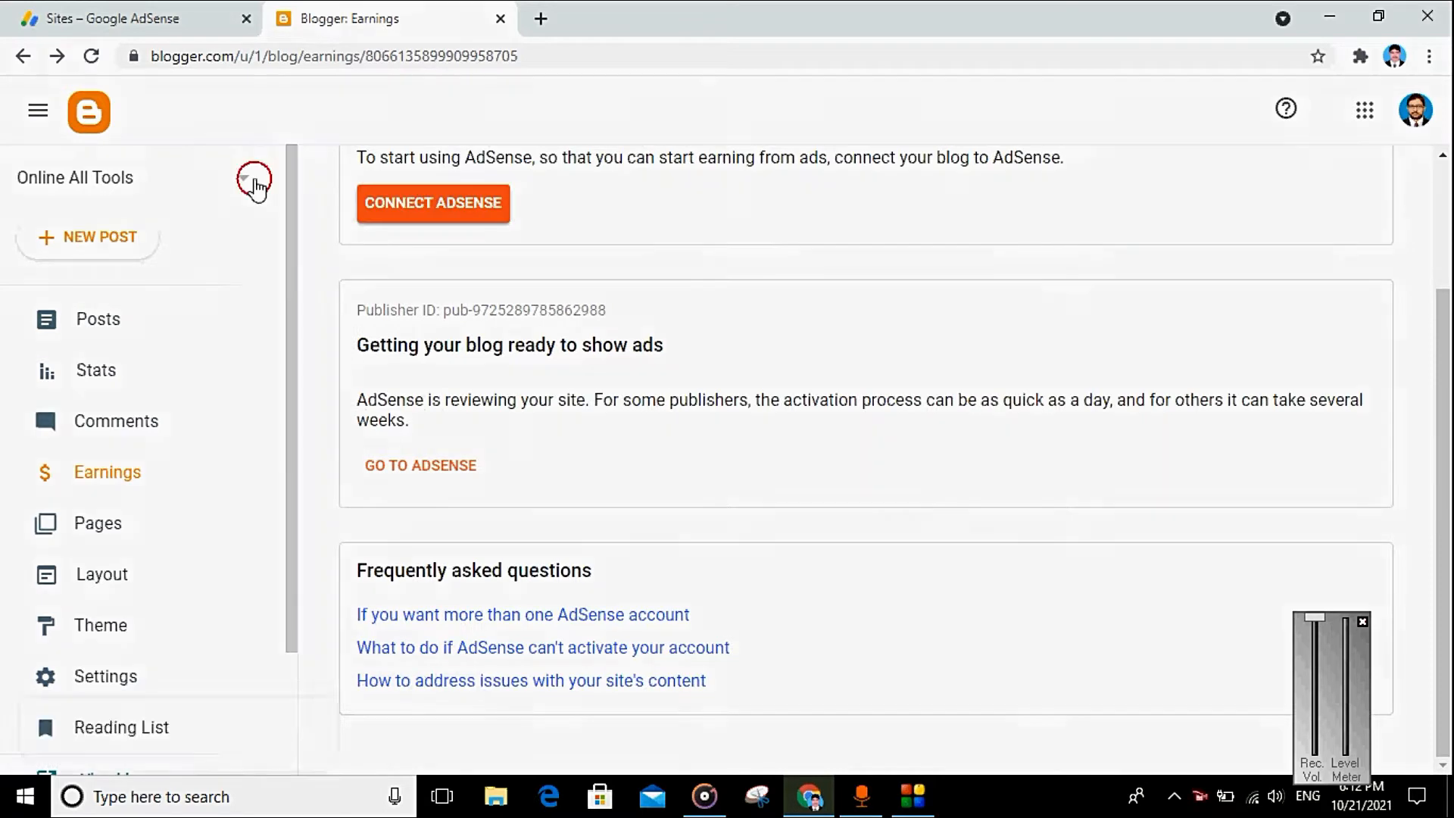
scroll(253, 185, "up", 1)
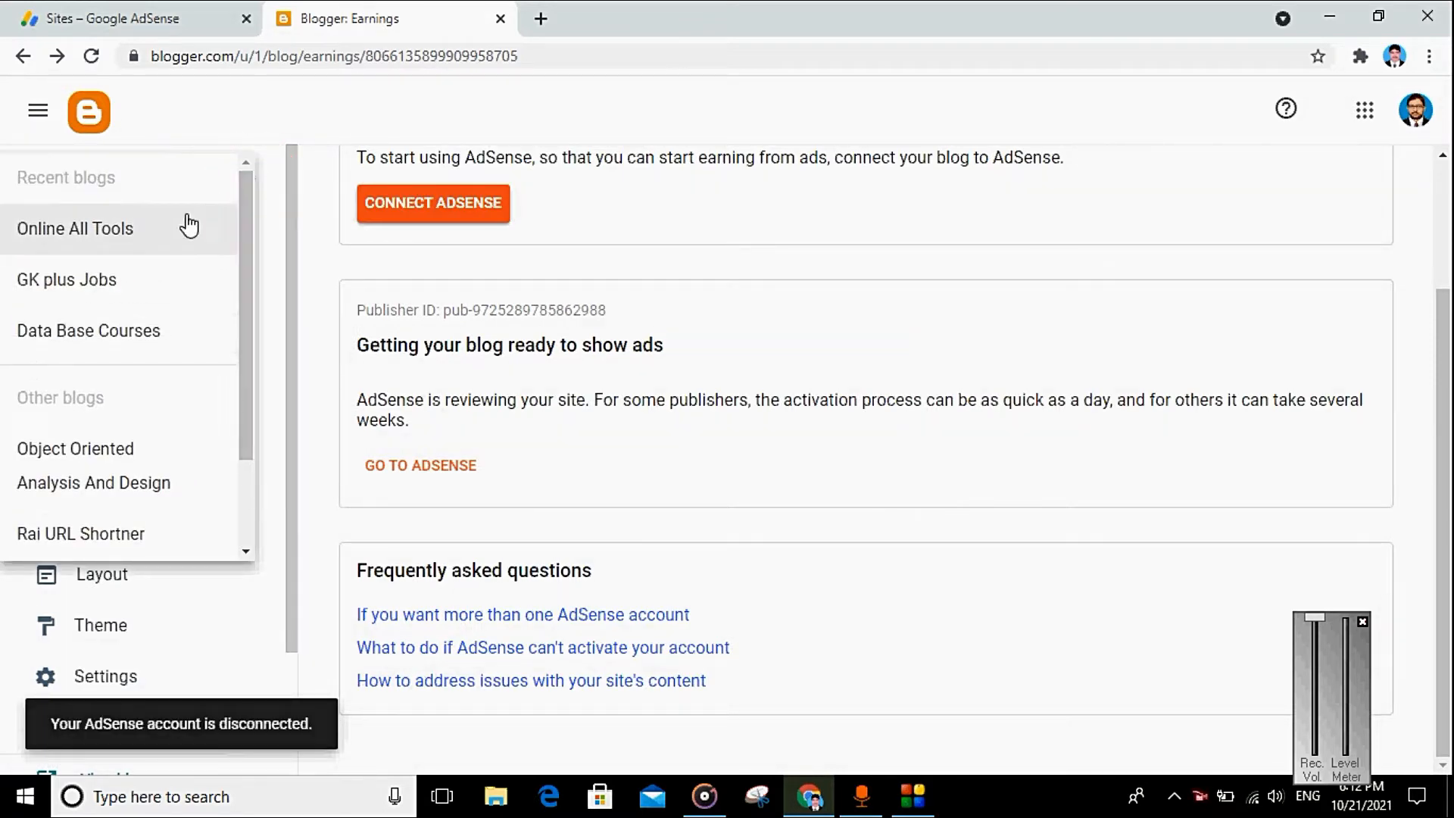
left_click(251, 227)
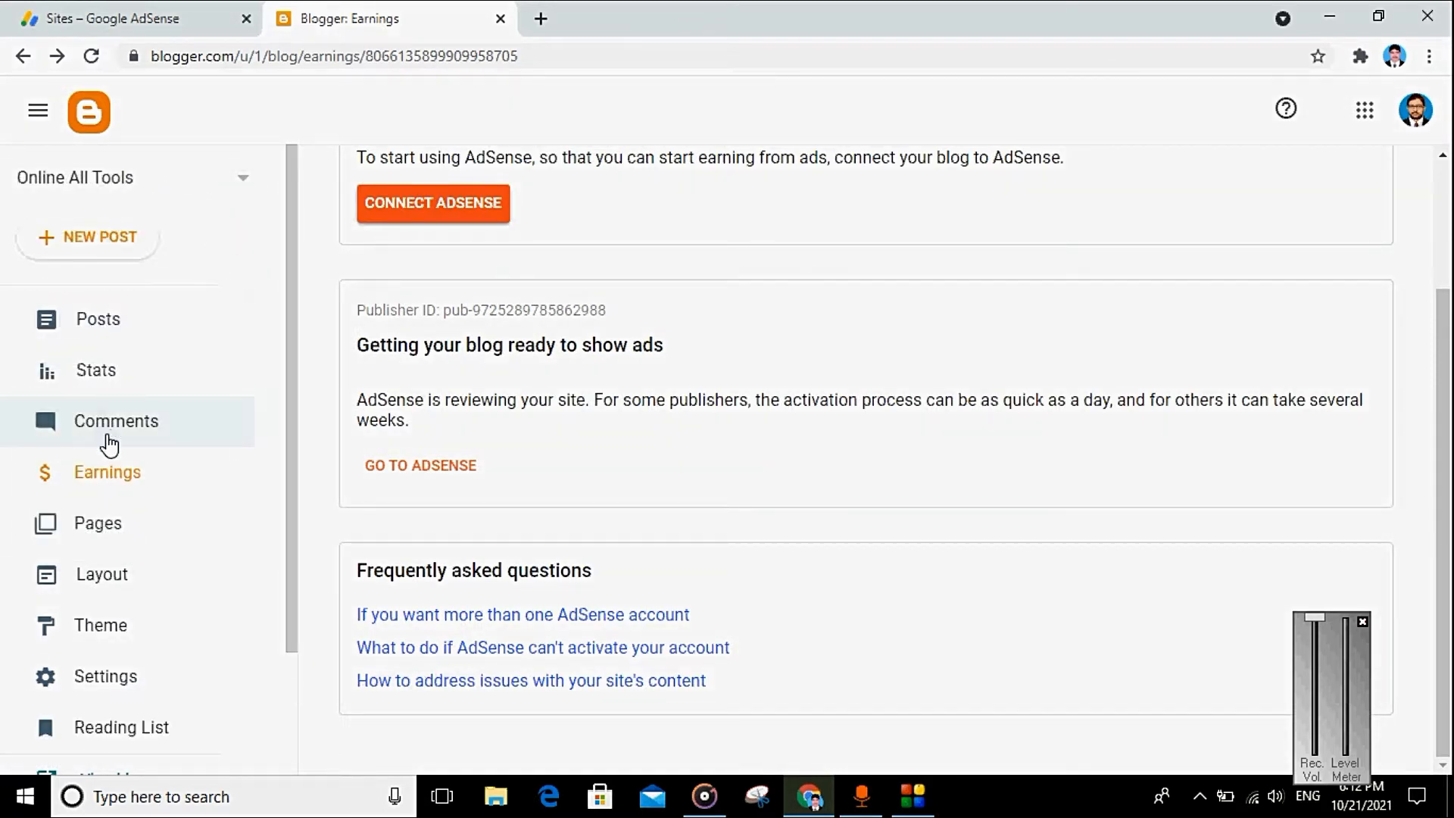
- Open the settings of the Online All Tools blog at the Permissions section
scroll(110, 445, "down", 2)
left_click(105, 527)
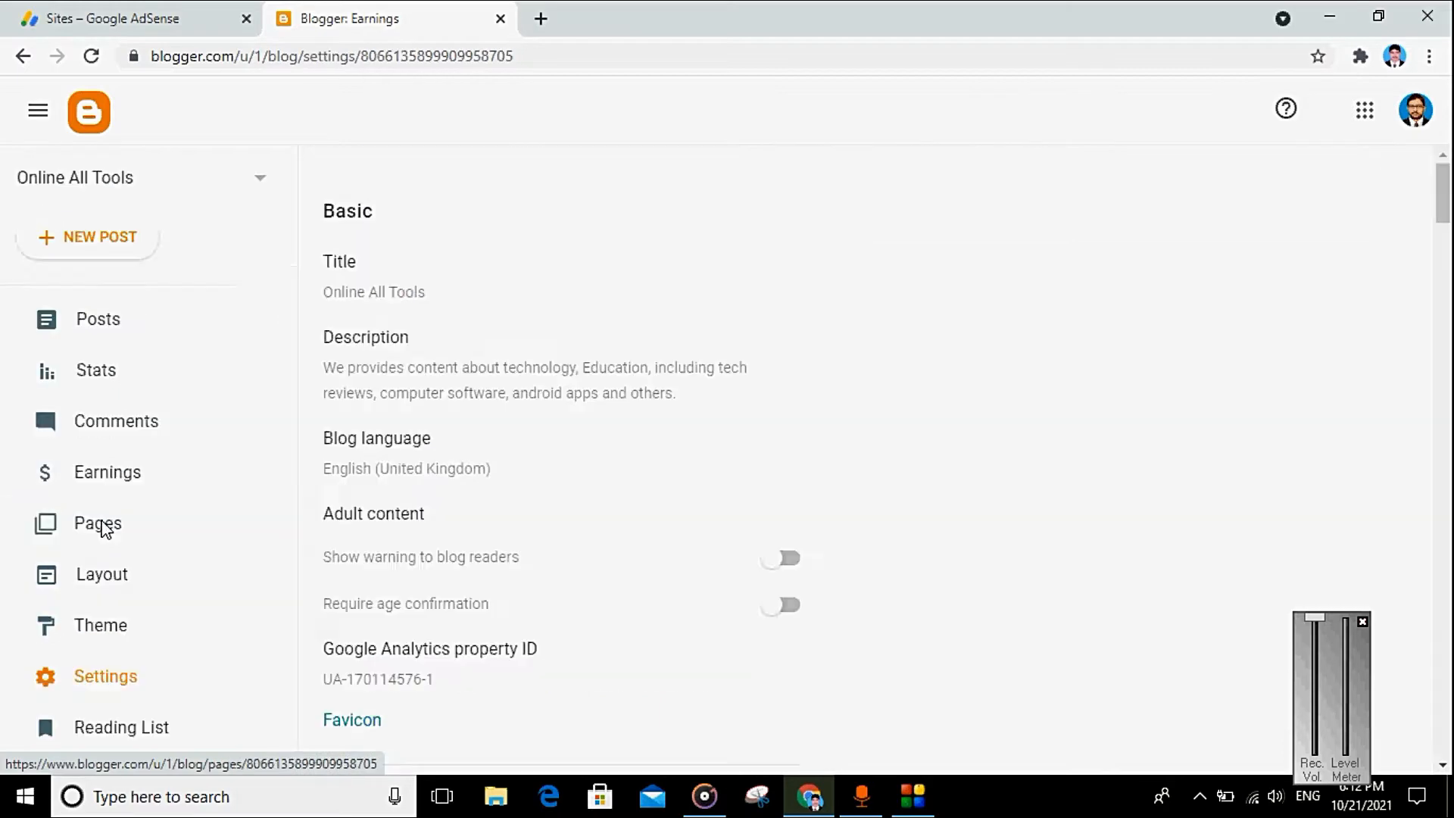
scroll(724, 438, "down", 10)
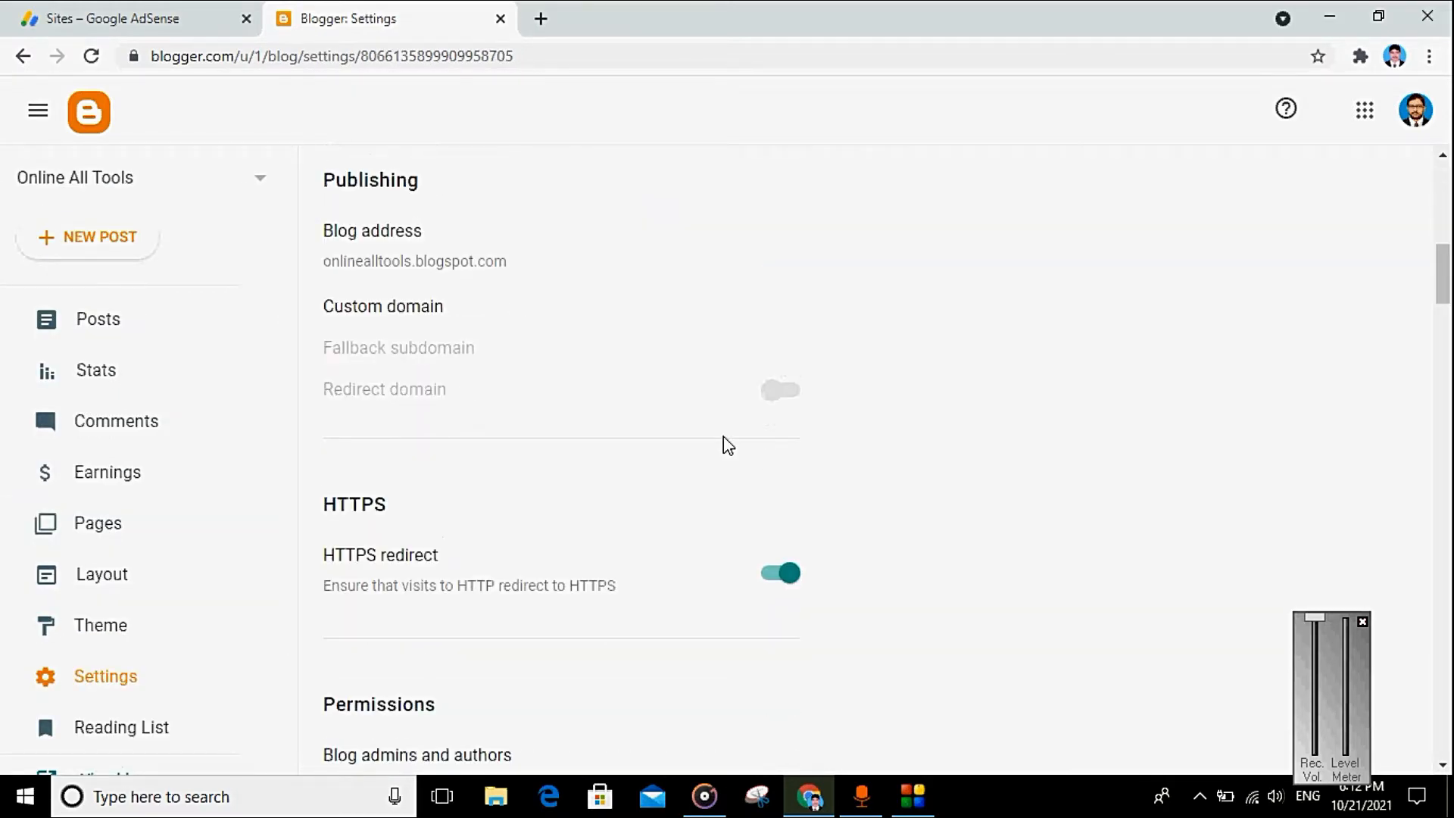
scroll(724, 444, "down", 4)
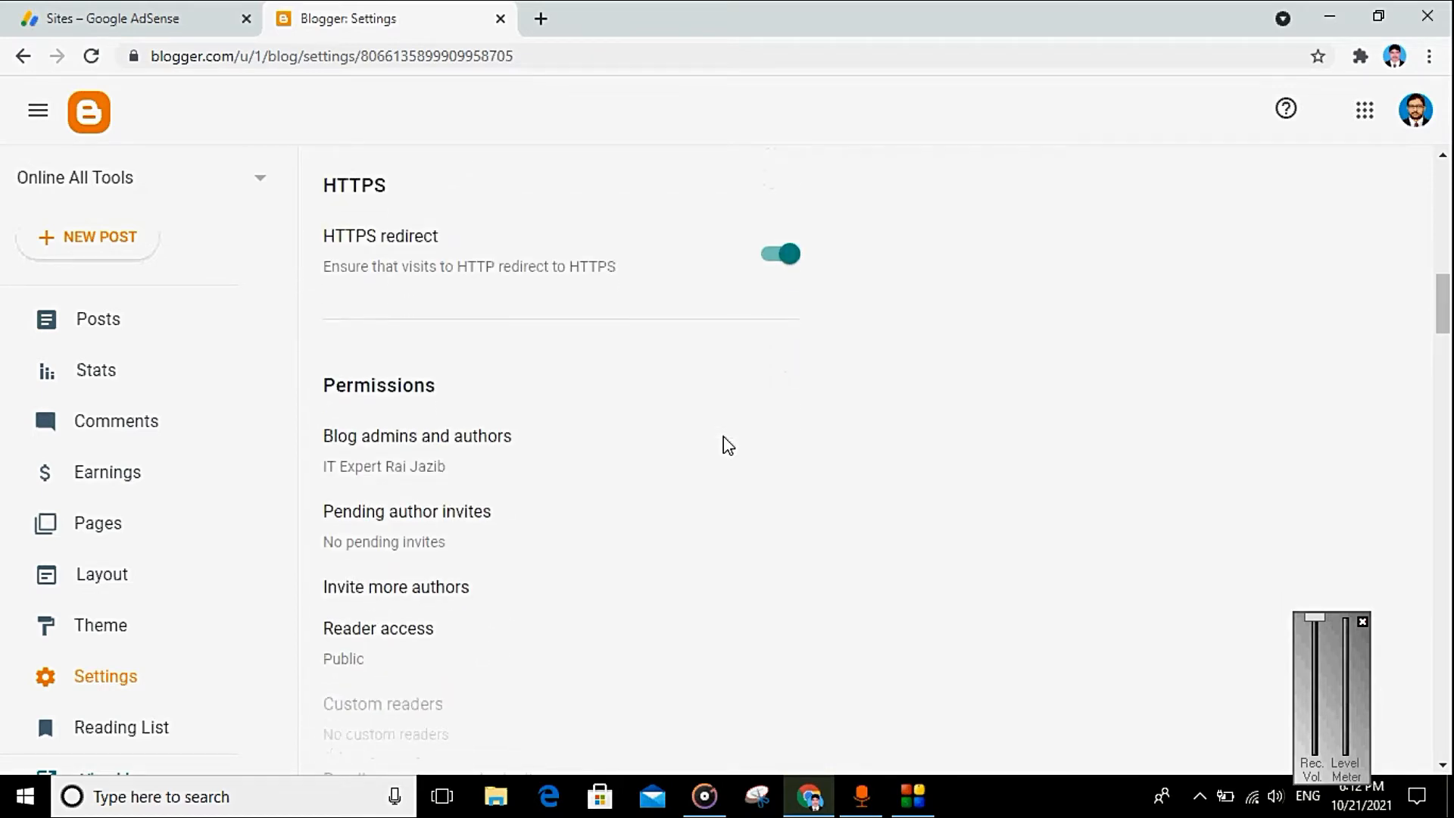
- Review the blog admins and authors under Permissions, and close the list without saving
left_click(475, 439)
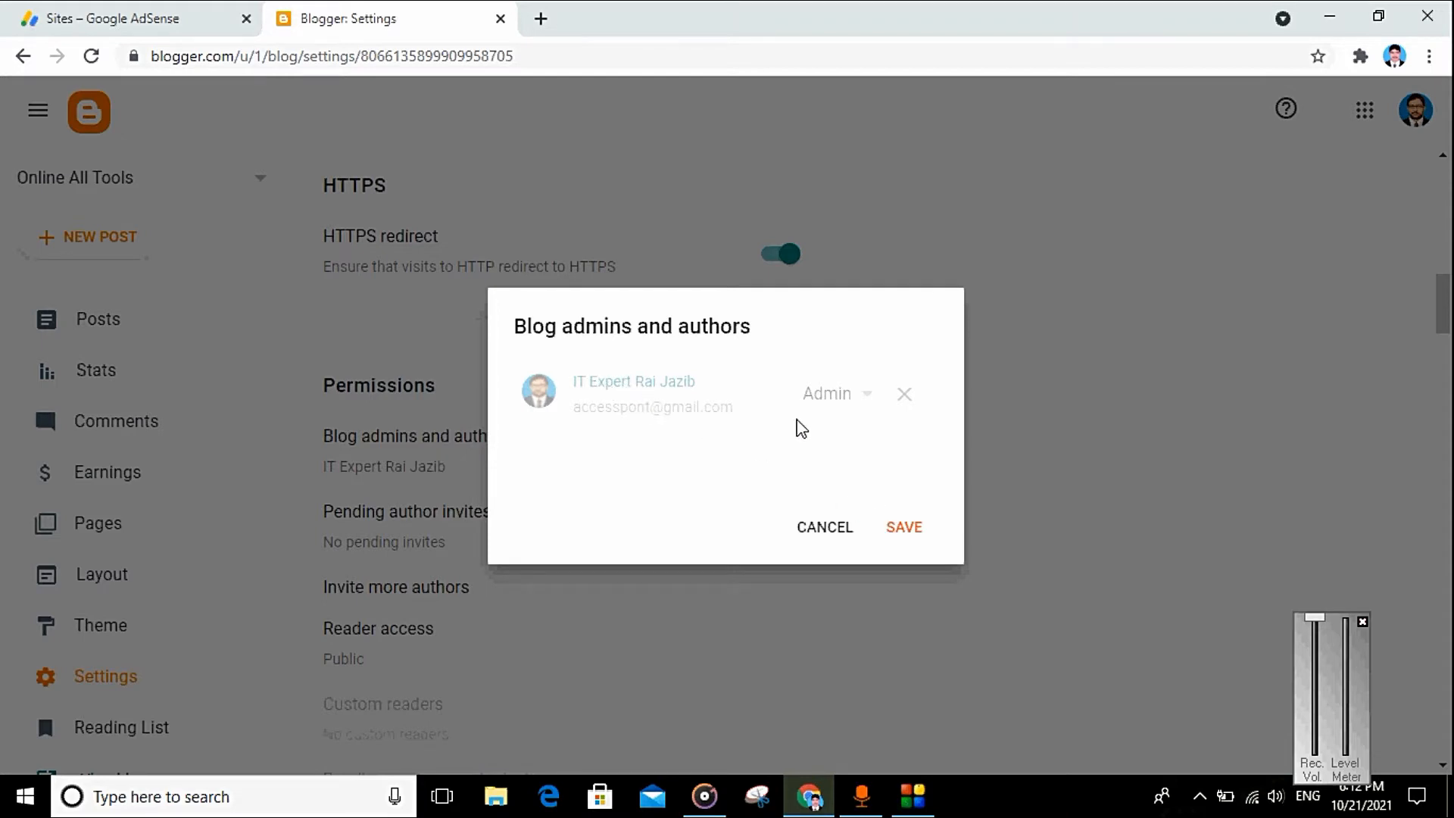
left_click_drag(541, 323, 825, 331)
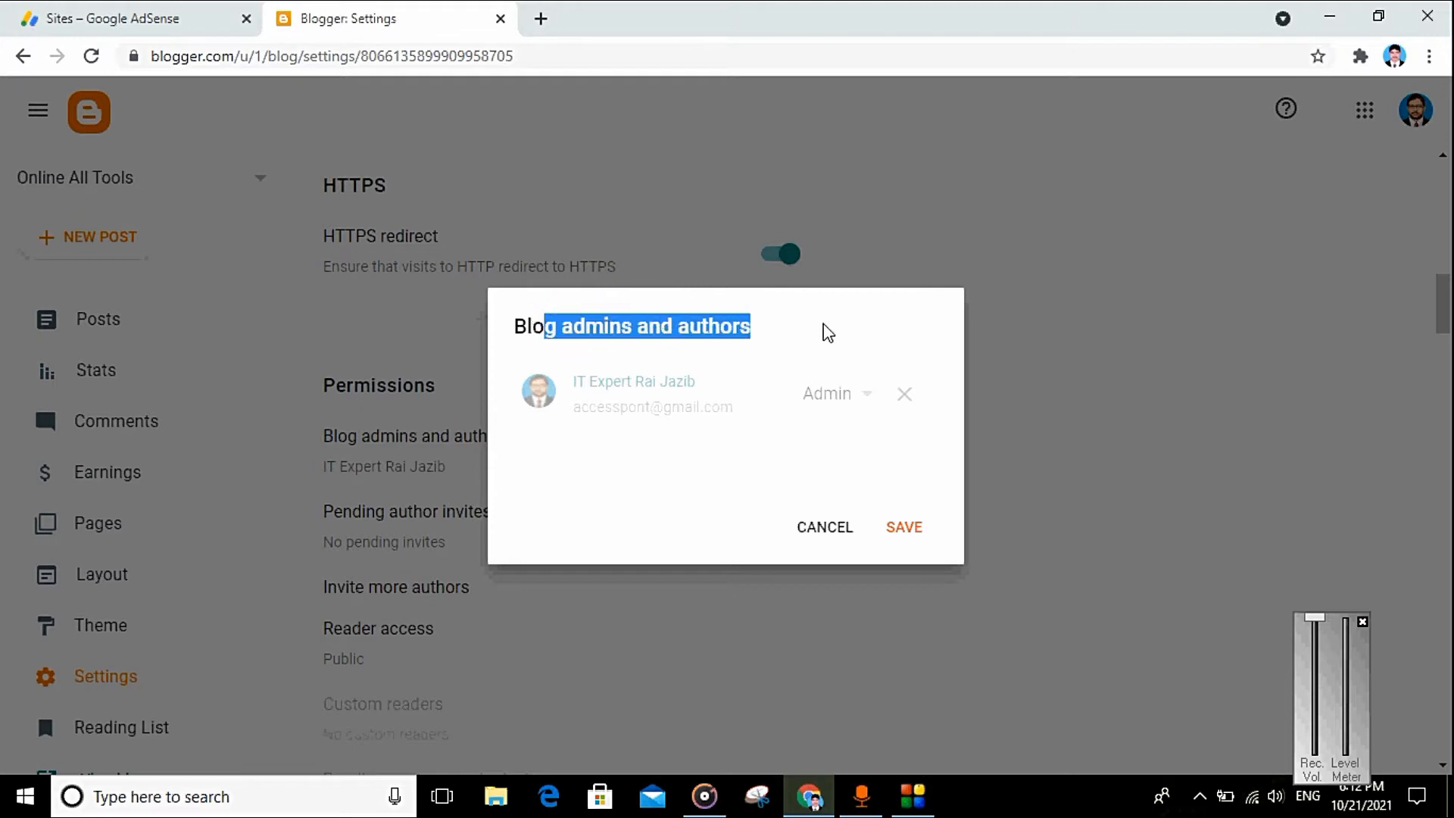
left_click(823, 326)
left_click(750, 436)
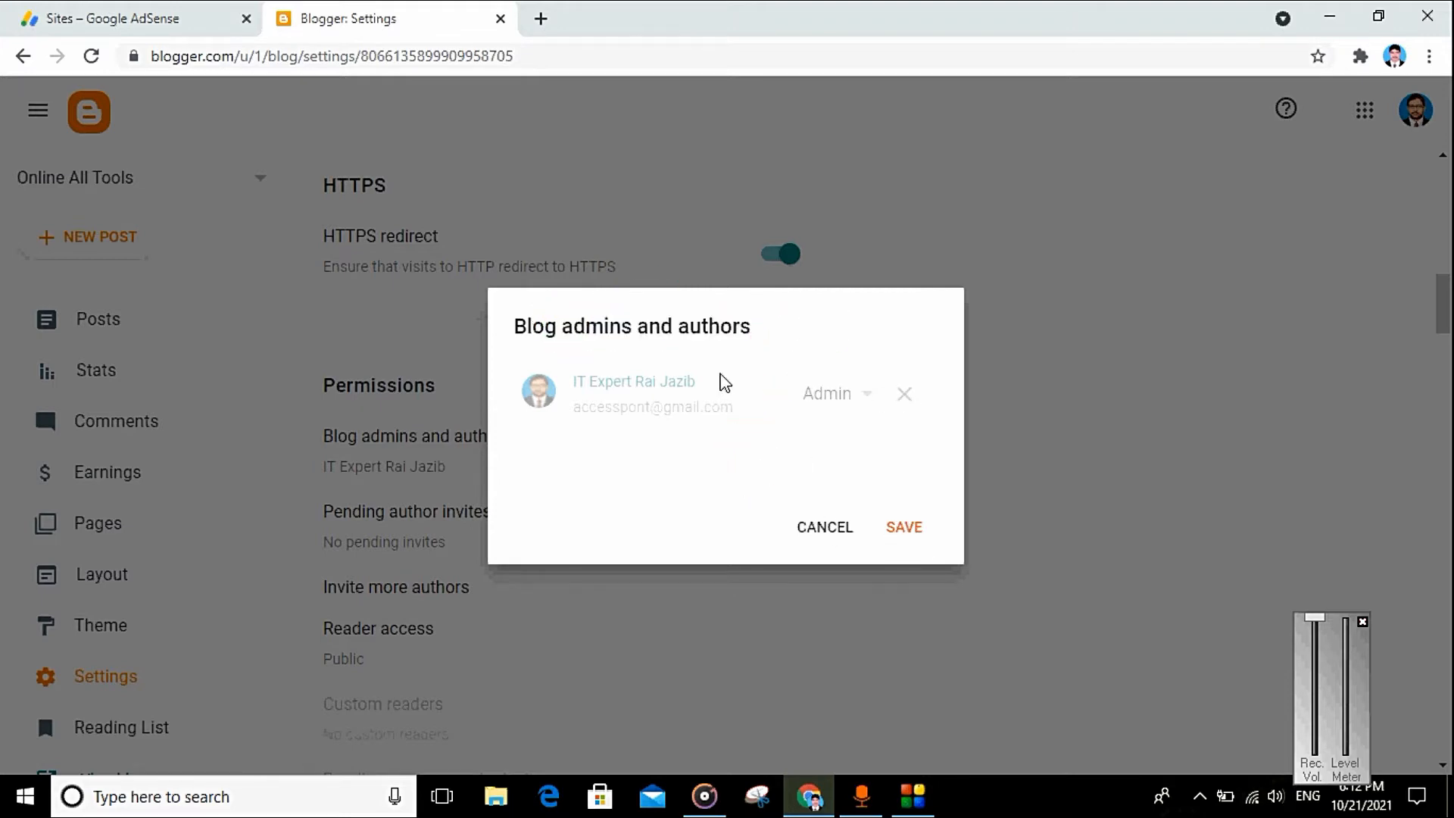
left_click(826, 526)
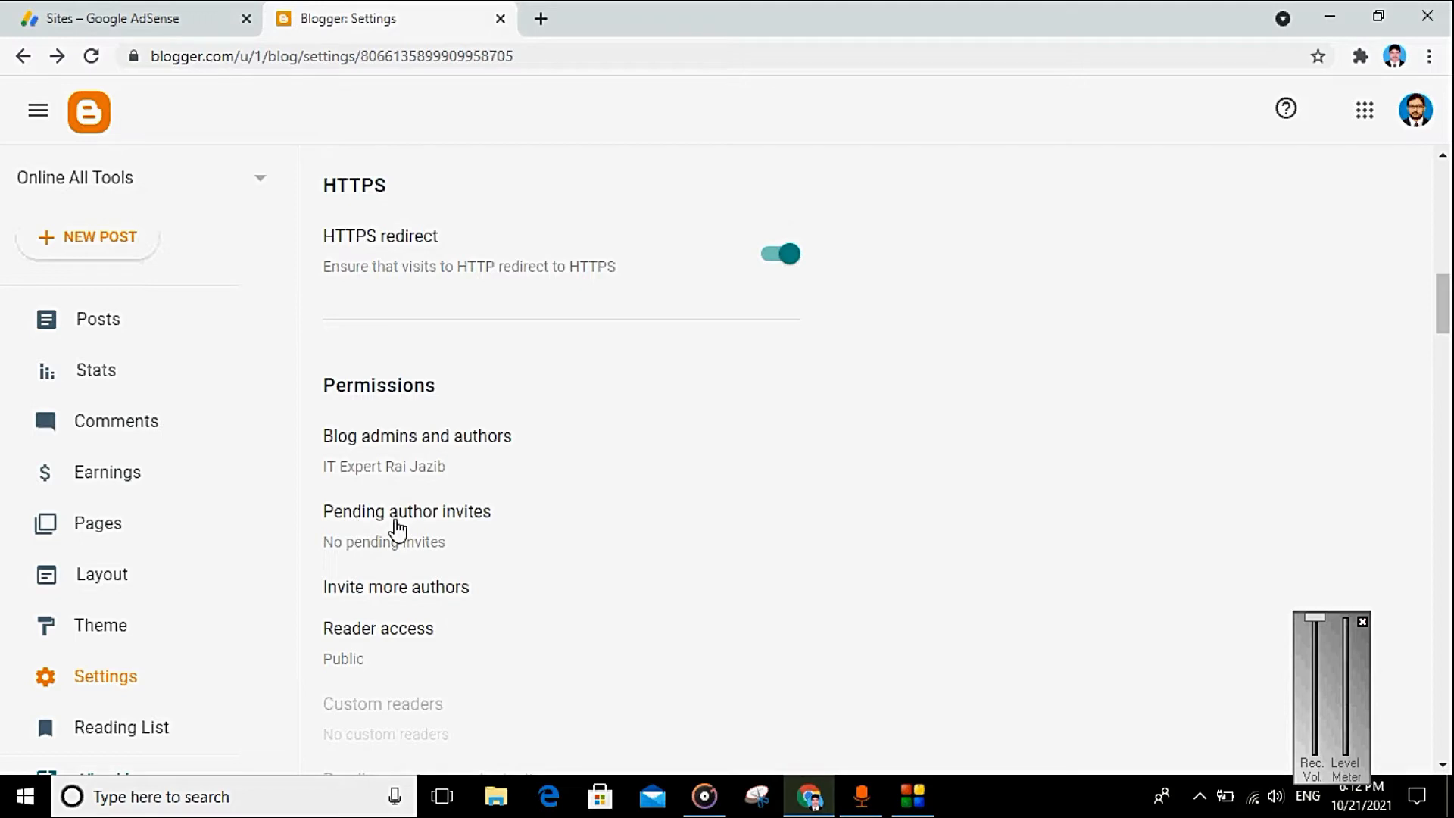
- Invite the AdSense account's e-mail address as an additional author of the blog and send the invitation
left_click(378, 594)
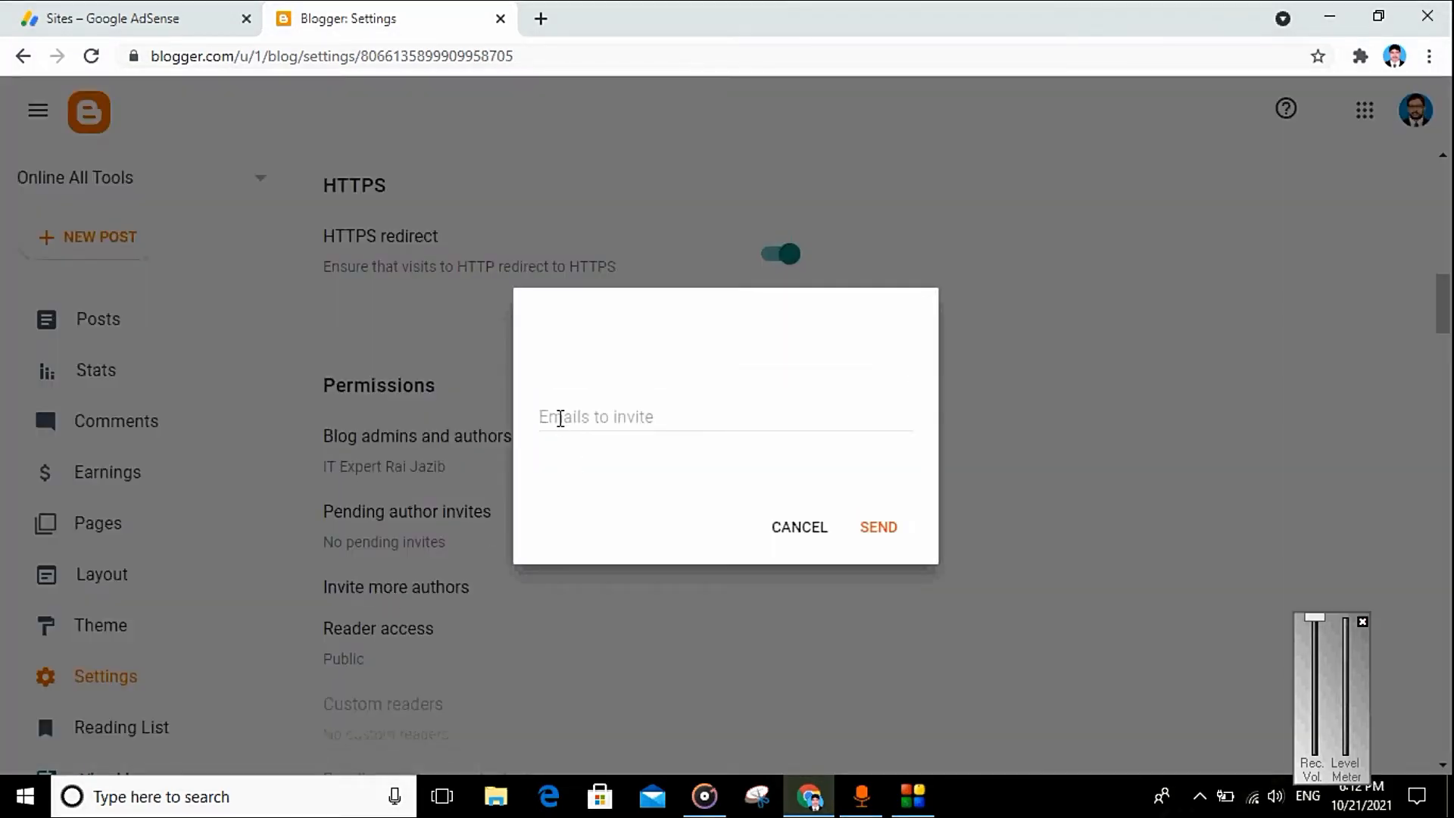
left_click(560, 419)
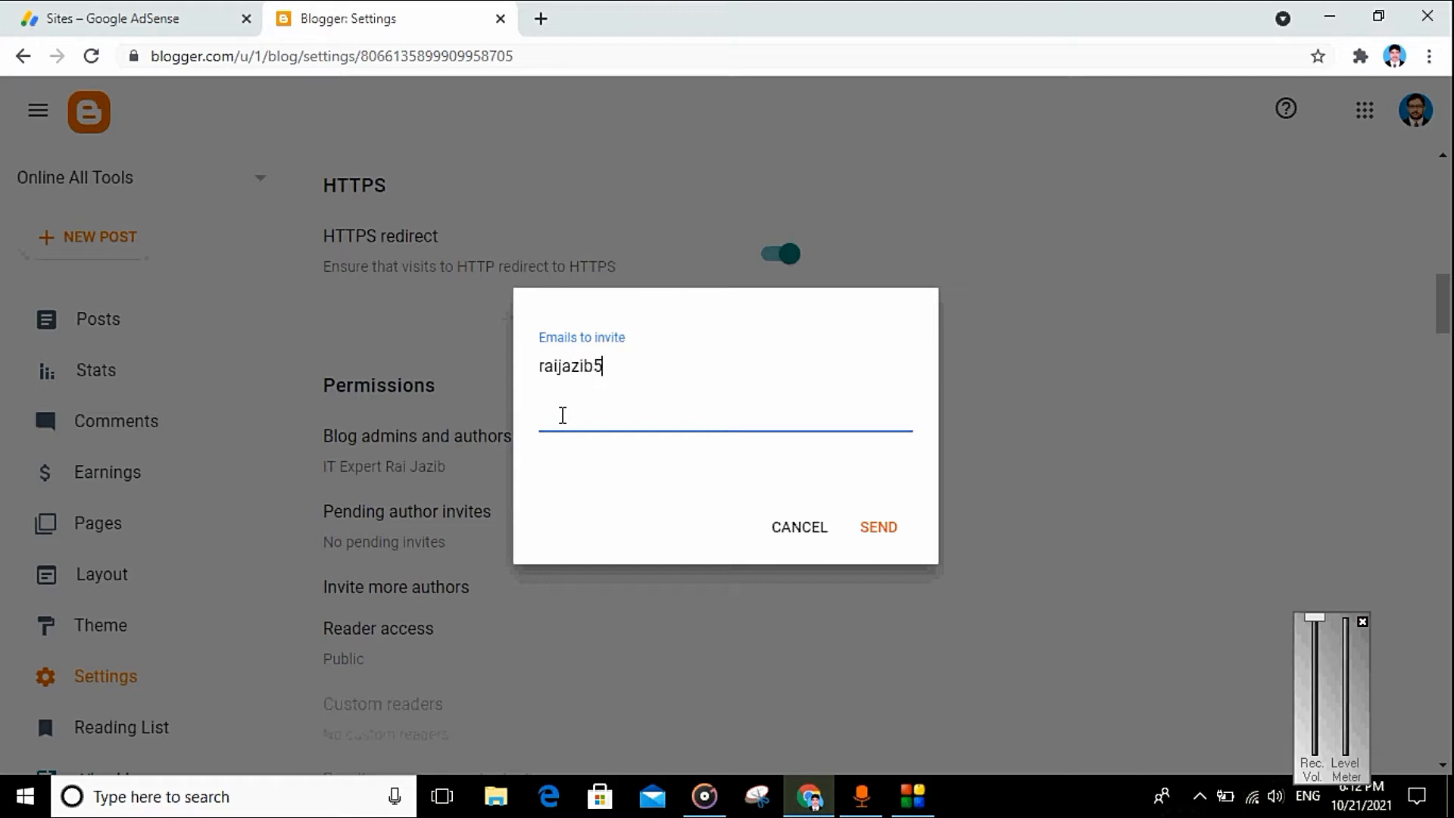
type("@gmail.com")
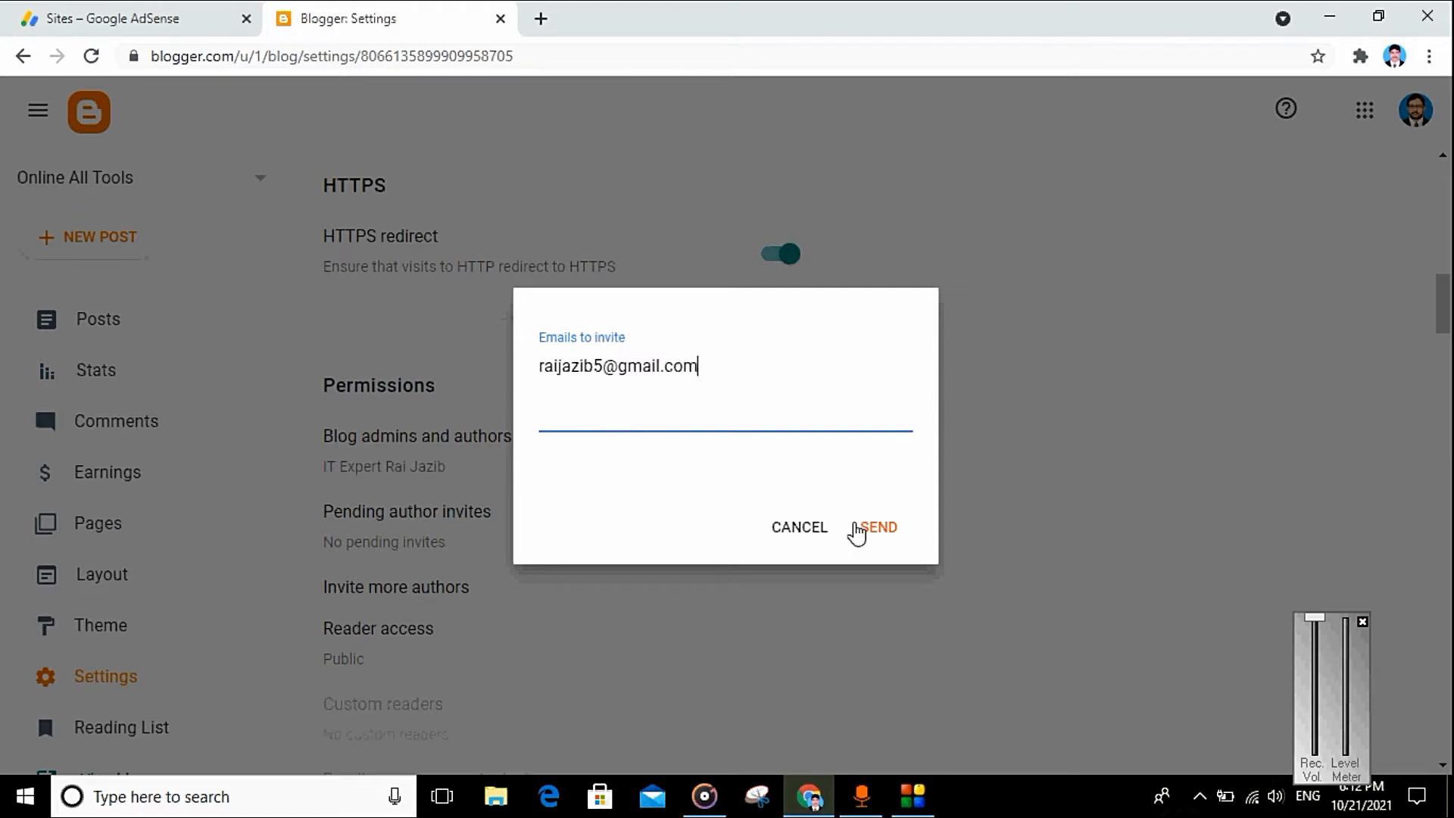
left_click(876, 530)
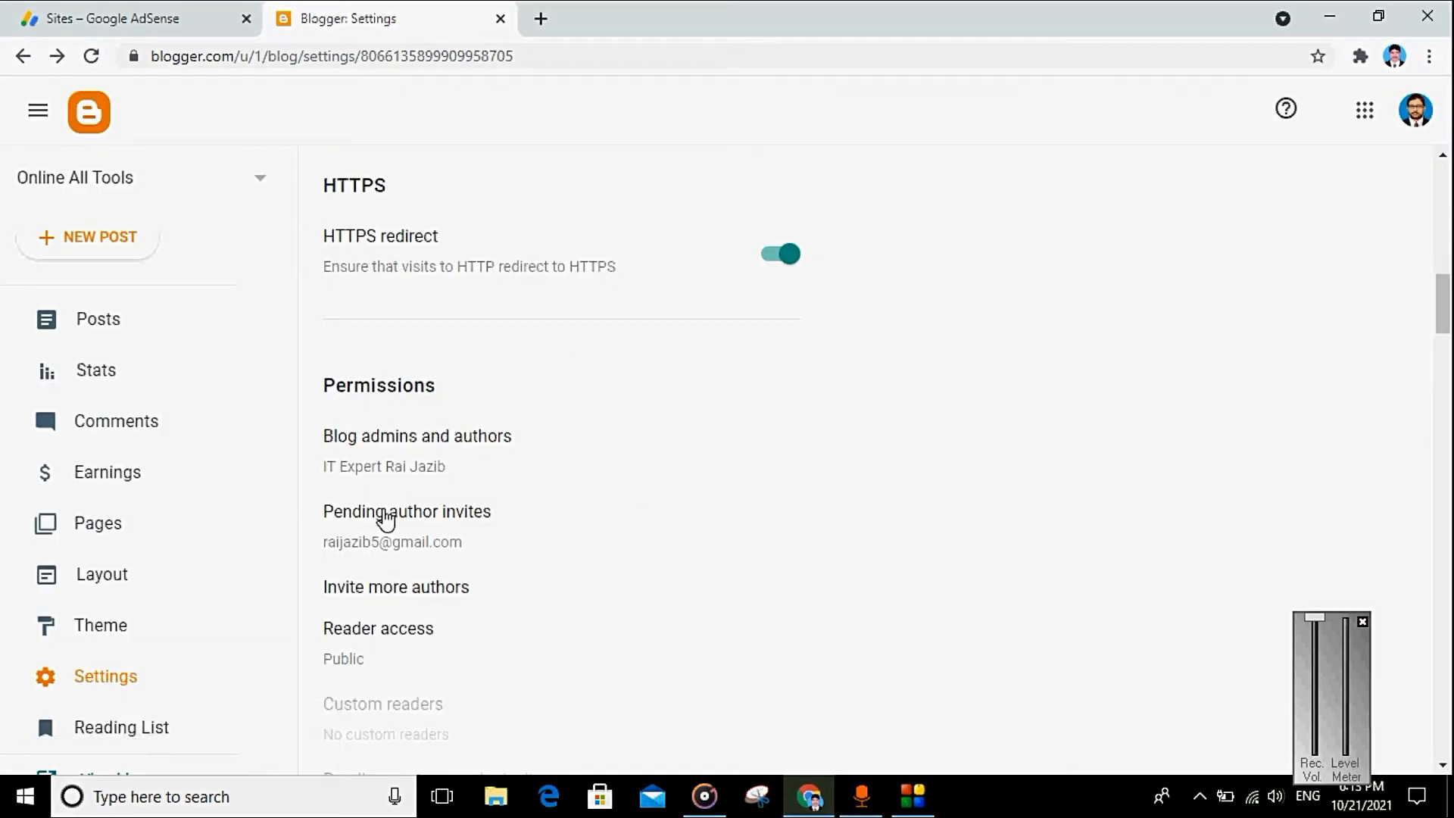
- Open gmail.com in a new browser tab and reload it until the inbox loads
left_click(541, 20)
type("g")
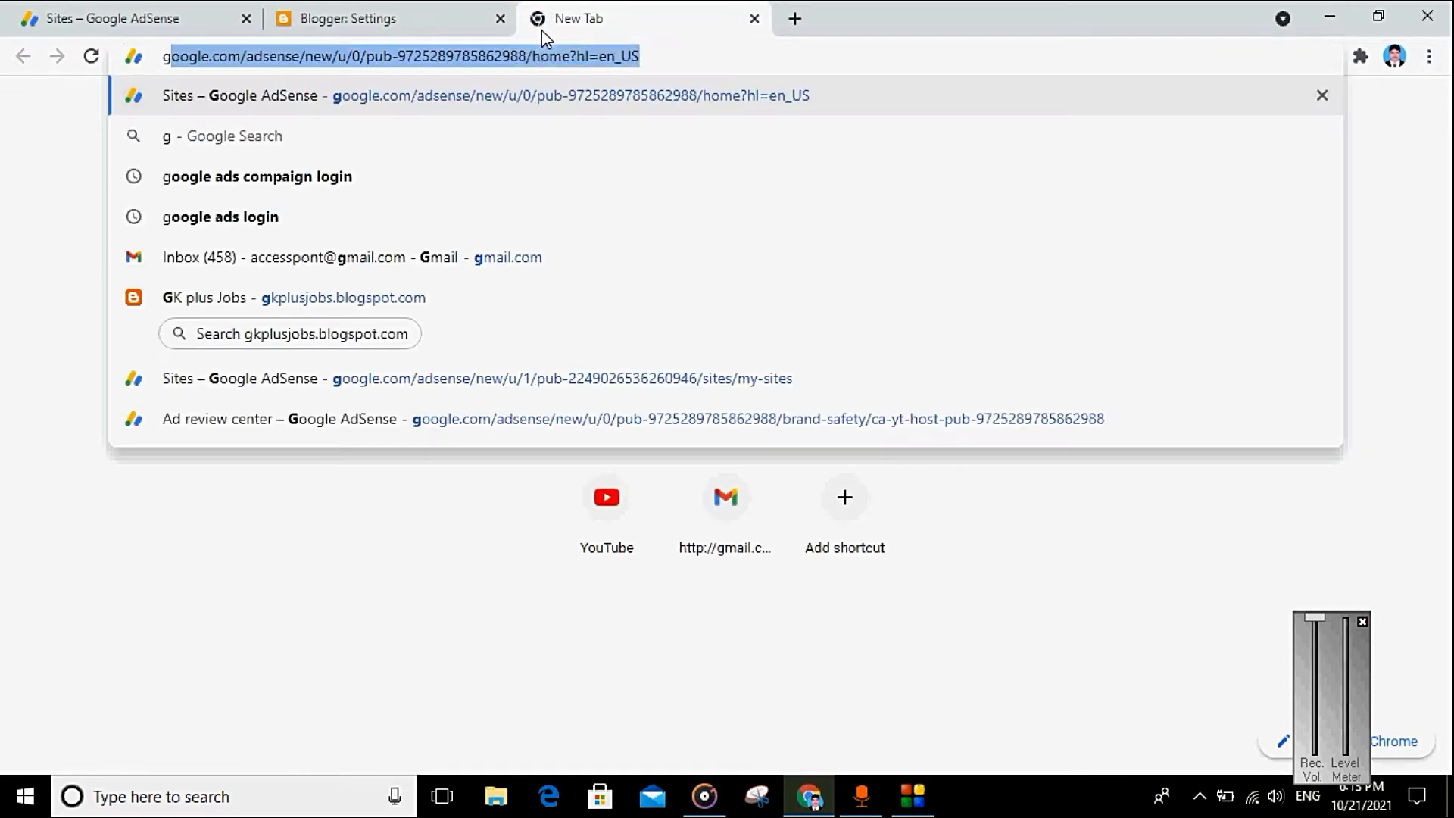
type("mail.com")
key("Return")
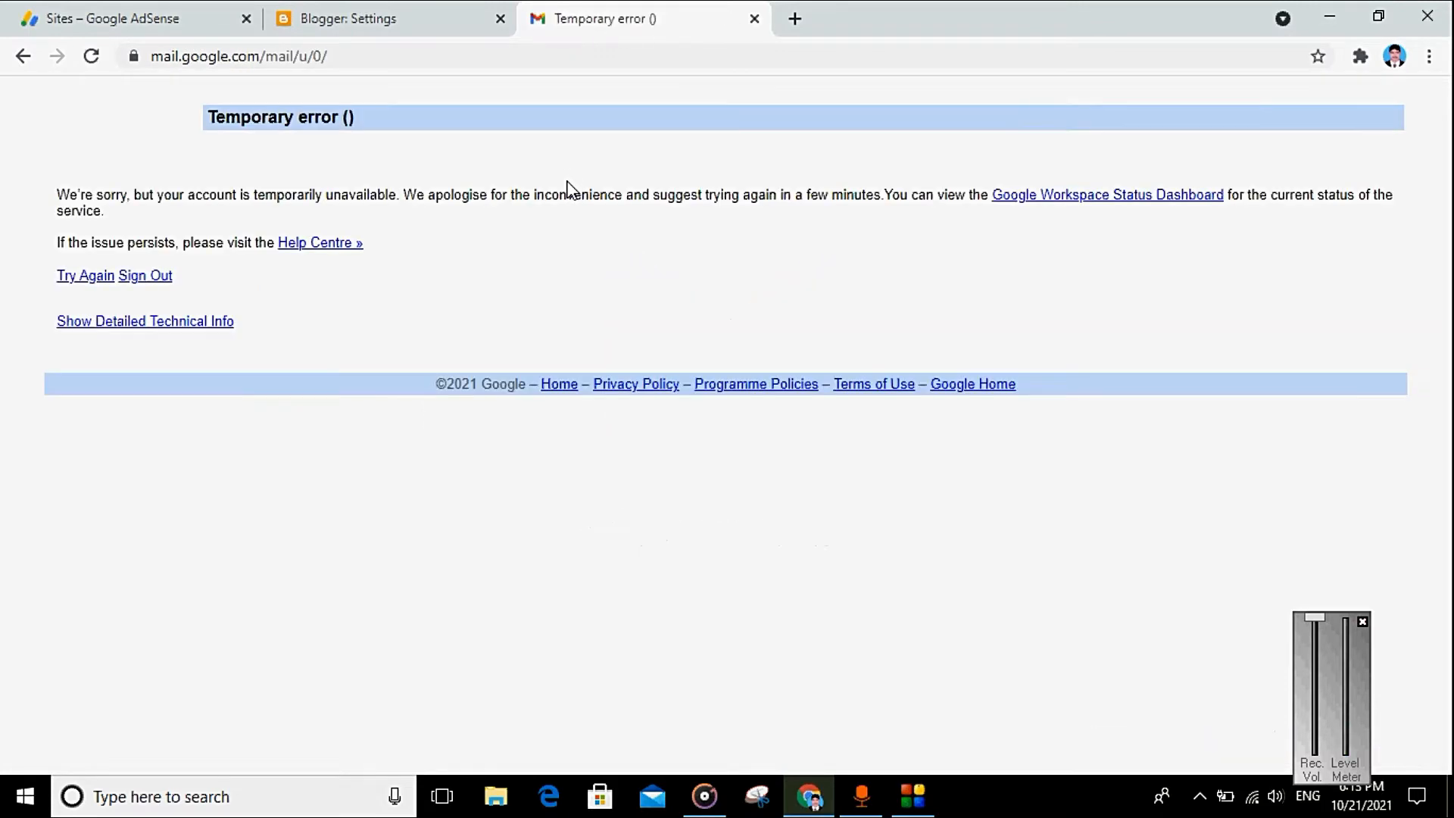
left_click(92, 56)
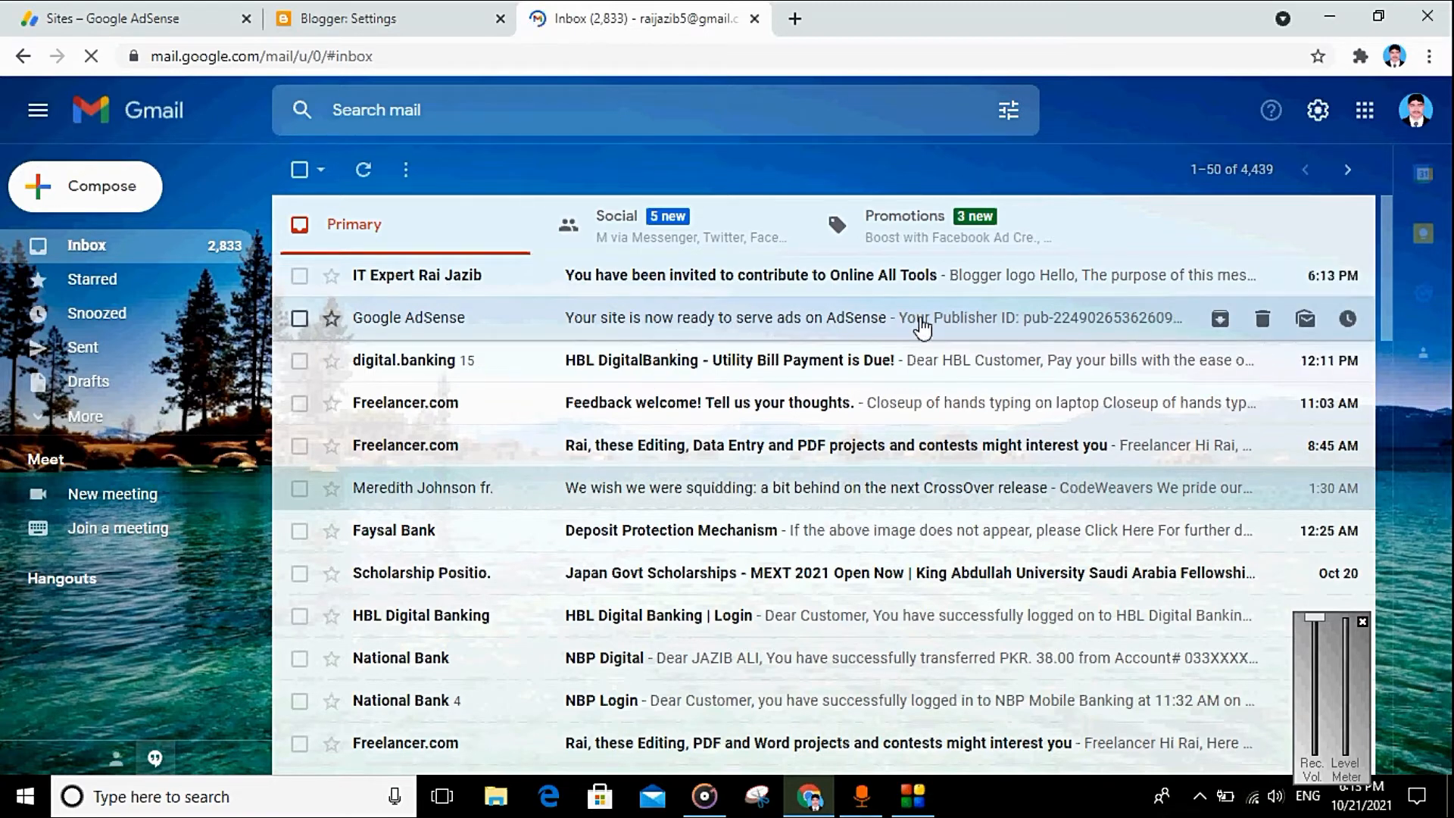
- Open the e-mail inviting contribution to Online All Tools and accept the invitation in the message and on Blogger
left_click(568, 284)
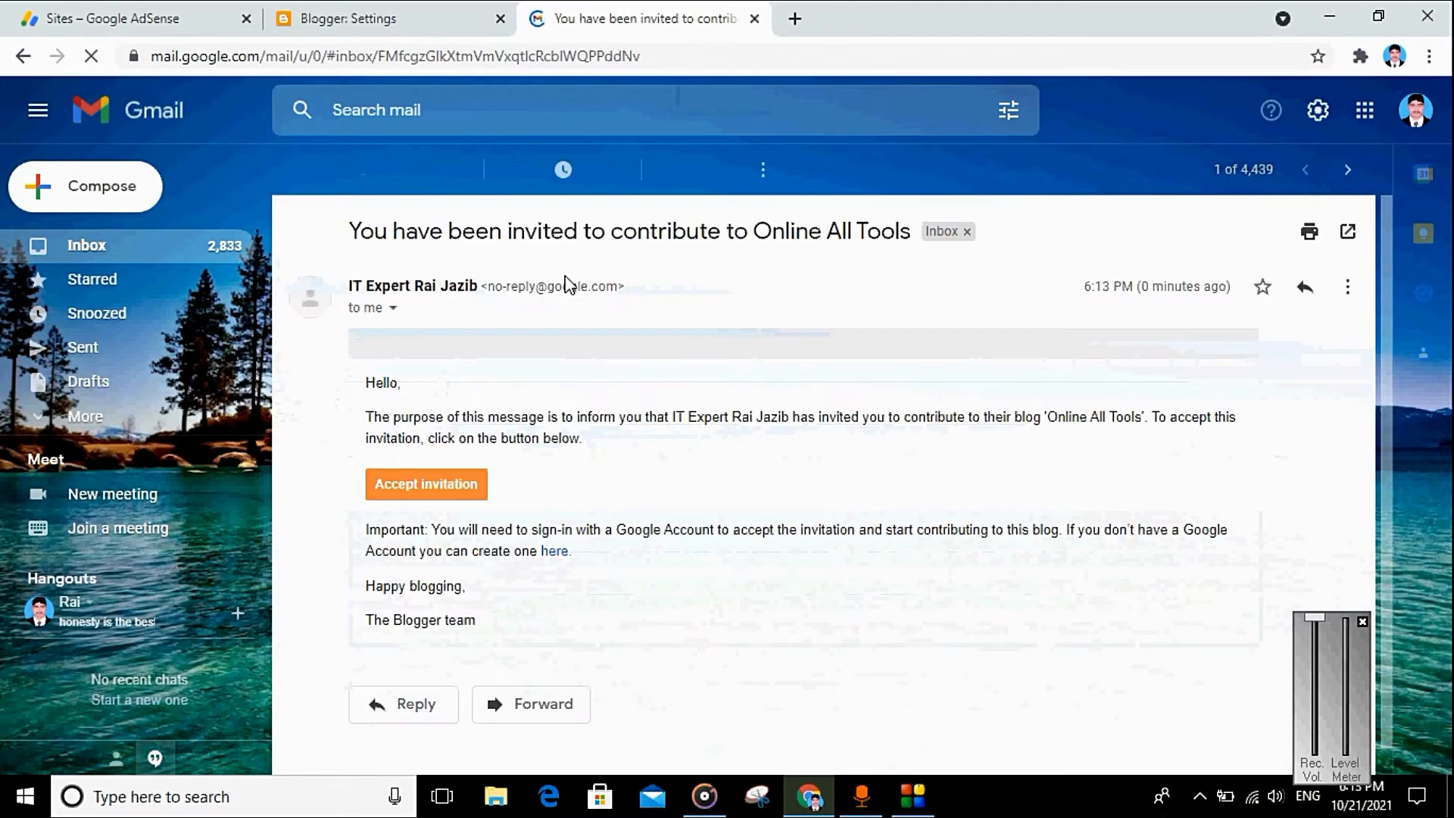
left_click(429, 500)
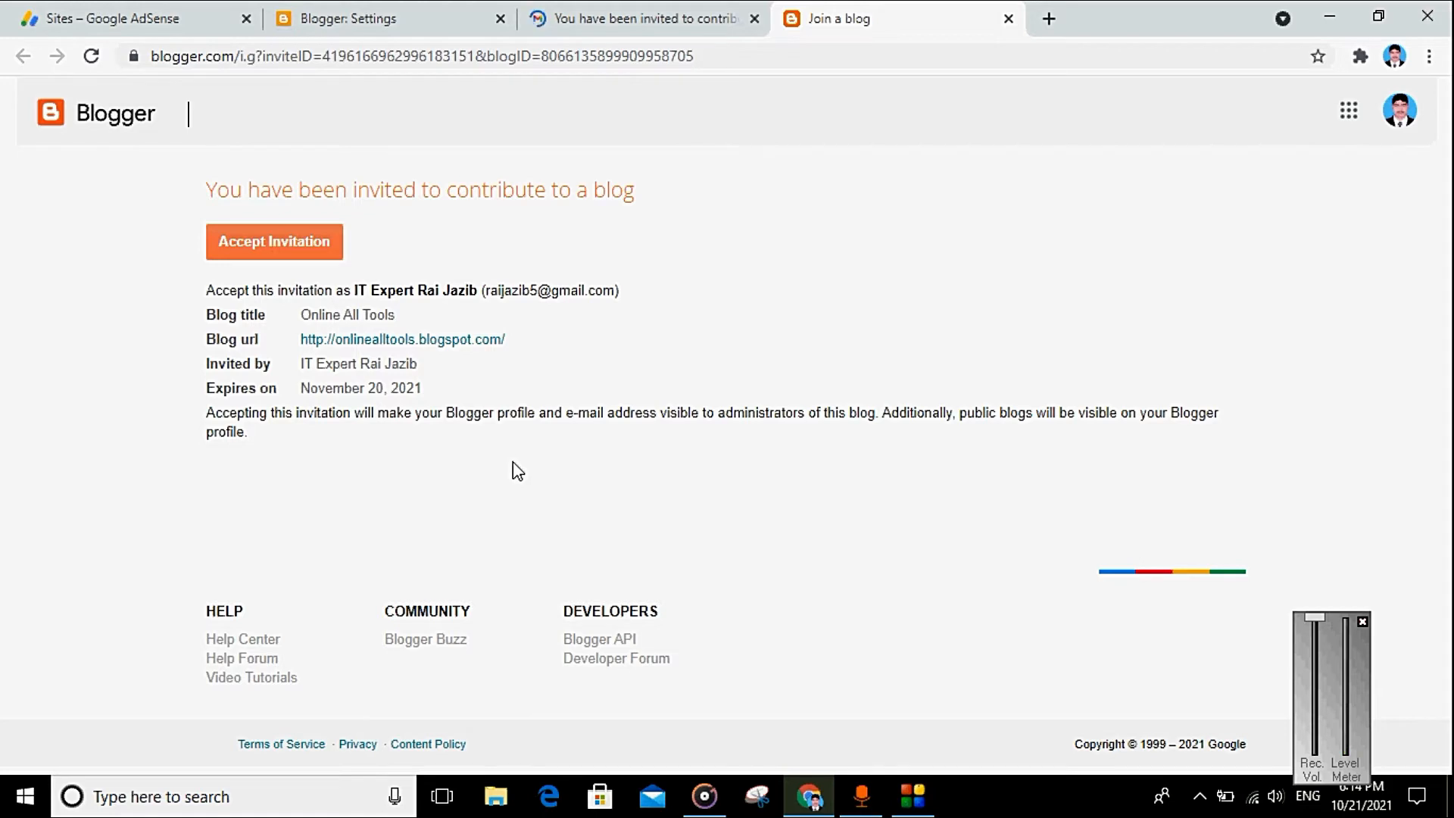
left_click(284, 257)
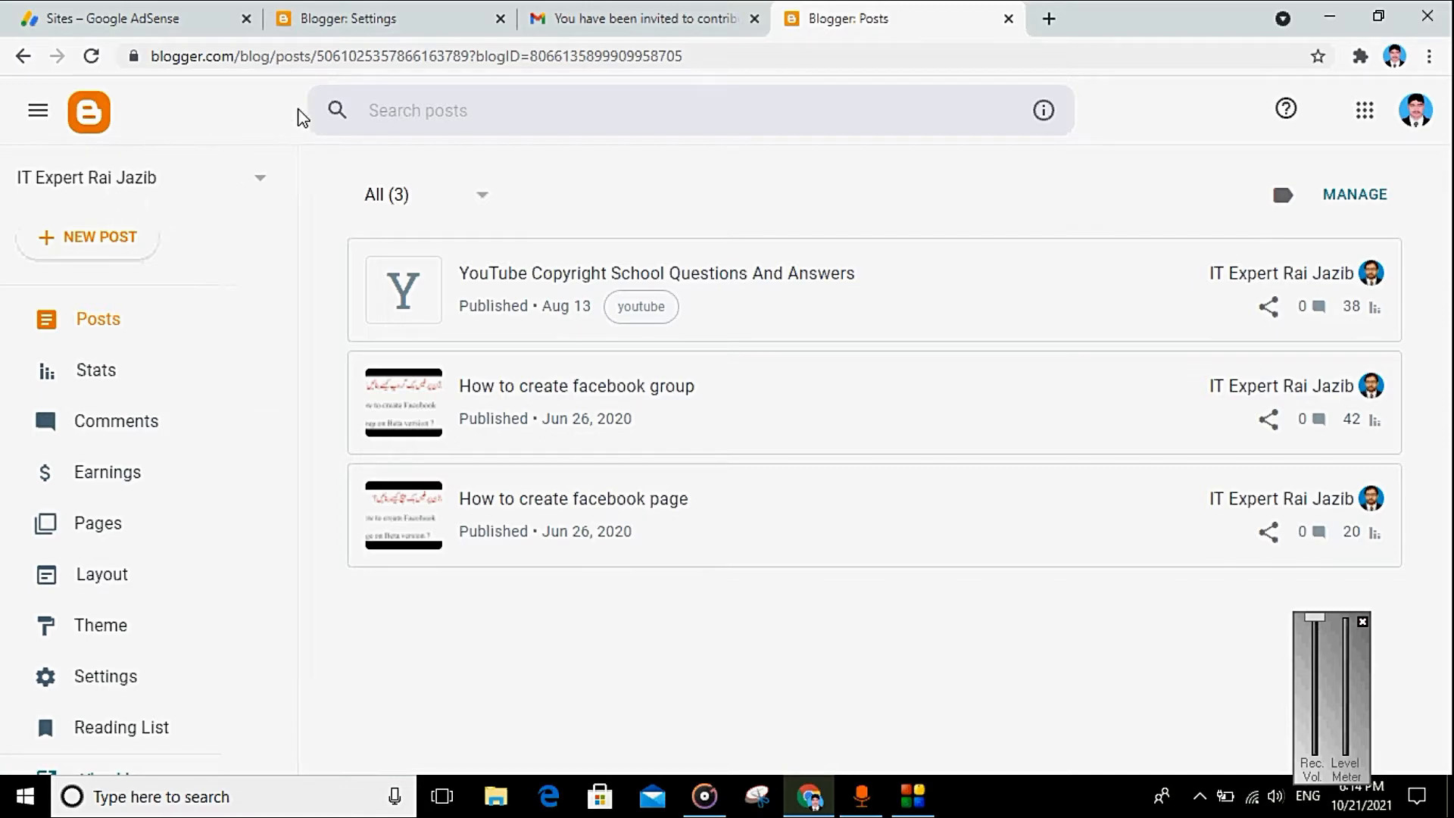
- Return to the owner account's Blogger settings and reload the page to refresh the author list
left_click(445, 19)
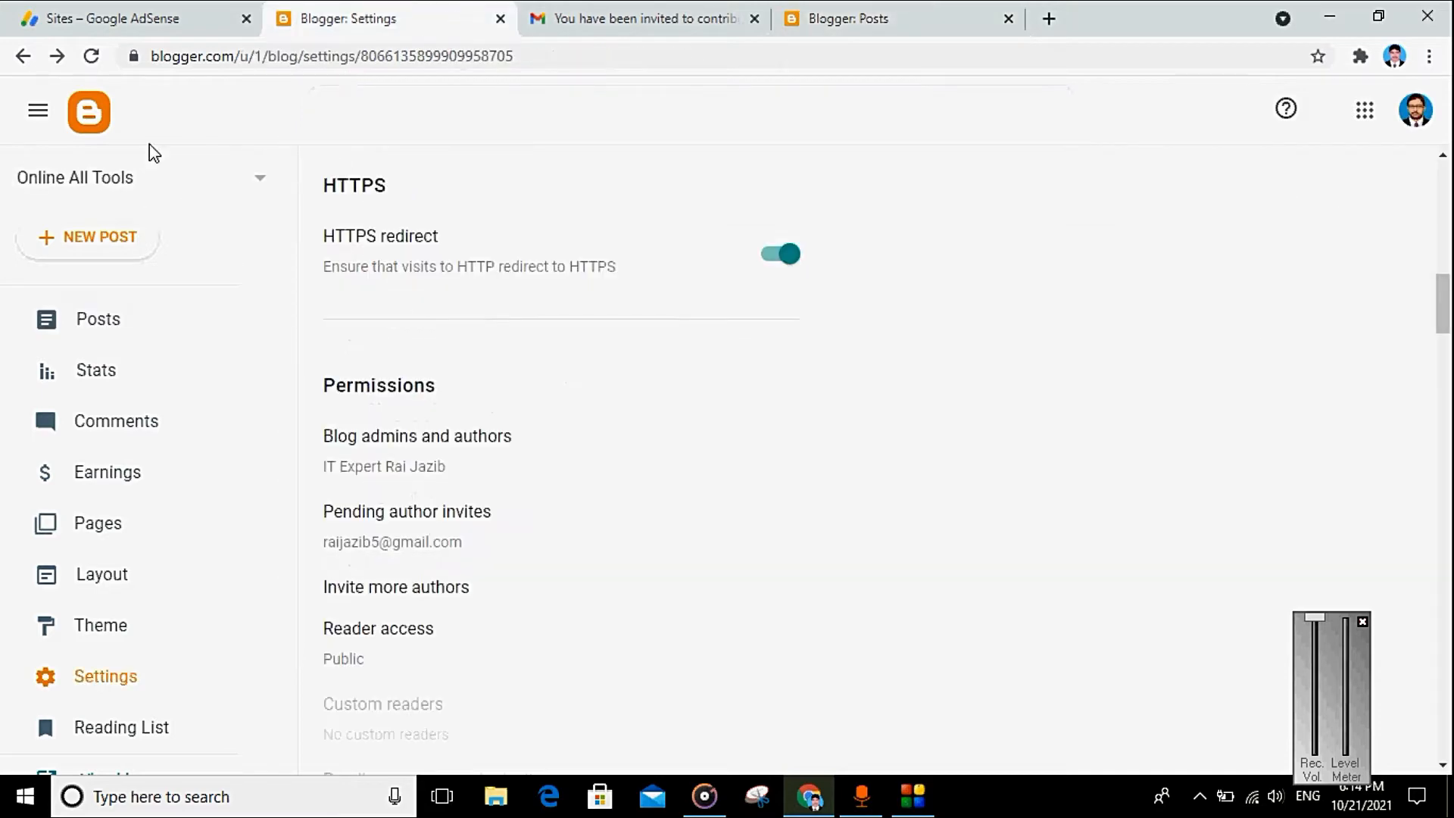
left_click(91, 56)
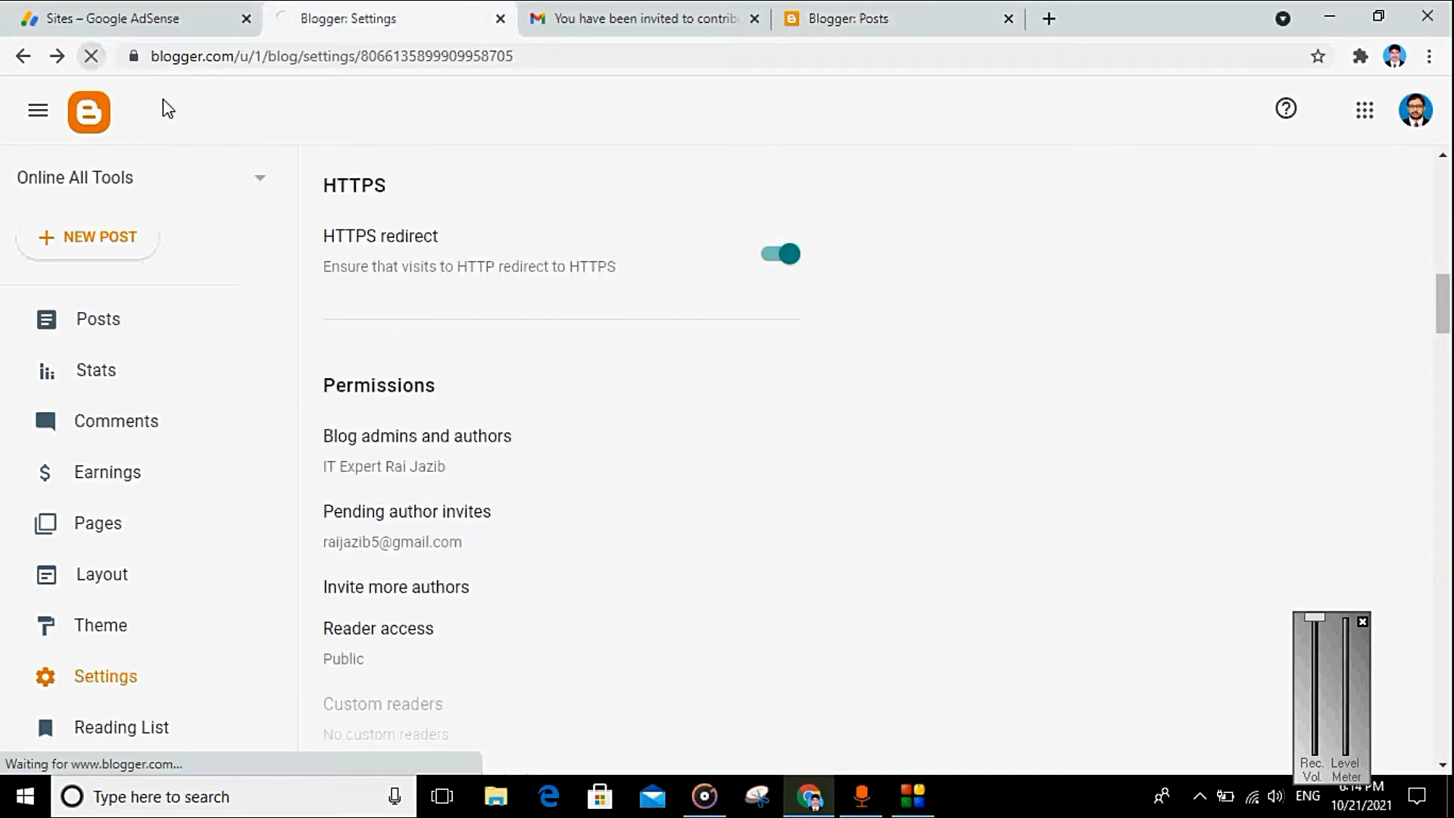
- In the invited account, switch to the Online All Tools blog and examine which settings an author has
left_click(807, 18)
left_click(247, 180)
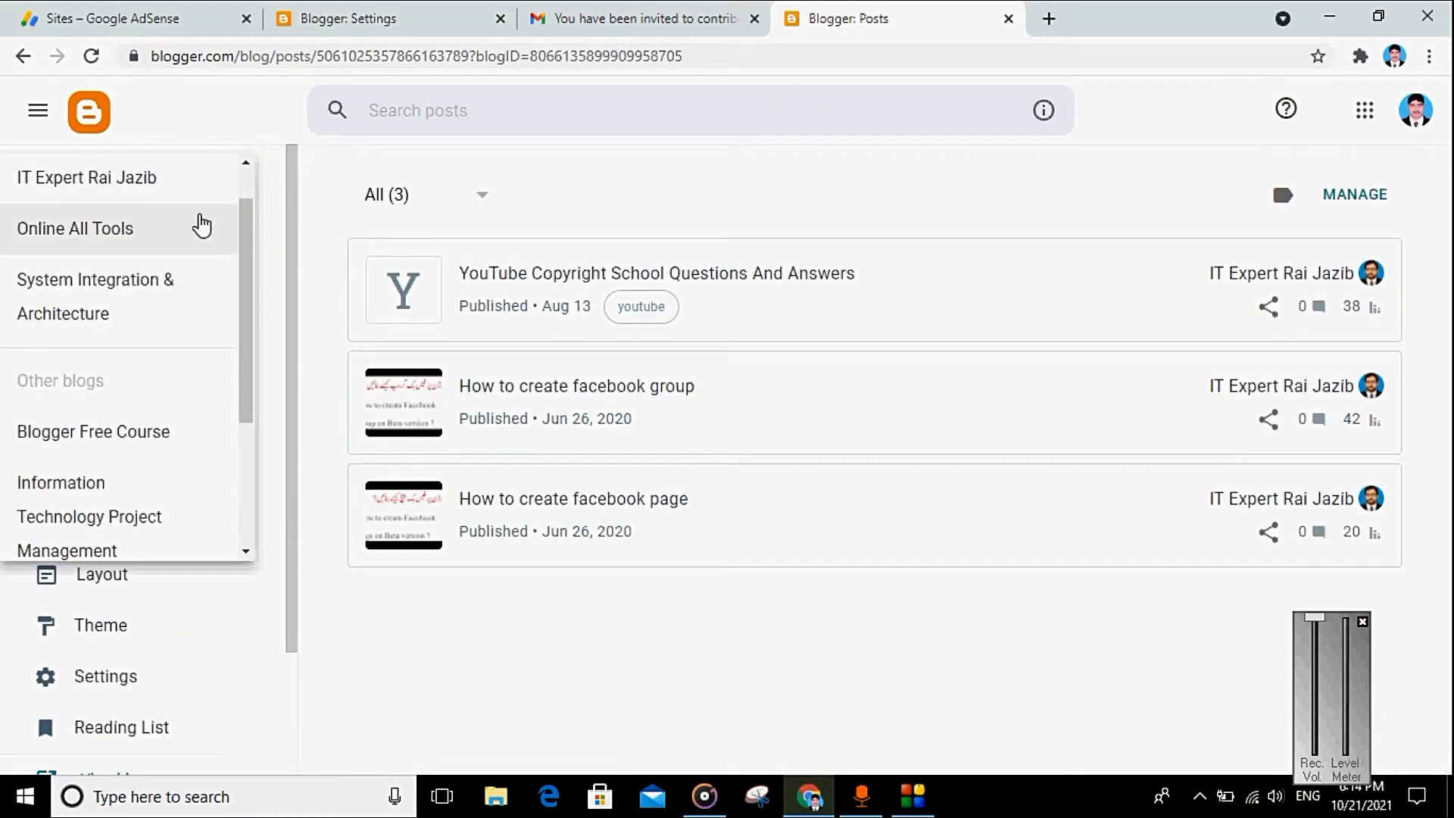
left_click(157, 236)
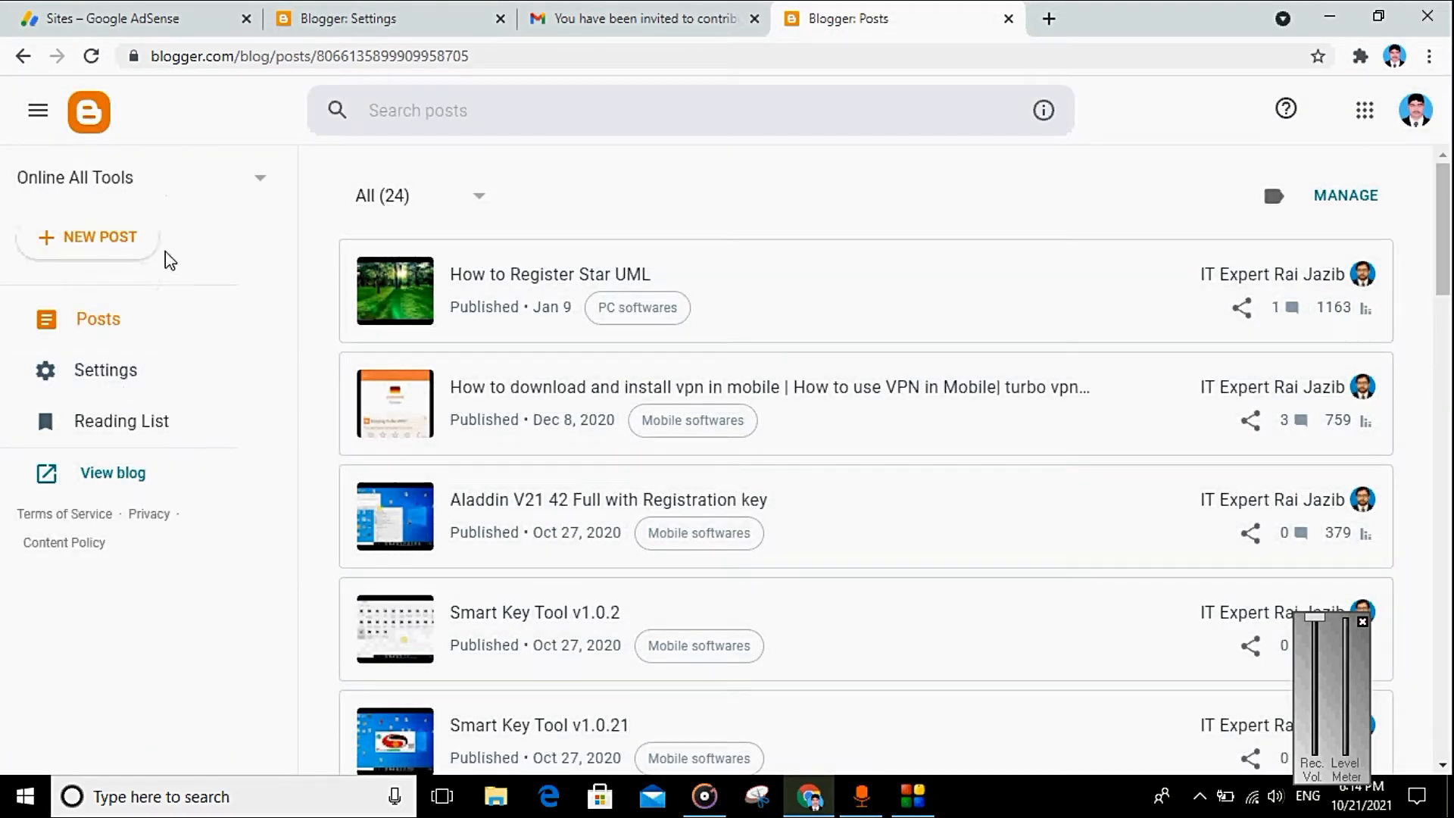
left_click(127, 383)
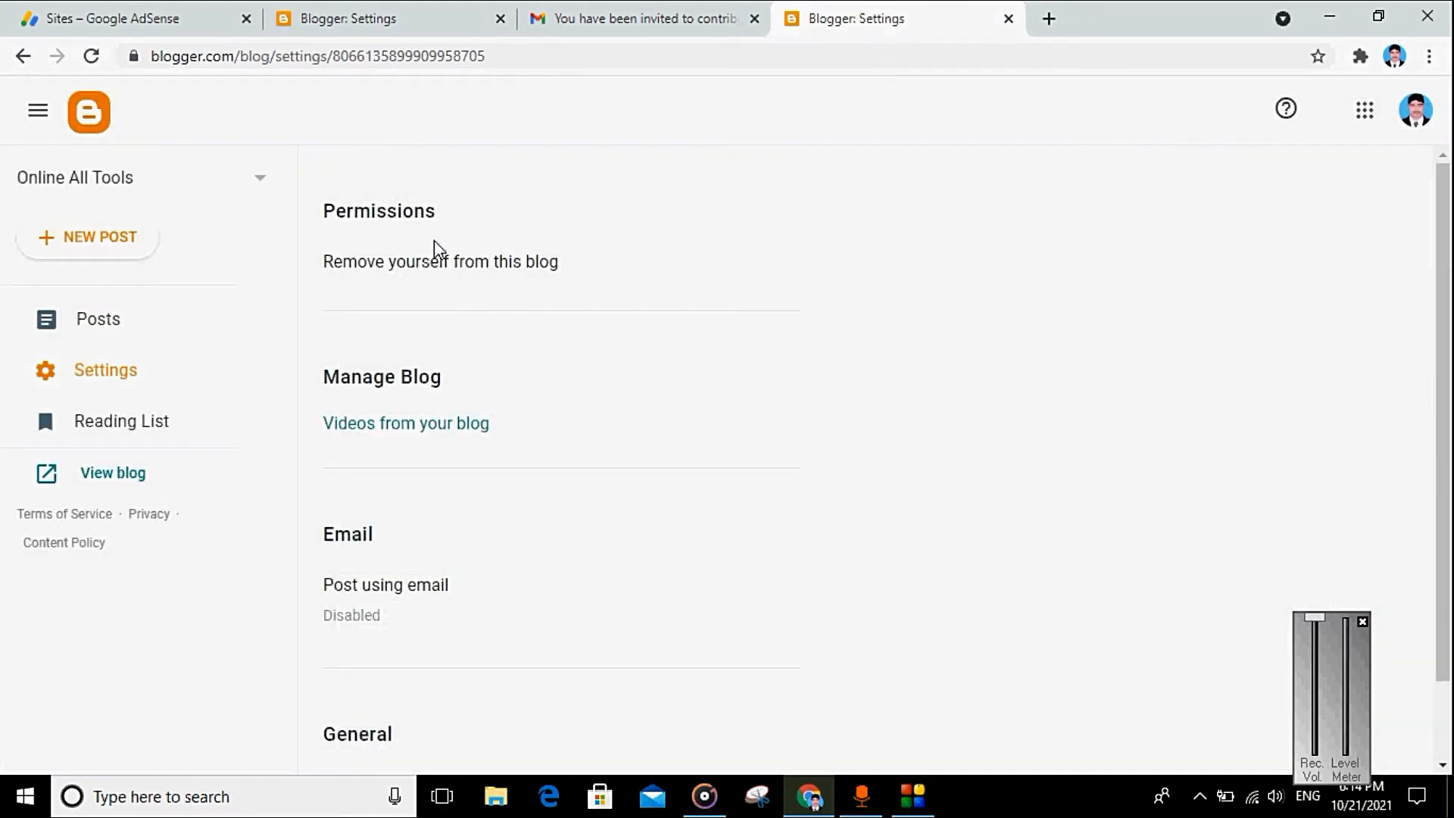
scroll(416, 422, "down", 1)
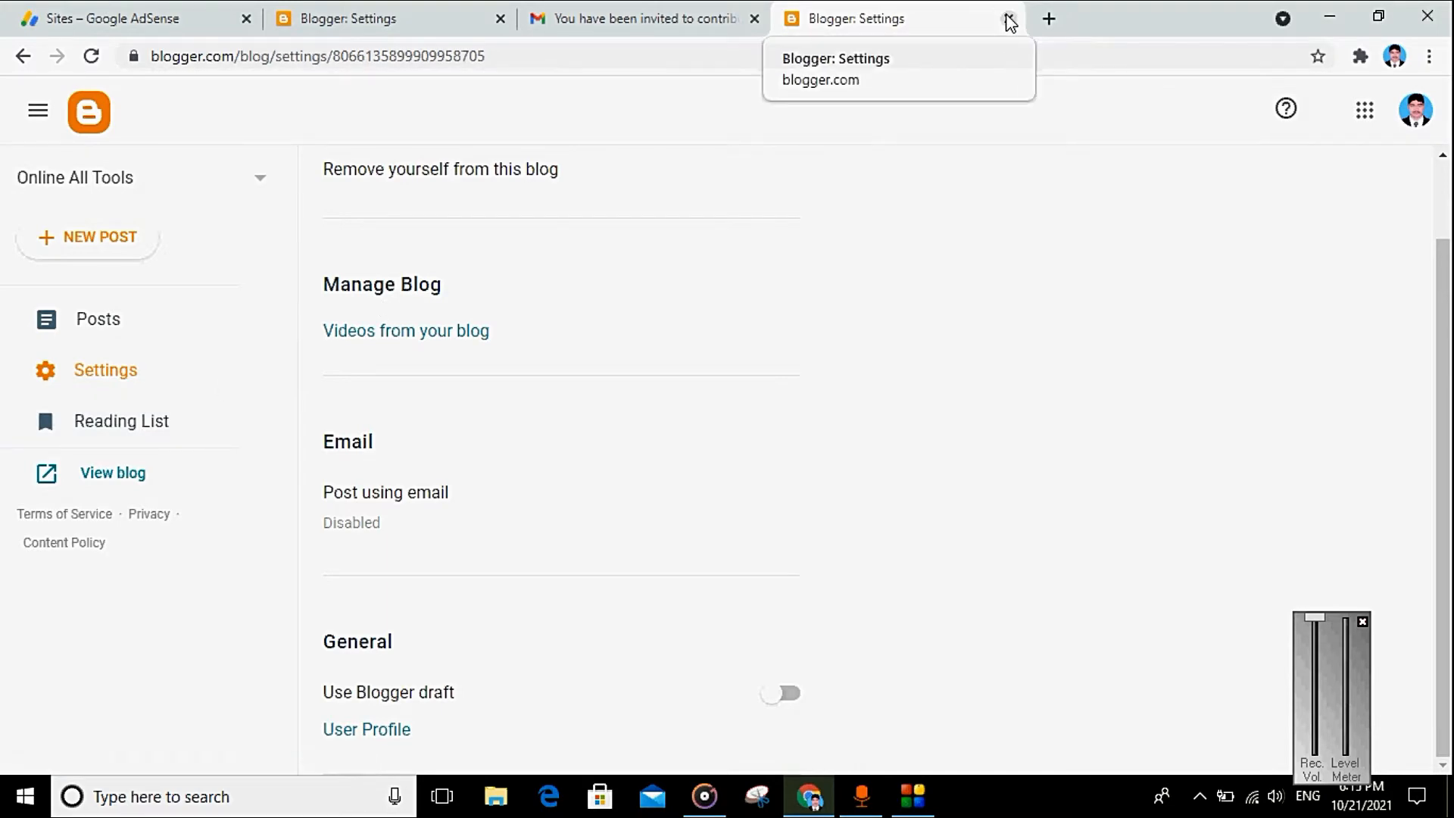
- Close the invitation e-mail and, in the owner account's blog permissions, change the invited account's role to Admin
left_click(382, 17)
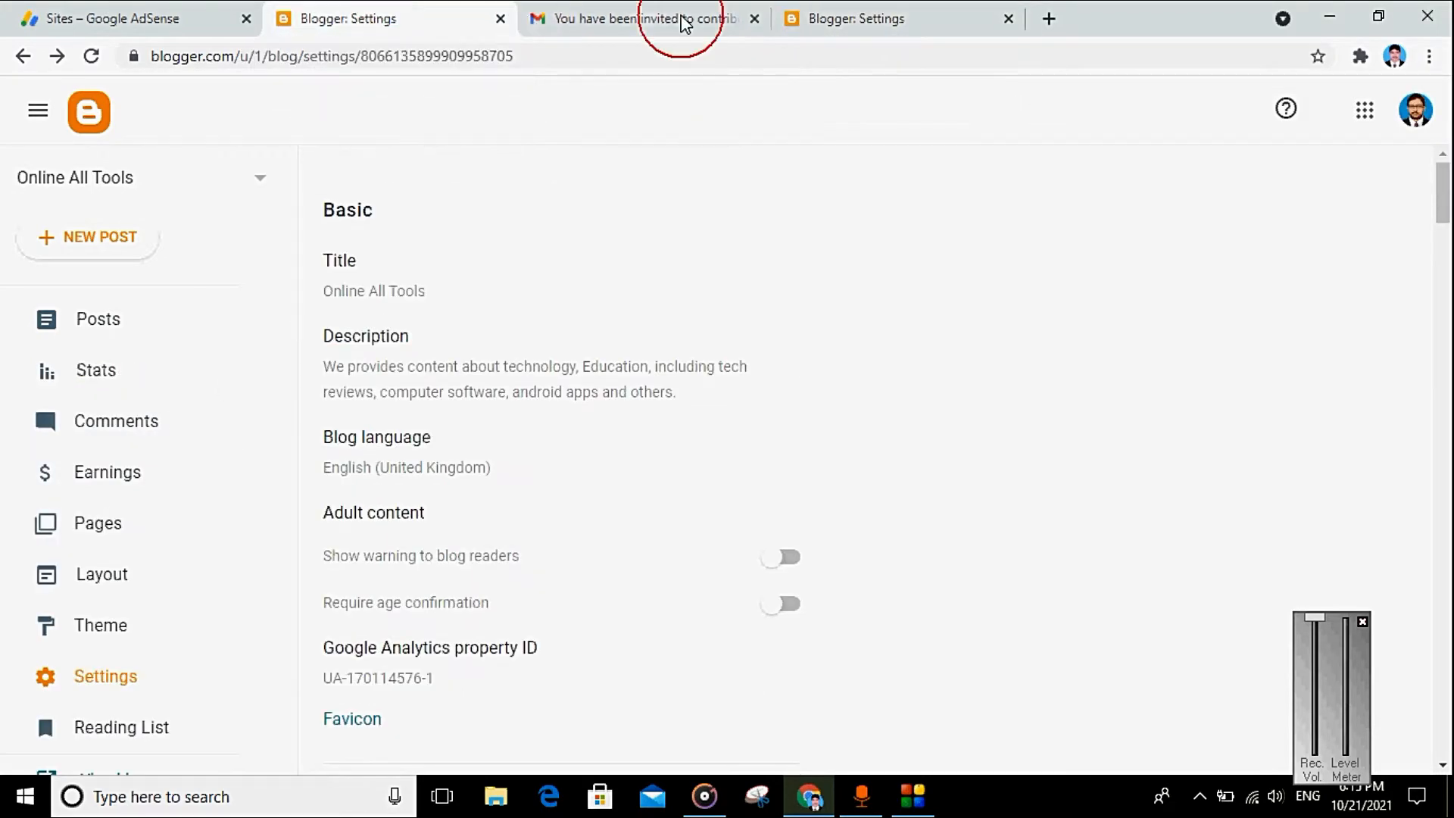
left_click(682, 21)
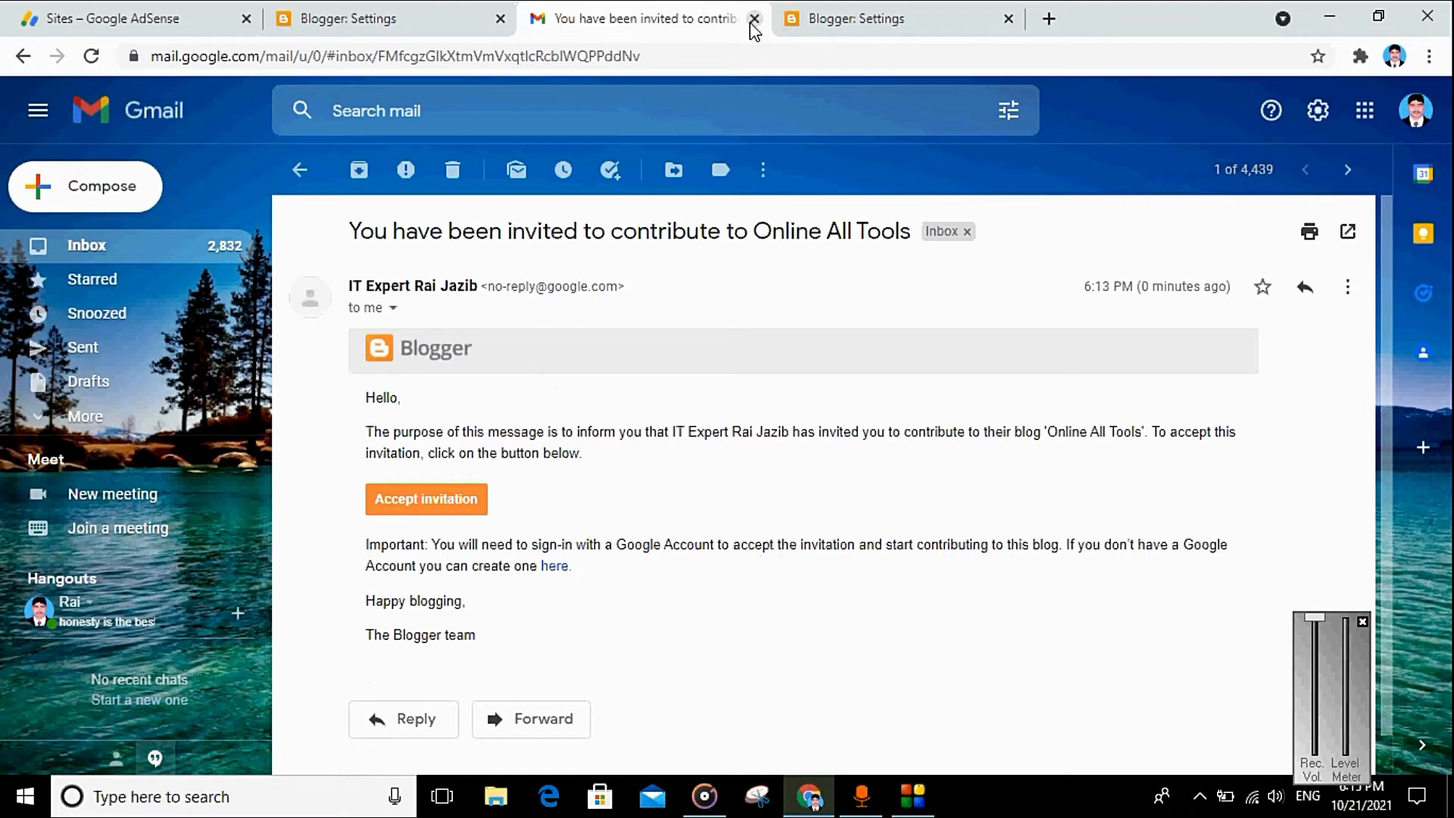
left_click(753, 23)
left_click(477, 13)
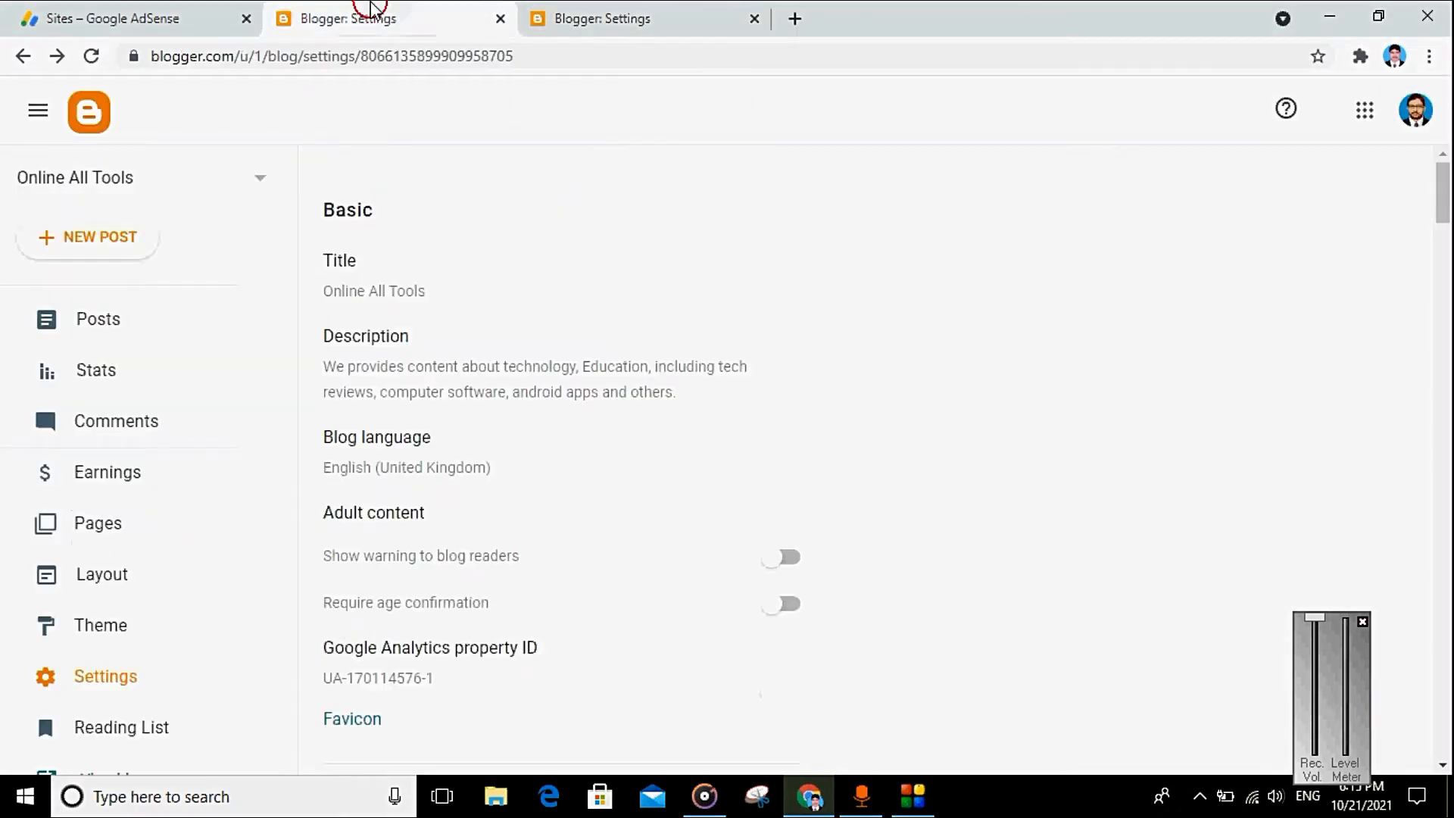
scroll(484, 552, "down", 15)
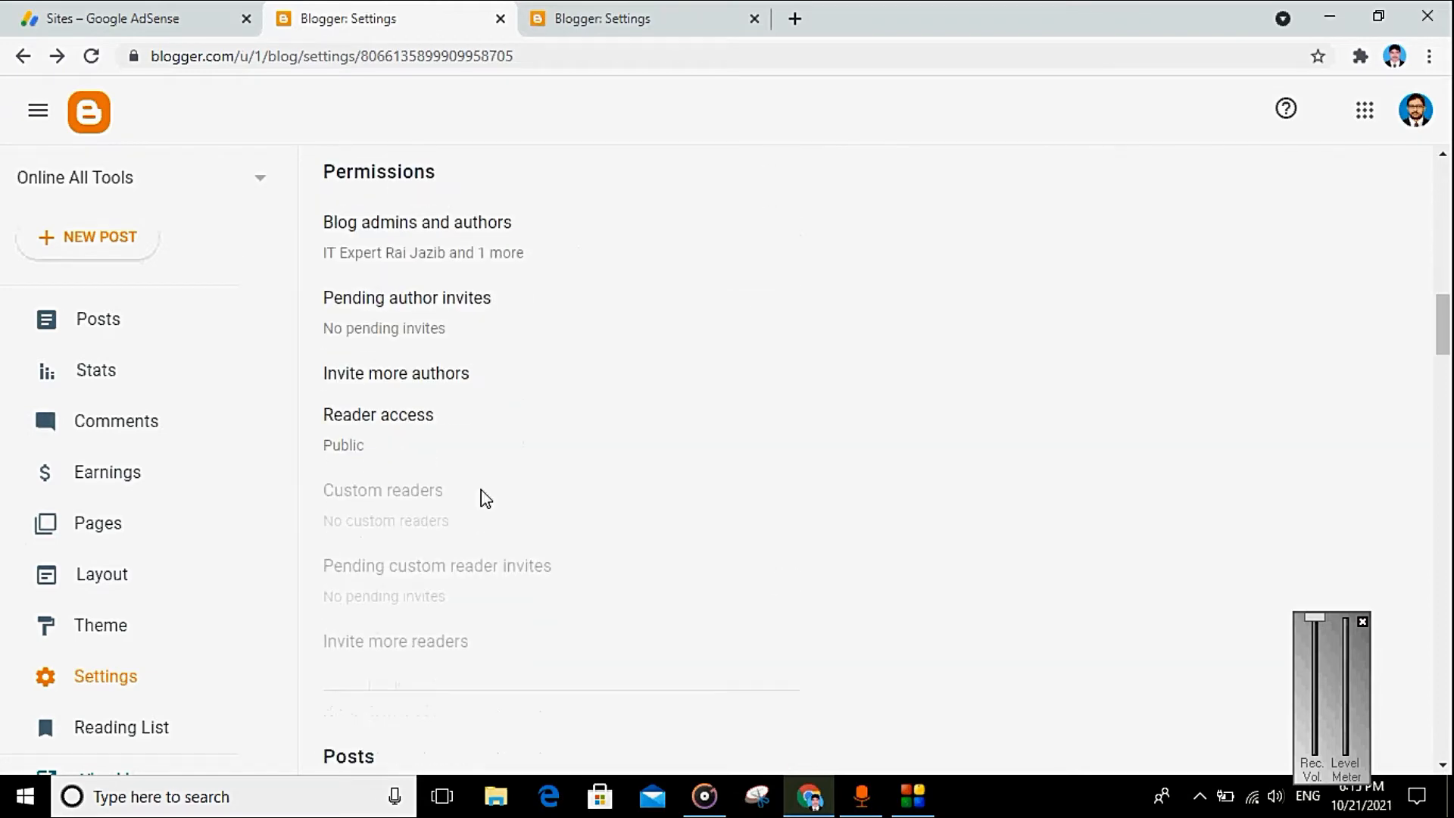
left_click(434, 256)
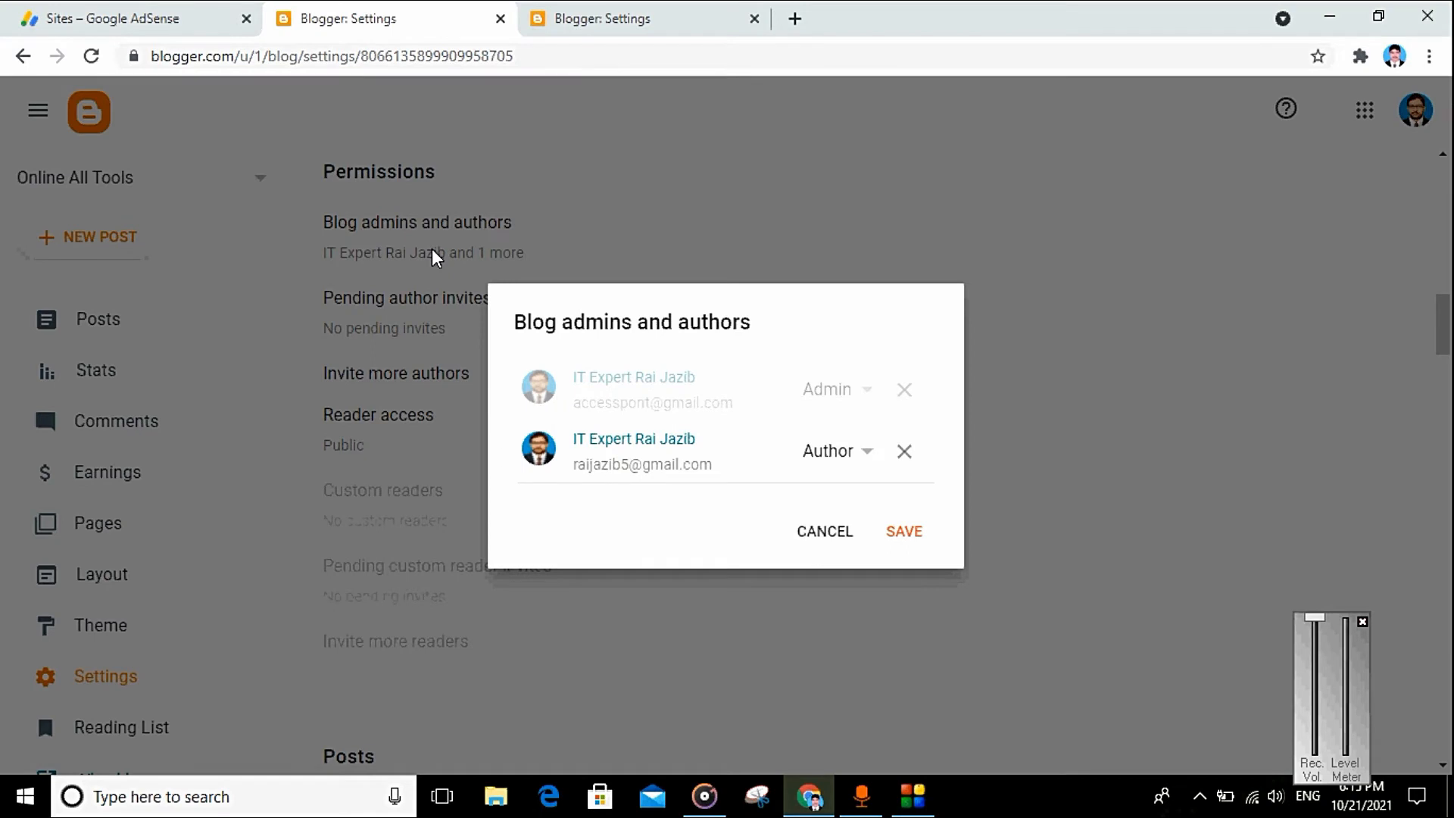
left_click(870, 455)
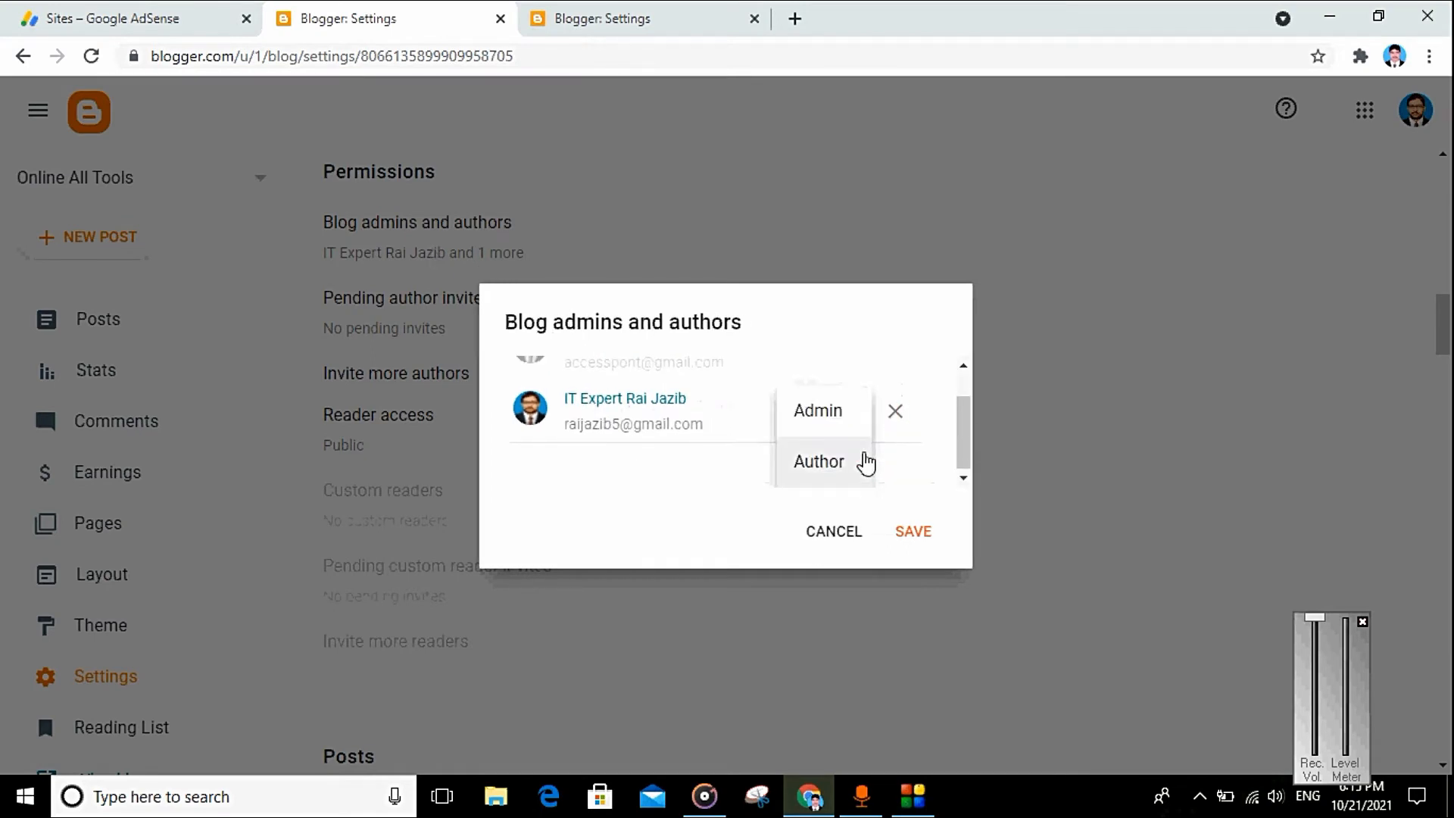
left_click(833, 419)
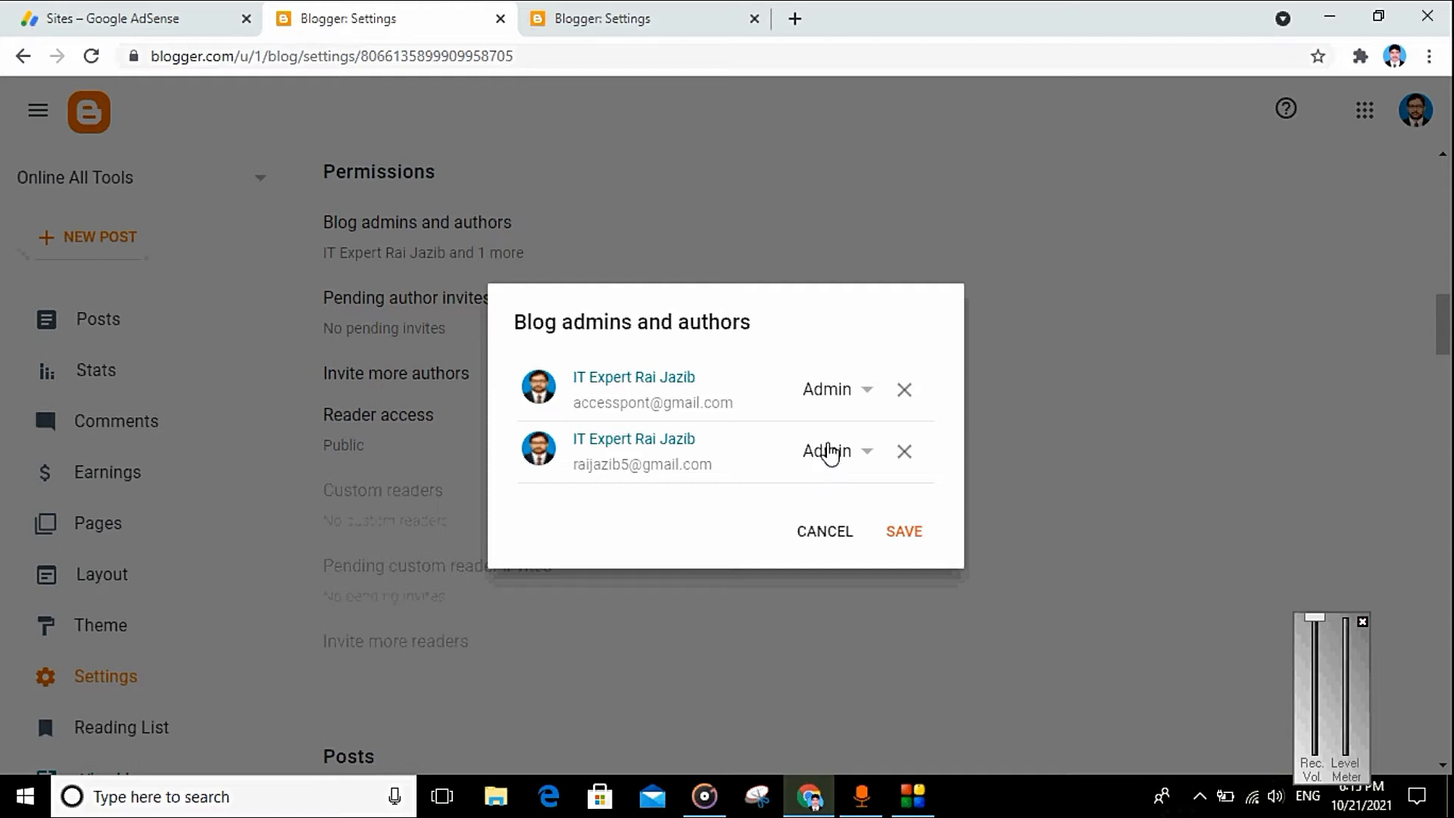
- Change the original owner's role to Author, remove that account from the blog's admins and authors, and save the list
left_click(866, 390)
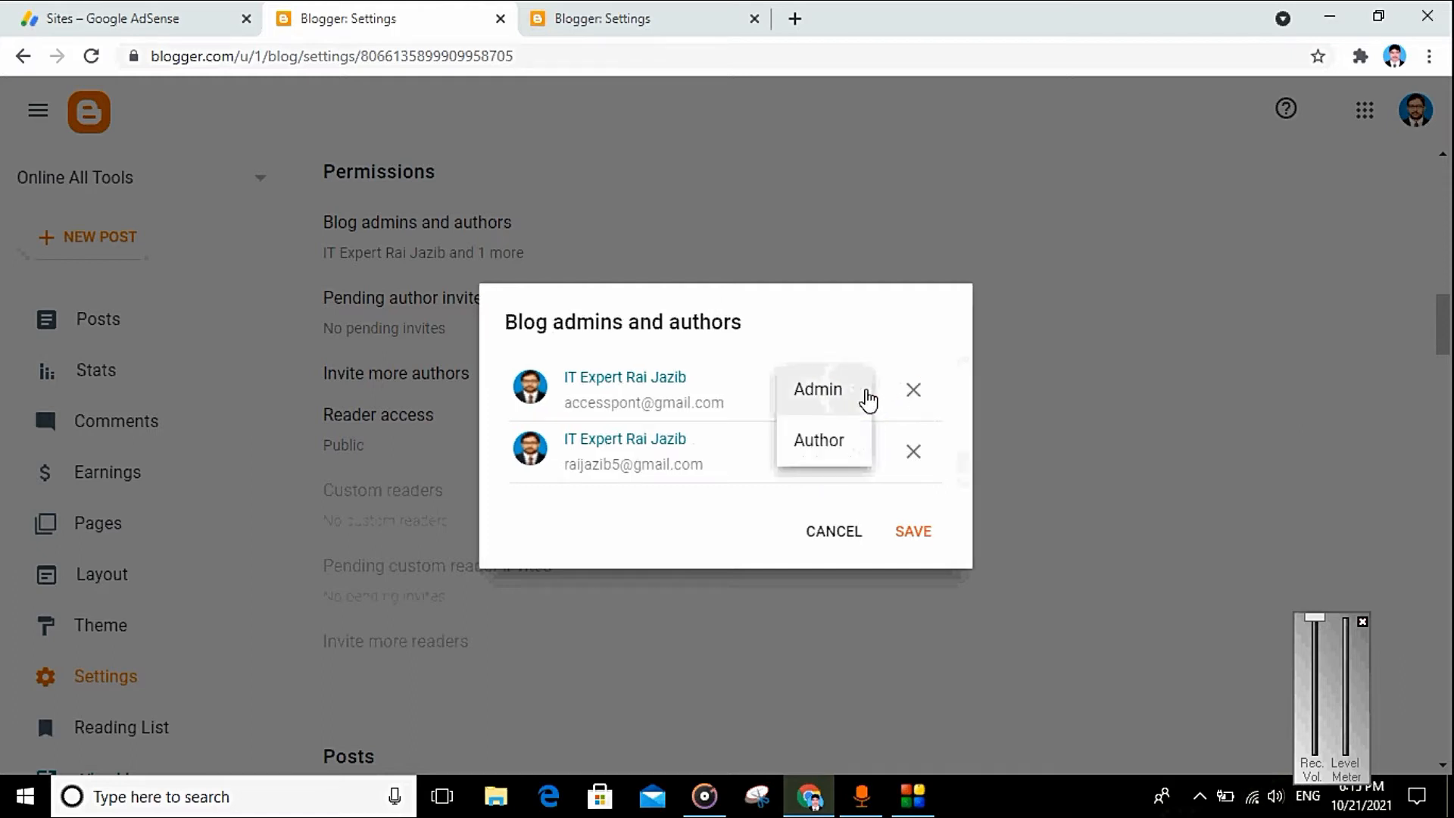
left_click(831, 448)
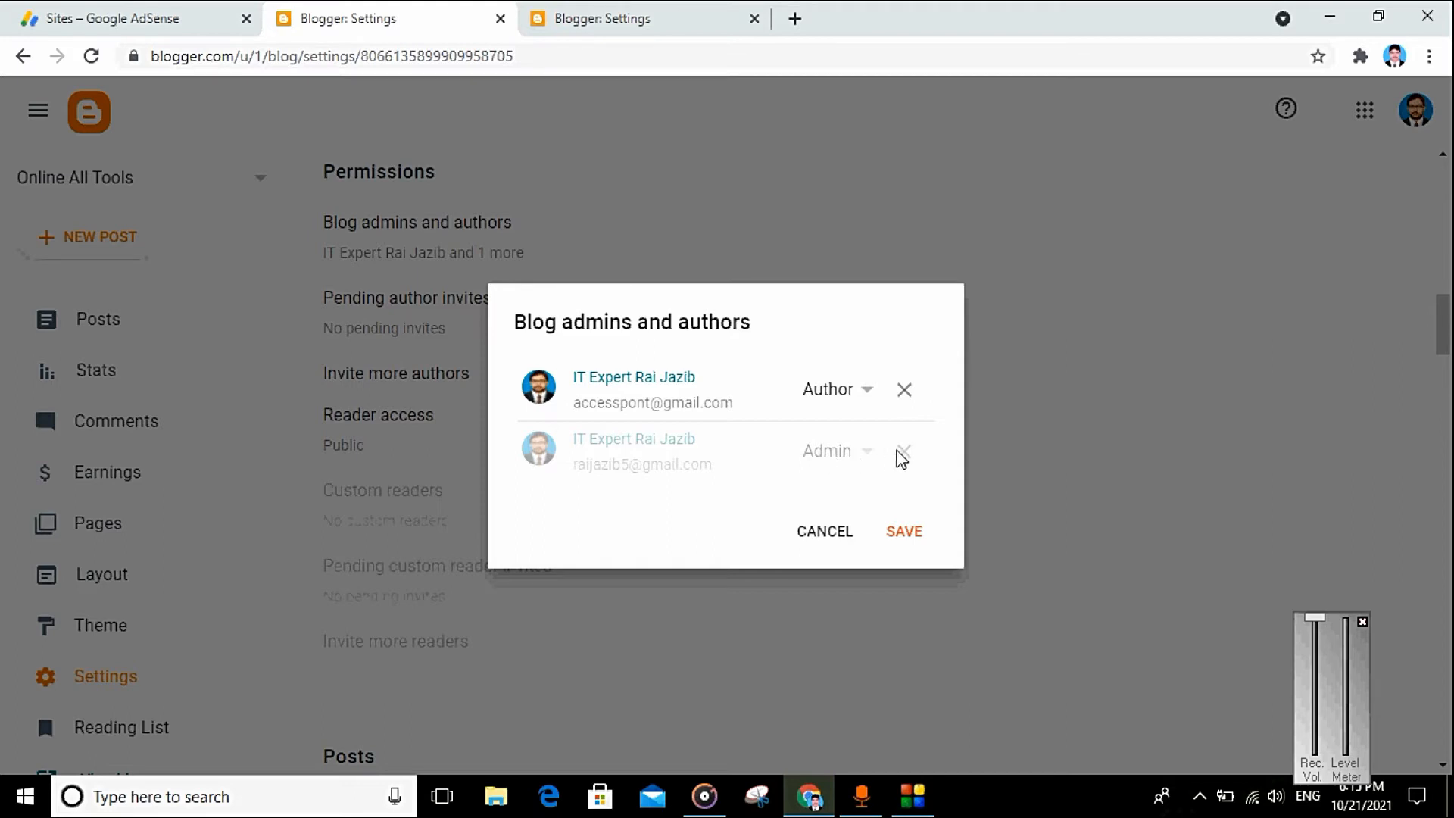
left_click(868, 395)
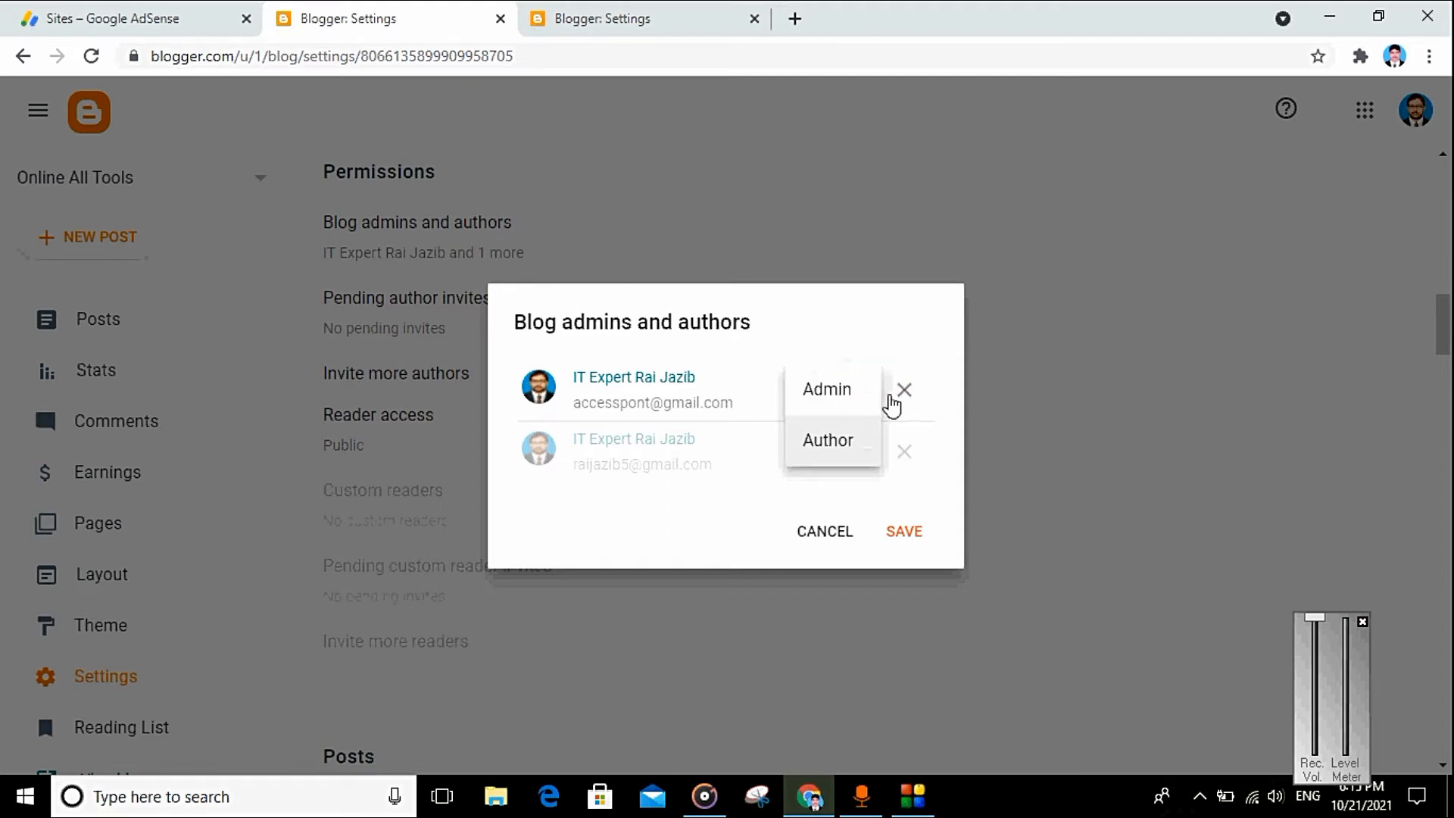
left_click(917, 316)
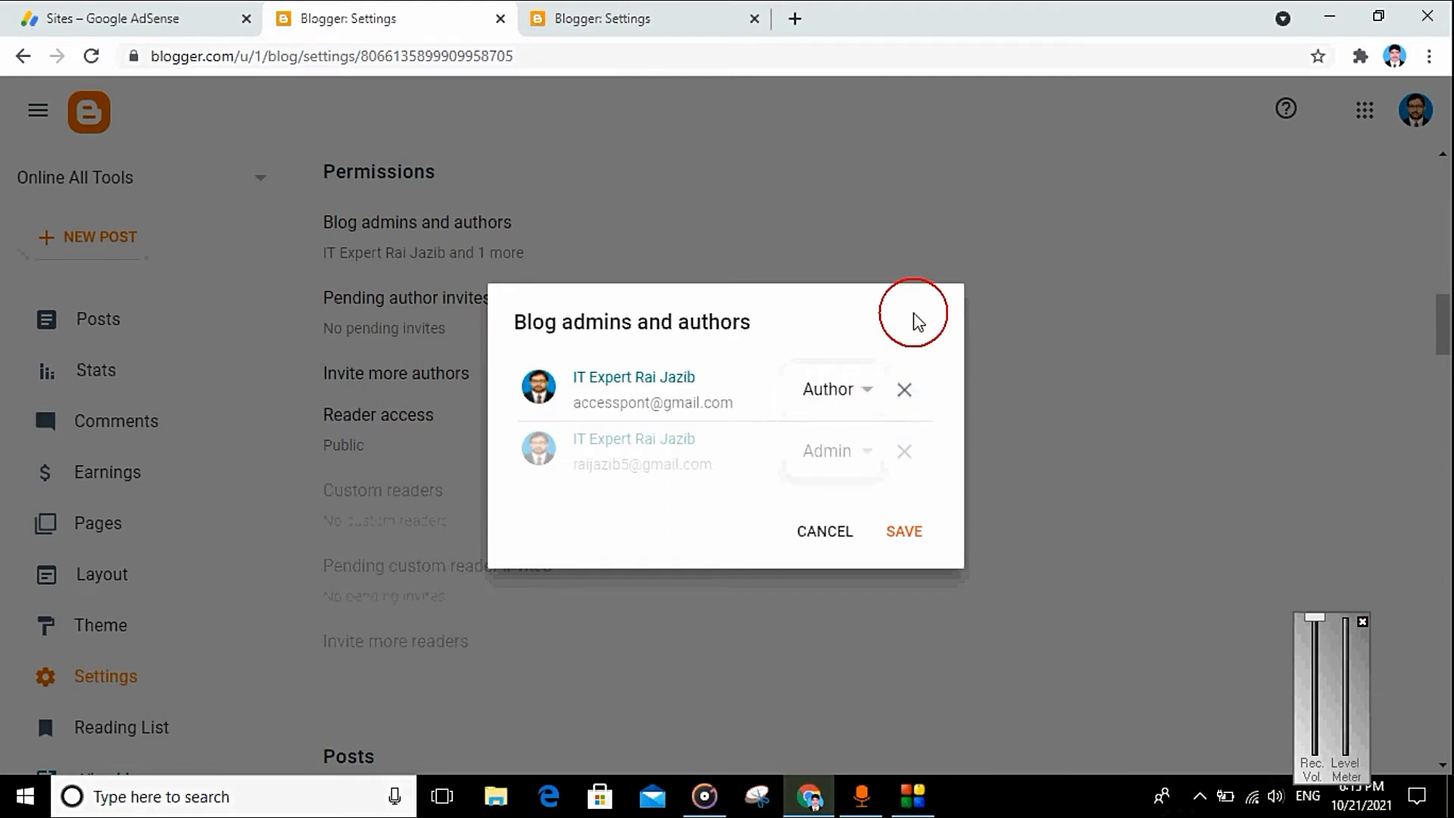
left_click(906, 398)
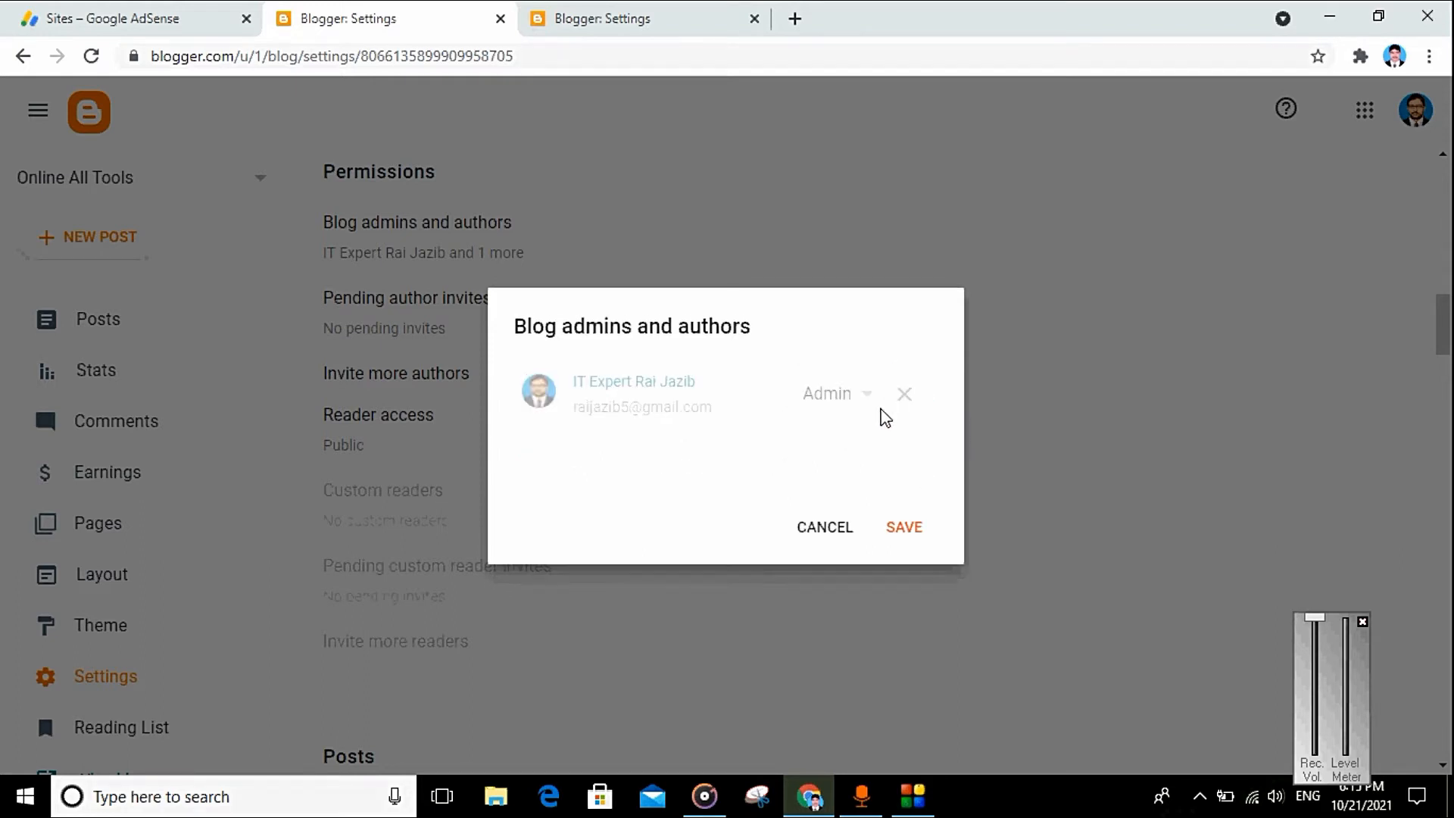
left_click(912, 534)
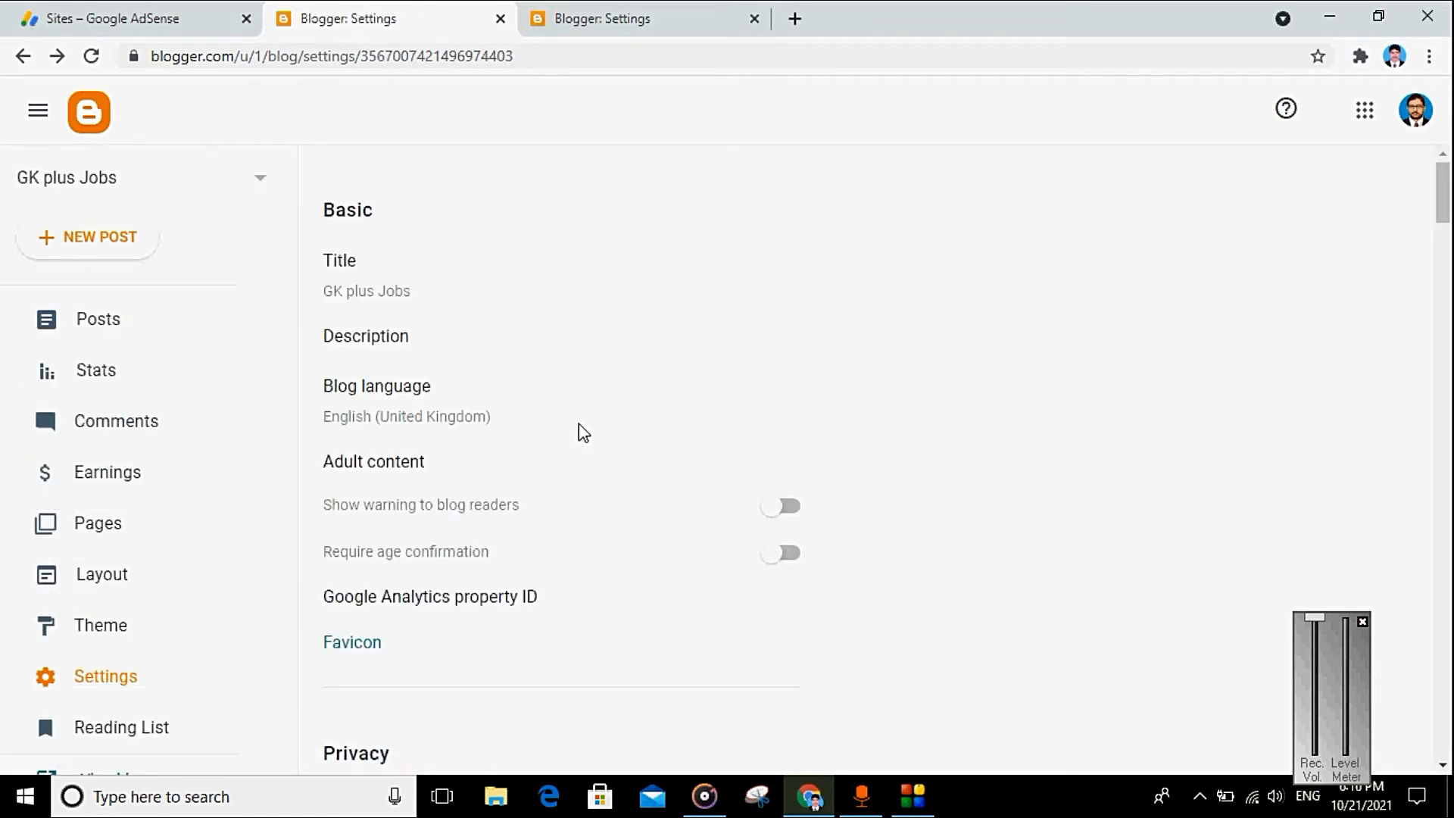
- Return to the invited account's Online All Tools settings and reload the page to load its admin options
left_click(626, 17)
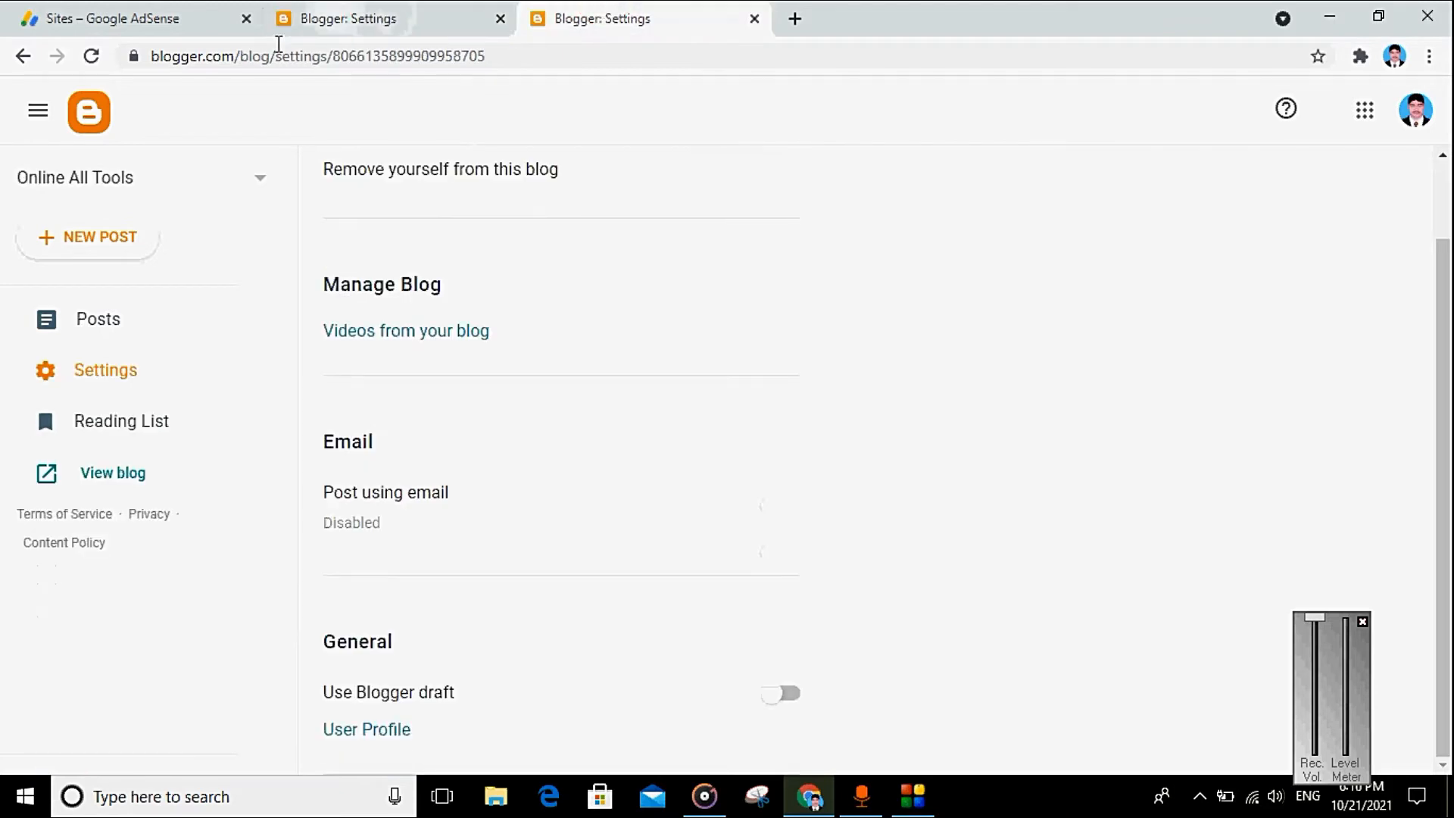
left_click(90, 56)
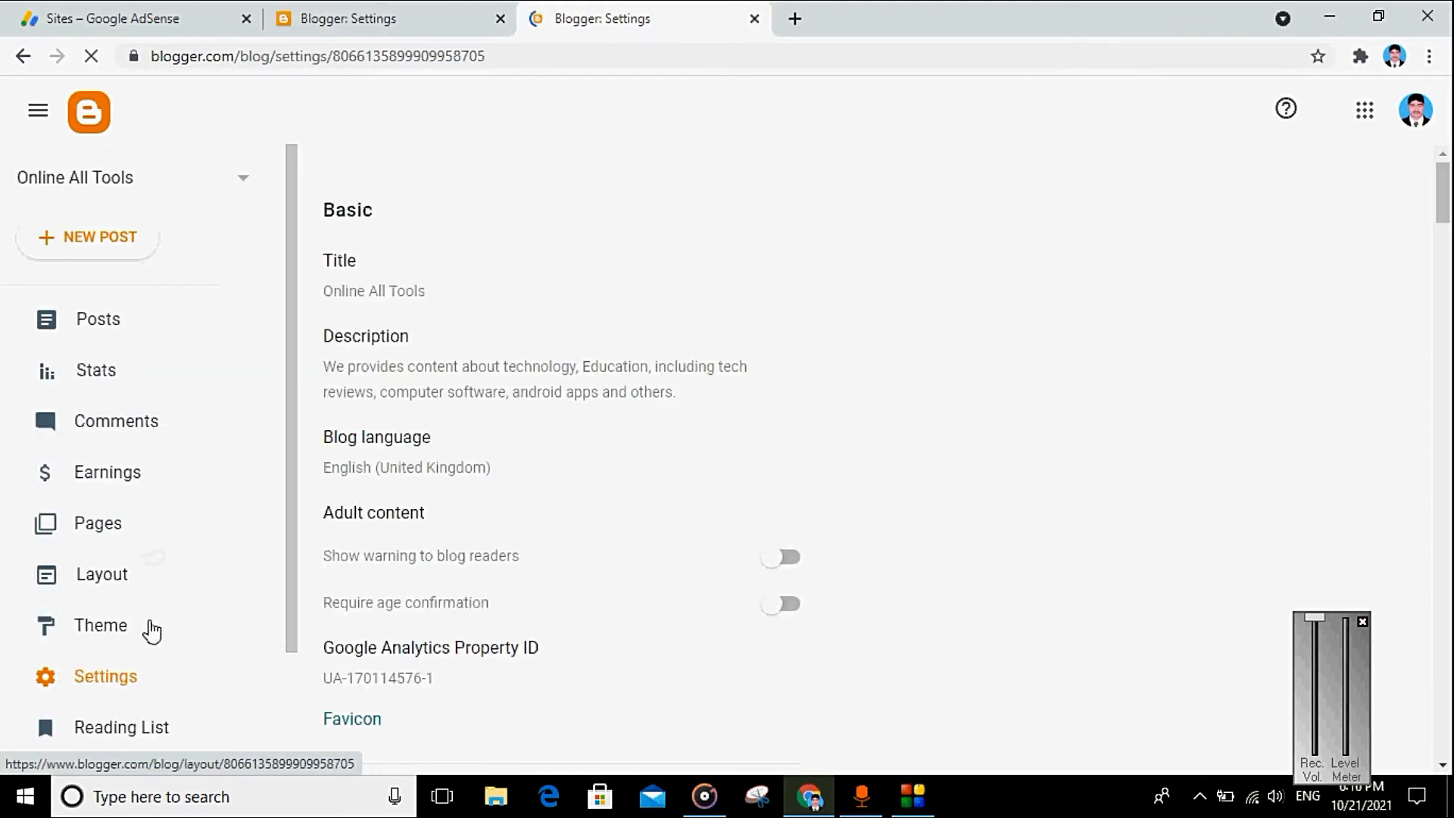
- Reload the former owner's Blogger page, check its blog list for Online All Tools, and close that tab
left_click(415, 11)
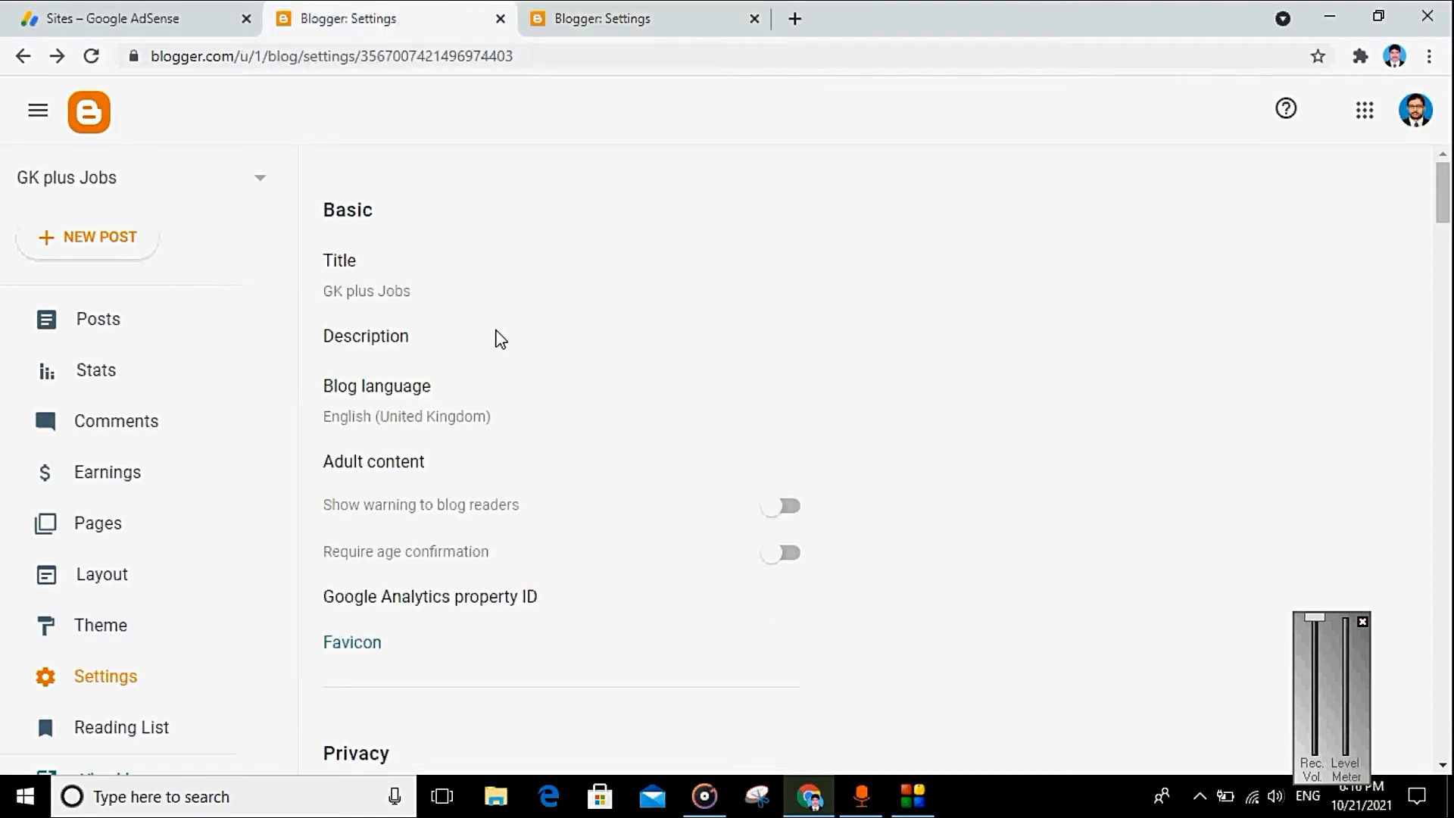
left_click(198, 200)
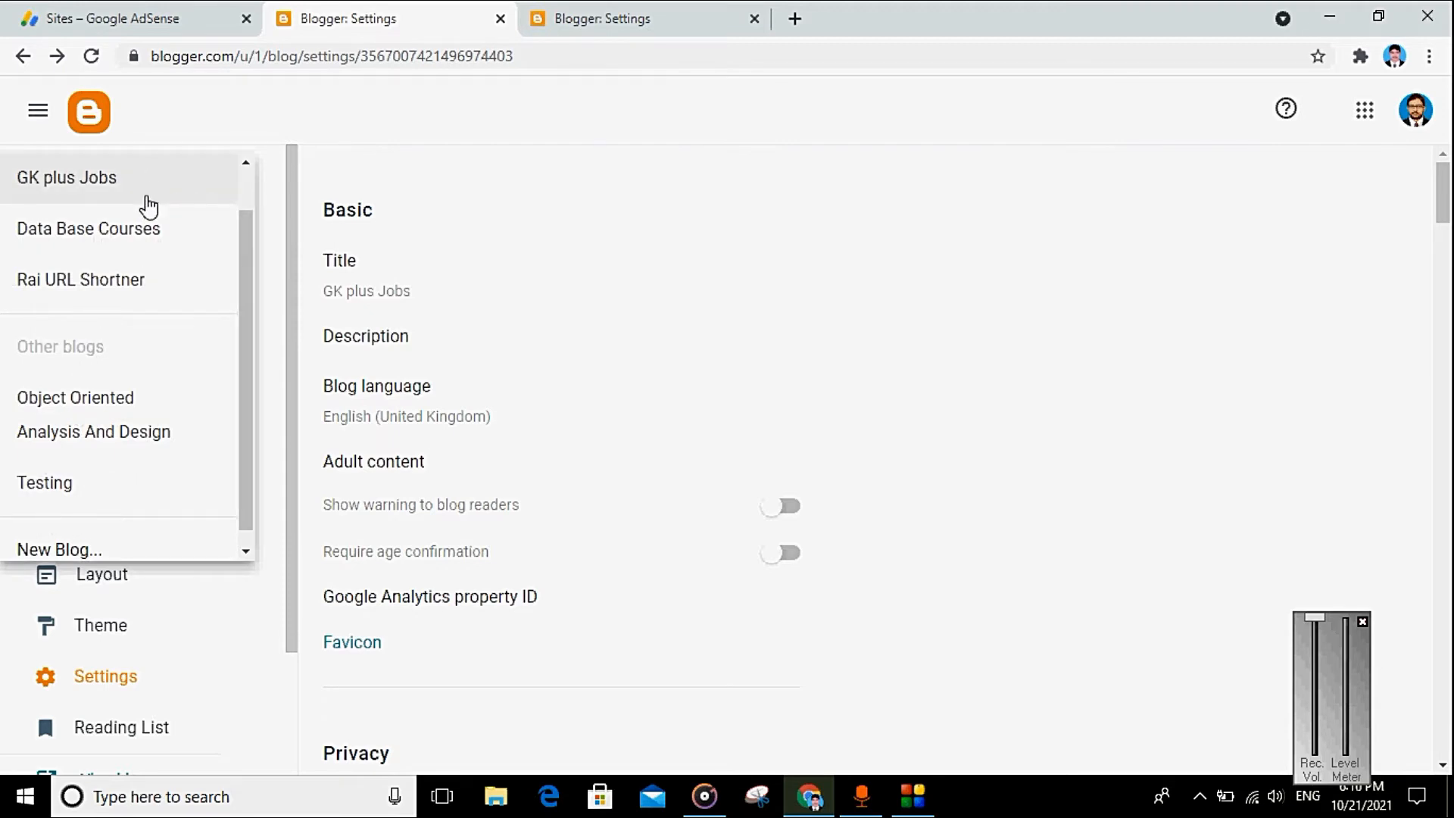
left_click(658, 130)
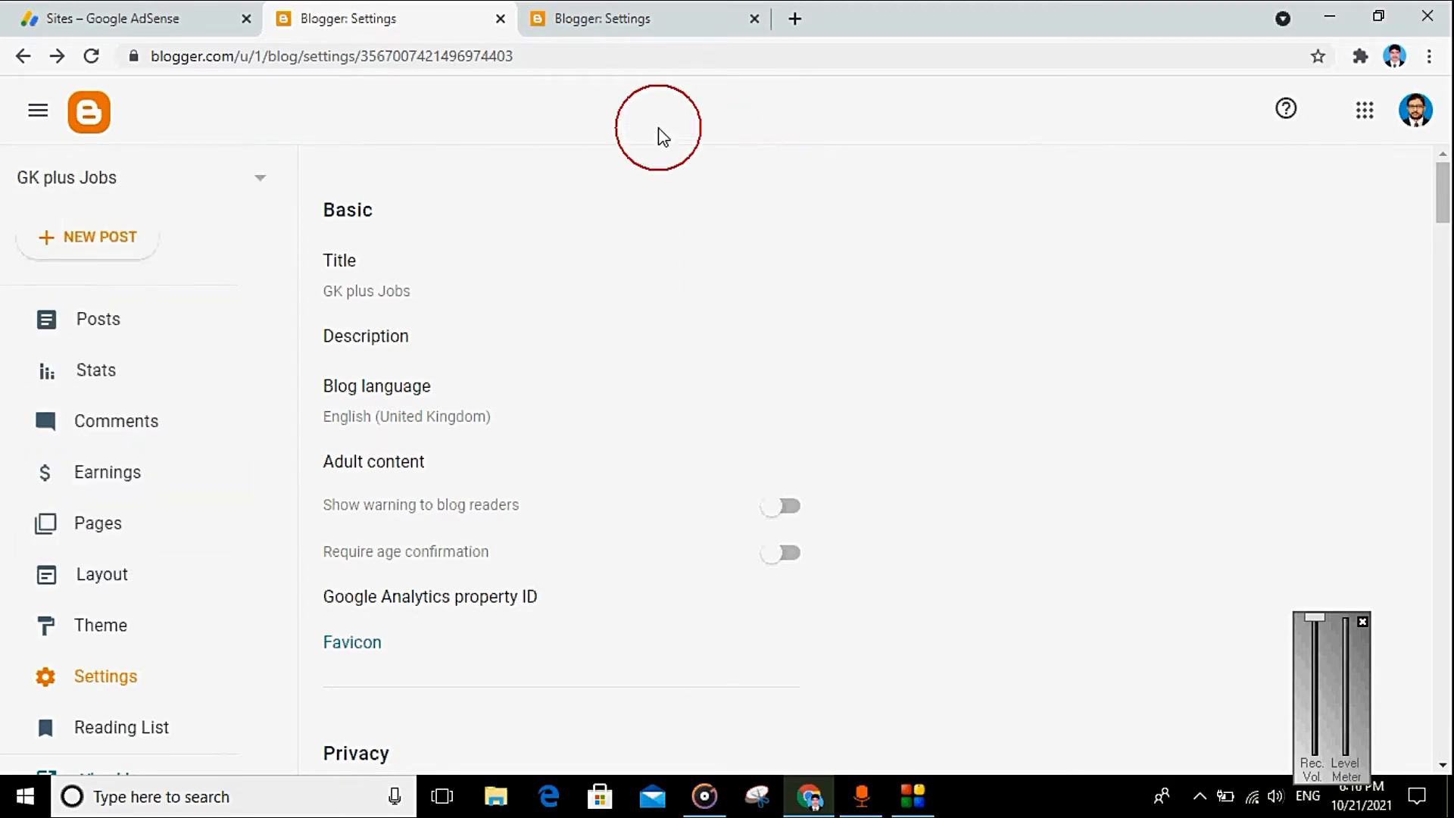
left_click(78, 64)
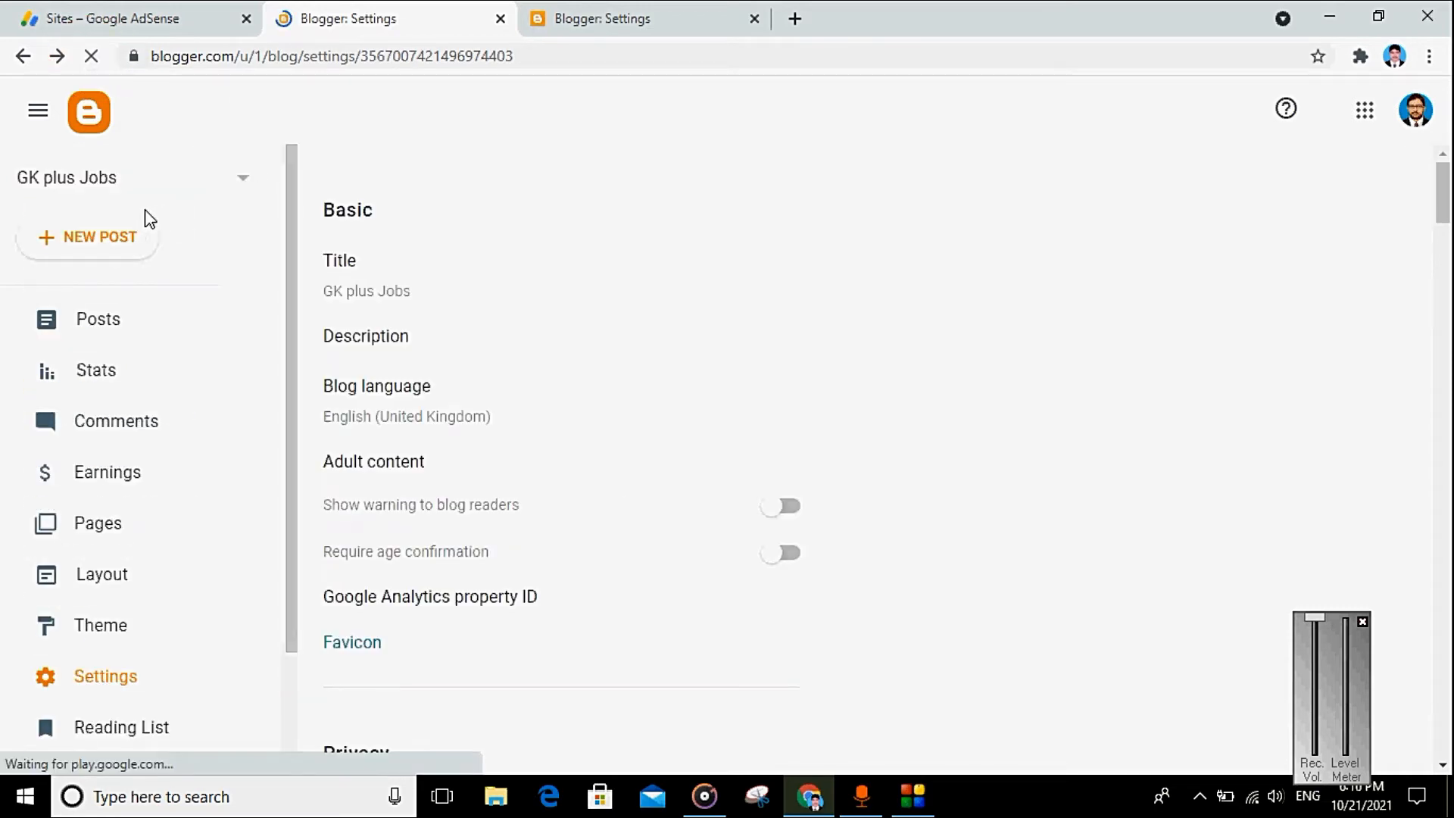
left_click(128, 179)
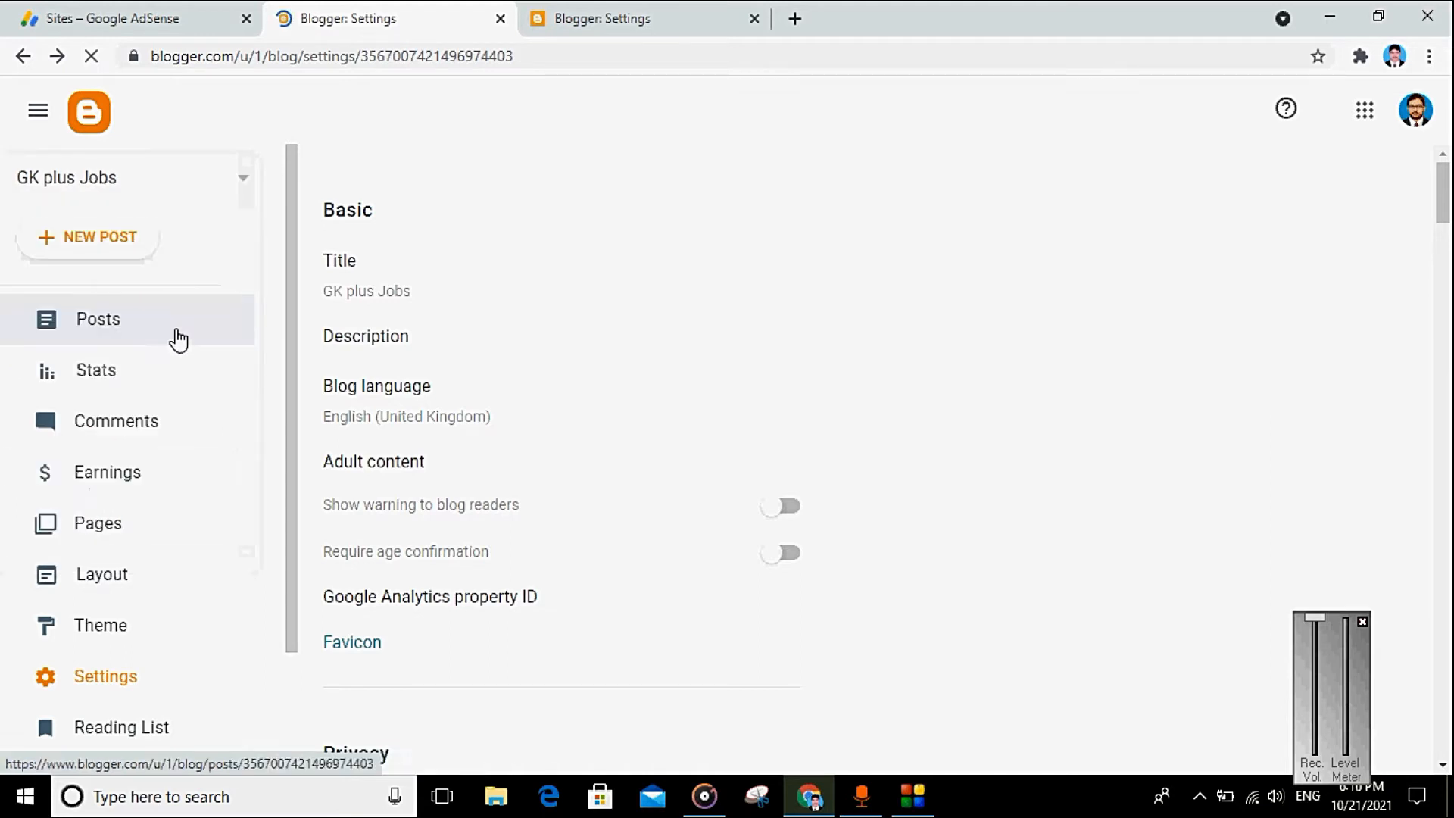
left_click(130, 183)
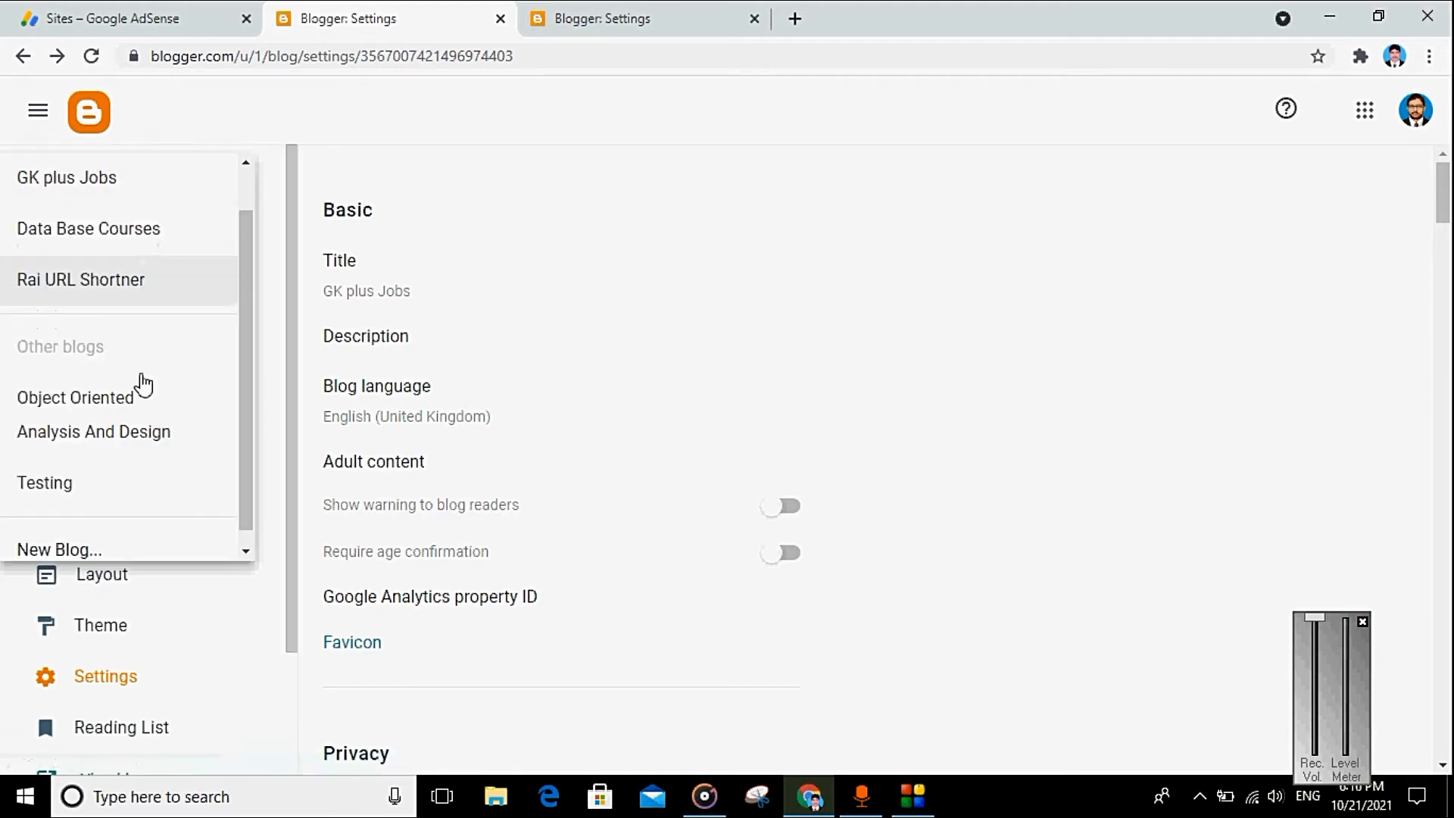
left_click(560, 261)
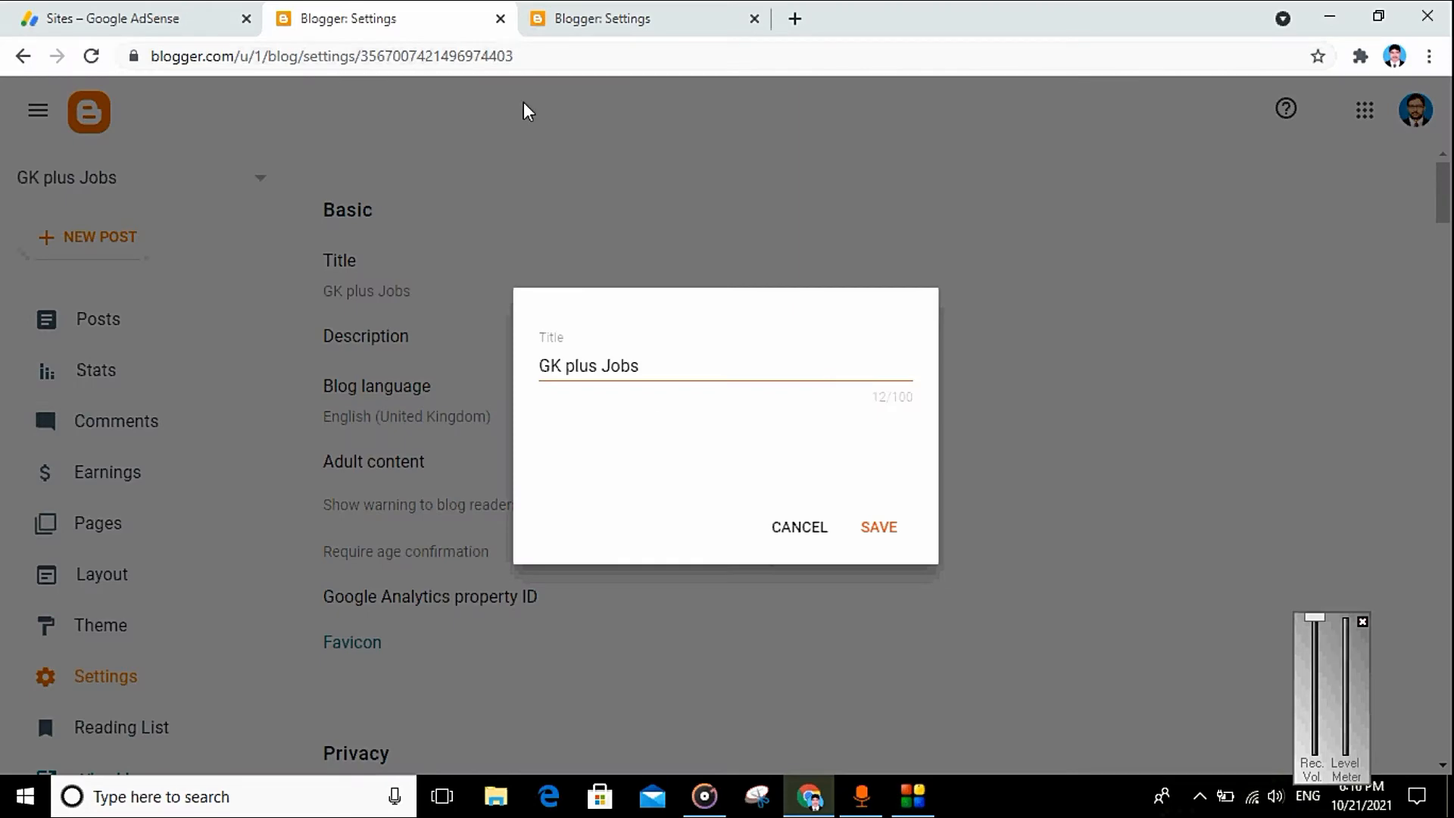
left_click(800, 551)
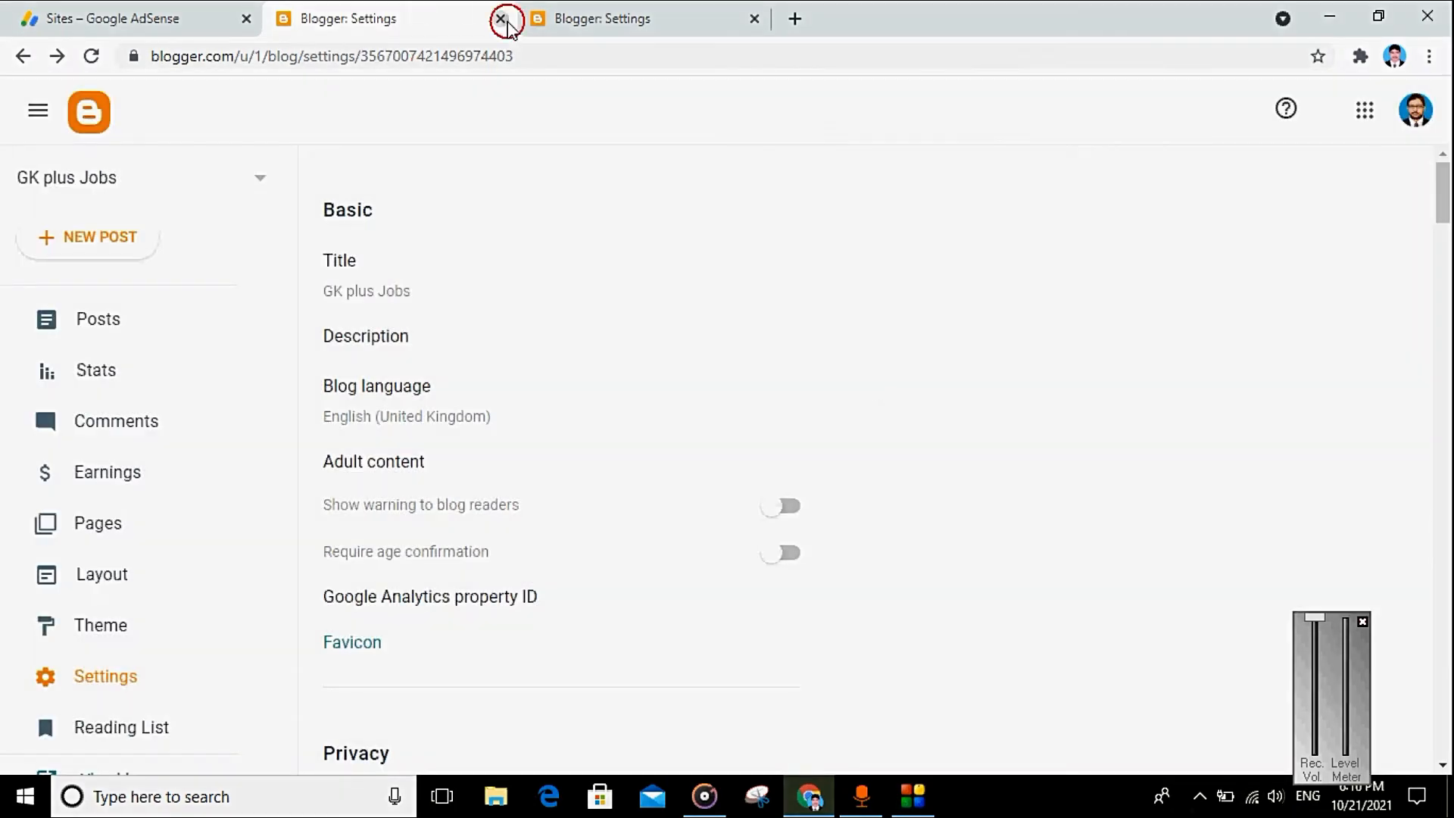
left_click(500, 18)
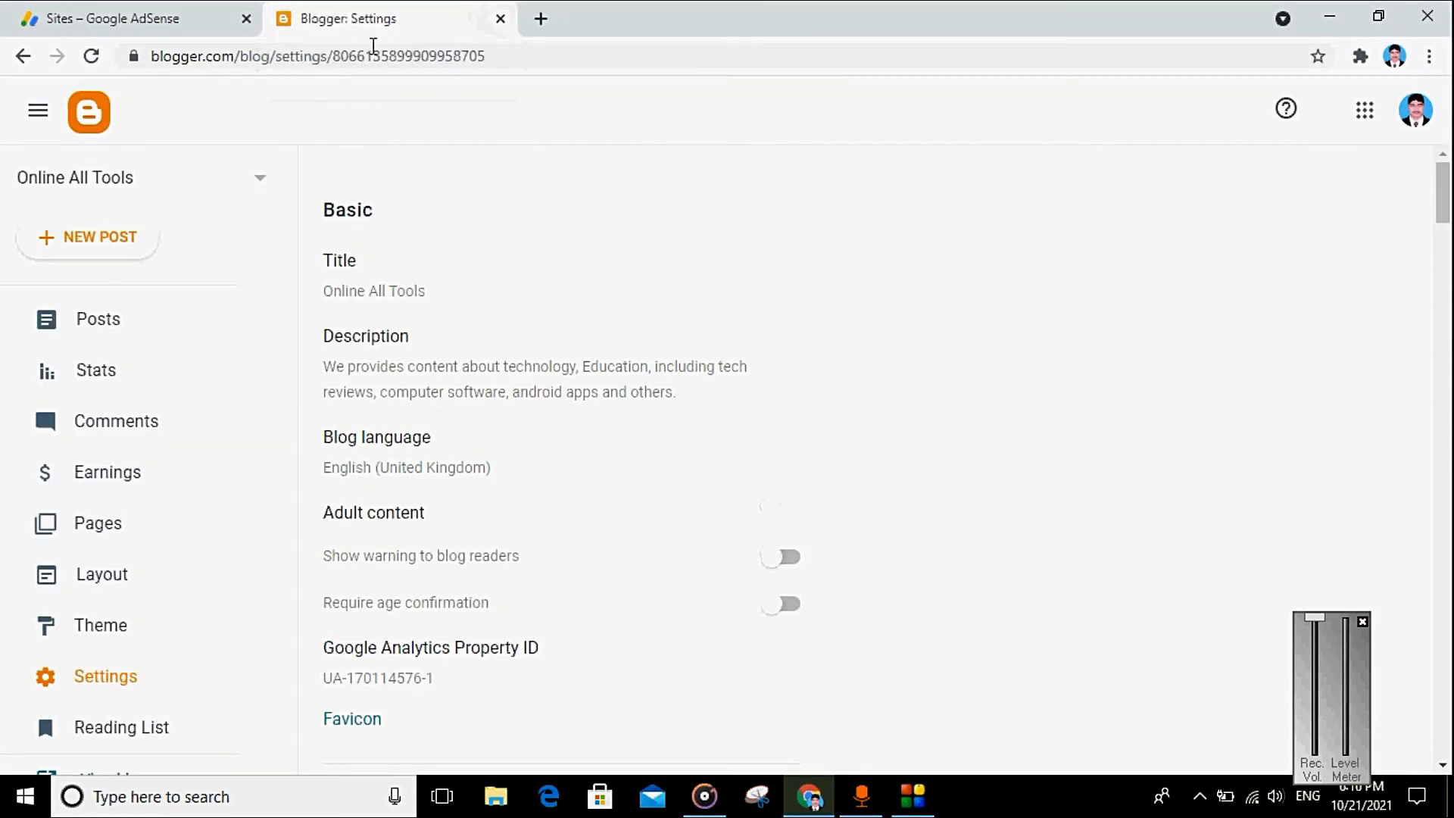
- Examine the earnings-at-risk warning about ads.txt issues on the AdSense Sites page
left_click(180, 9)
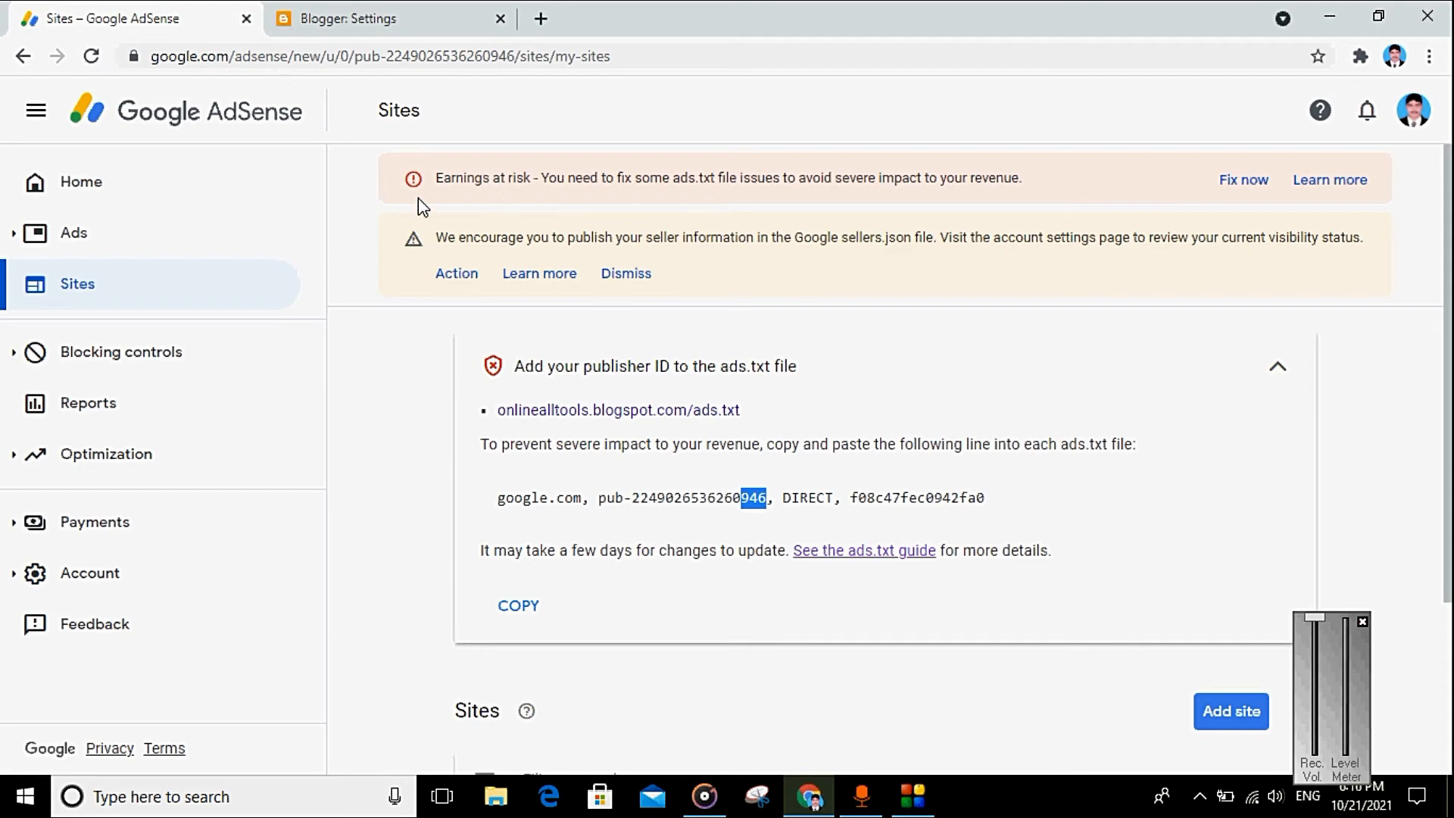
left_click_drag(434, 176, 1039, 187)
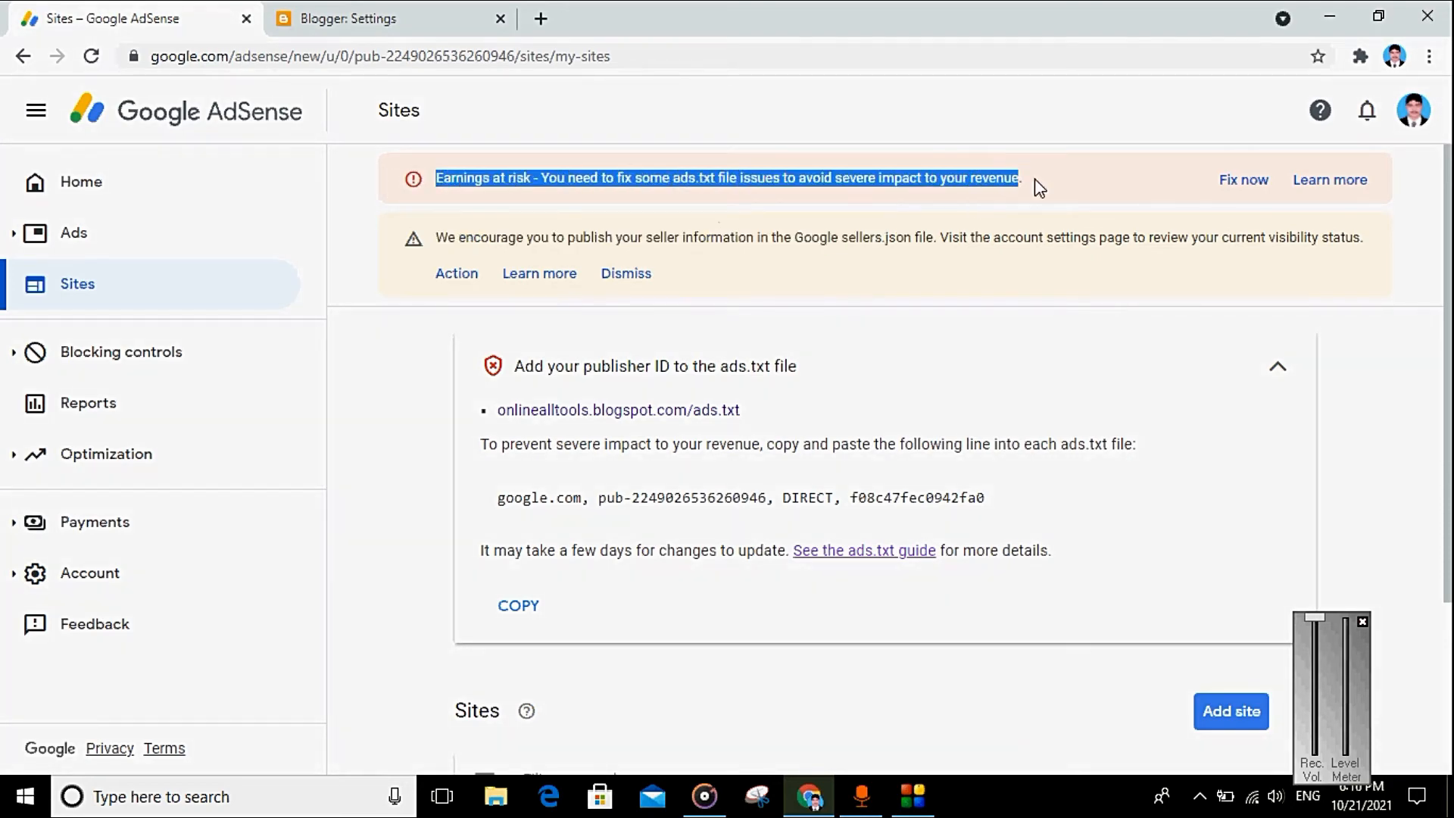
left_click(1055, 179)
- Check the publisher ID on the Online All Tools Earnings page in Blogger and connect the blog to AdSense
left_click(396, 16)
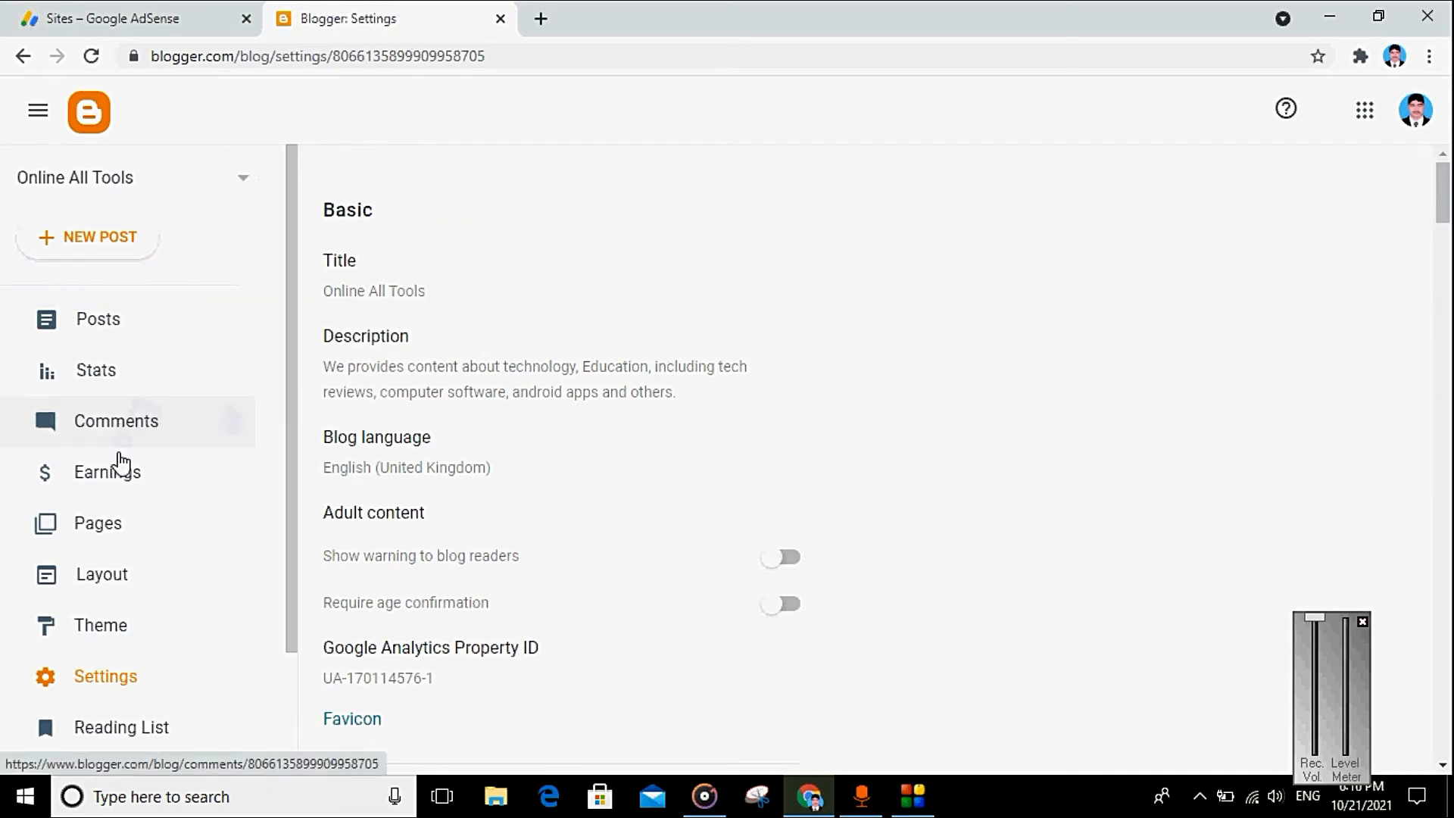
left_click(118, 485)
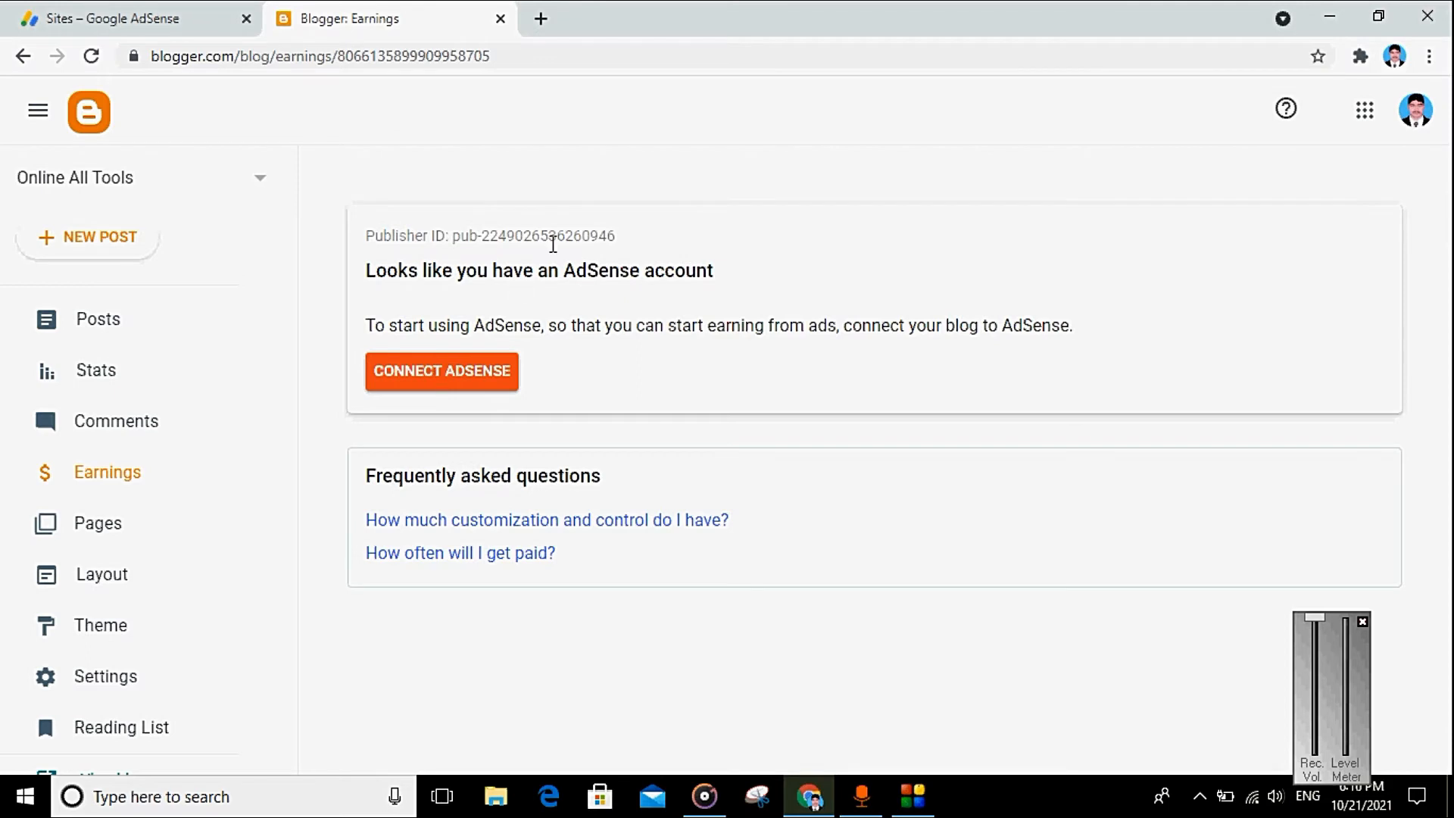
left_click_drag(453, 237, 625, 241)
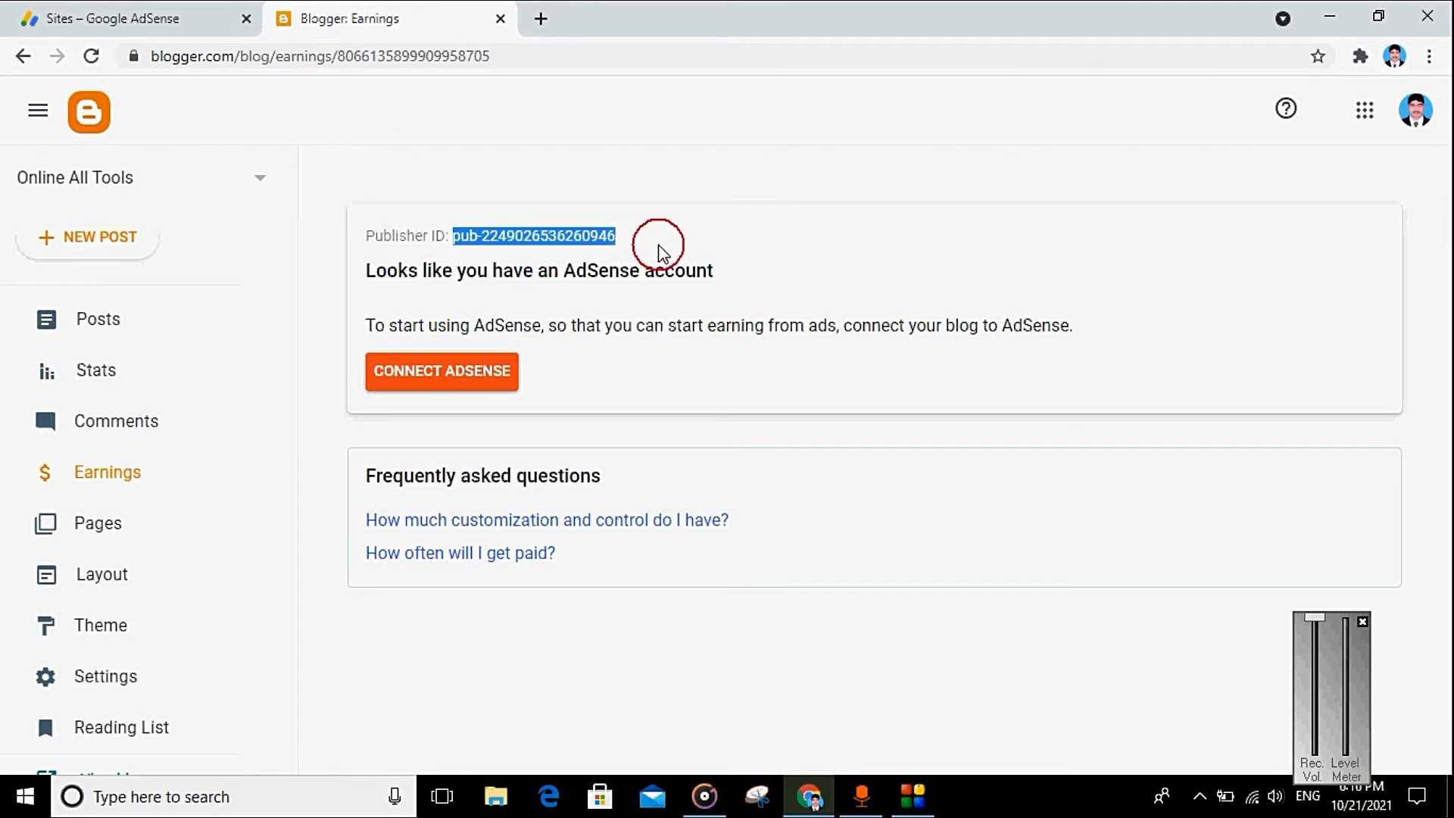
left_click(453, 379)
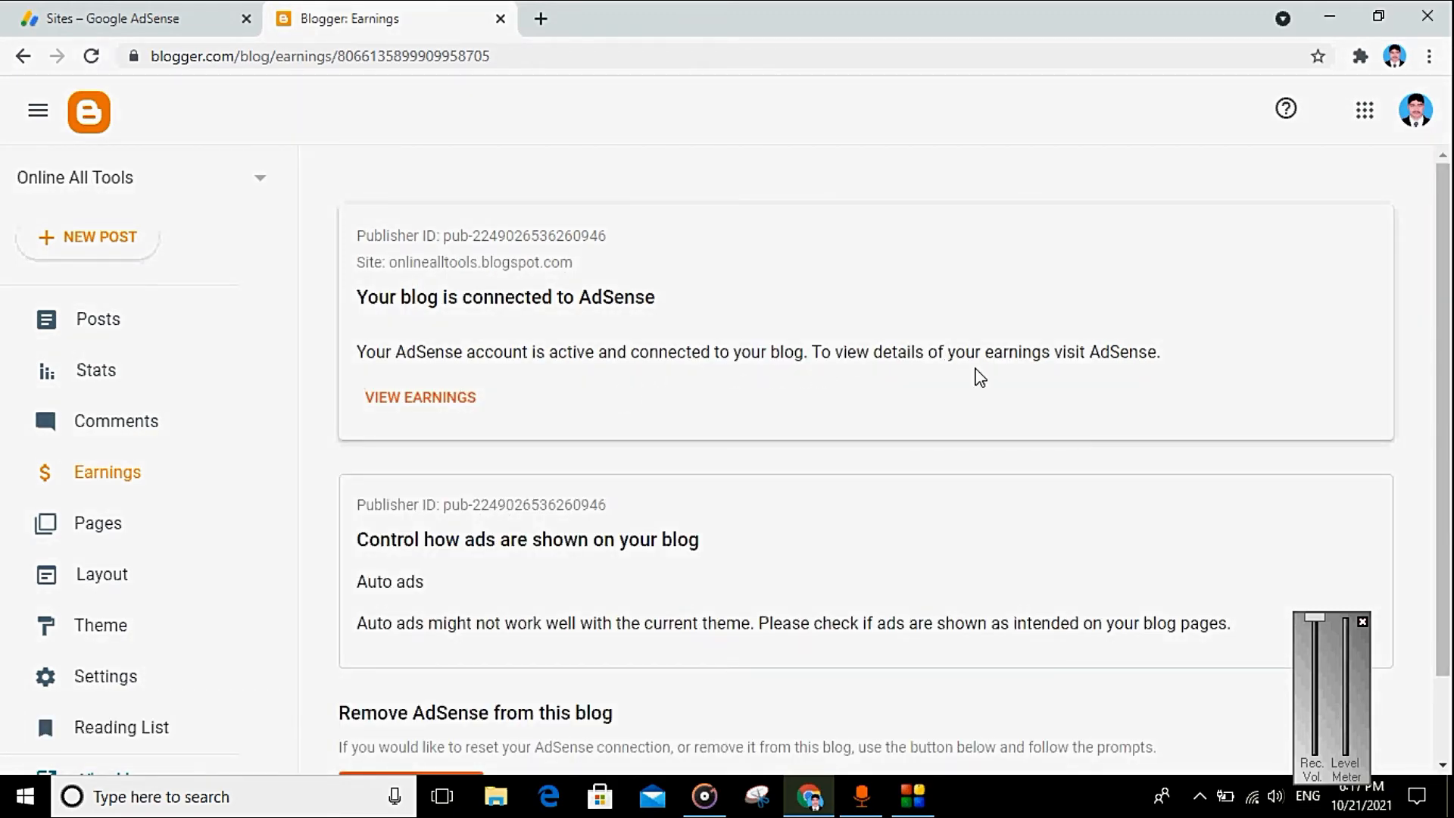
- Examine the connected site address, ad controls and AdSense removal option on the Earnings page
left_click_drag(389, 261, 627, 267)
left_click(625, 261)
scroll(598, 295, "down", 1)
scroll(596, 303, "down", 1)
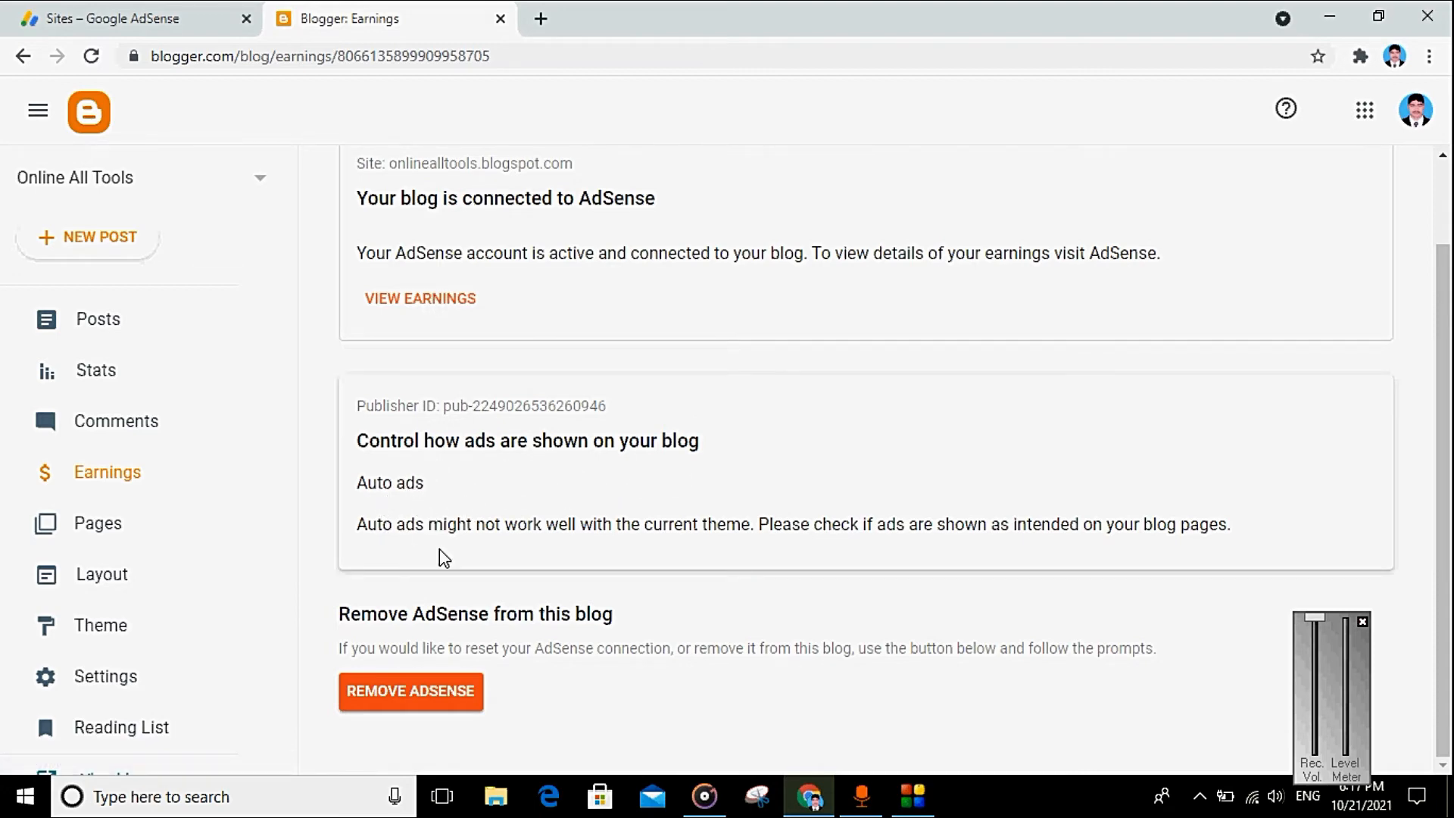
scroll(561, 367, "up", 3)
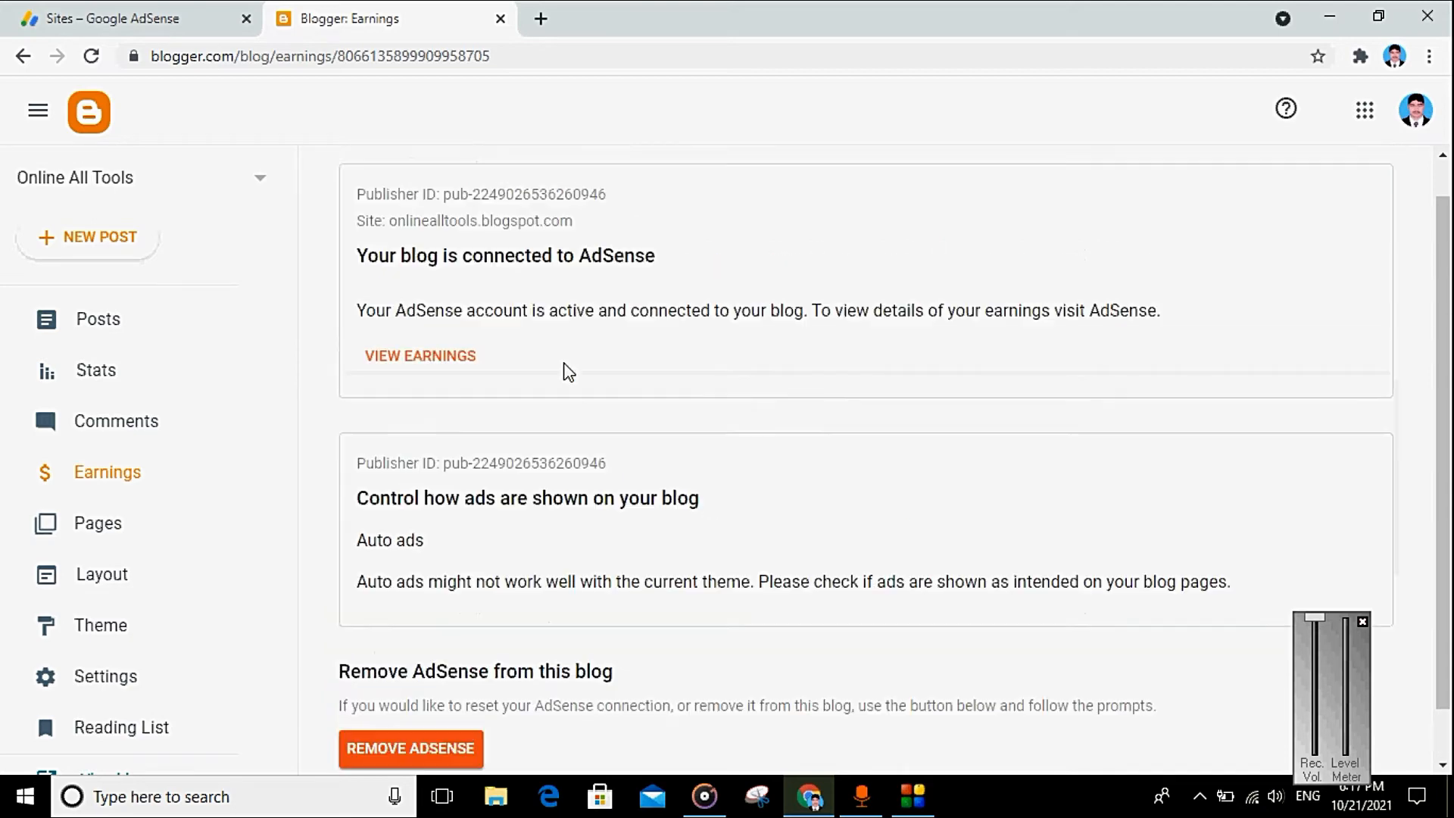
- Copy the ads.txt line from the AdSense Sites page and open the ads.txt guide
left_click(189, 15)
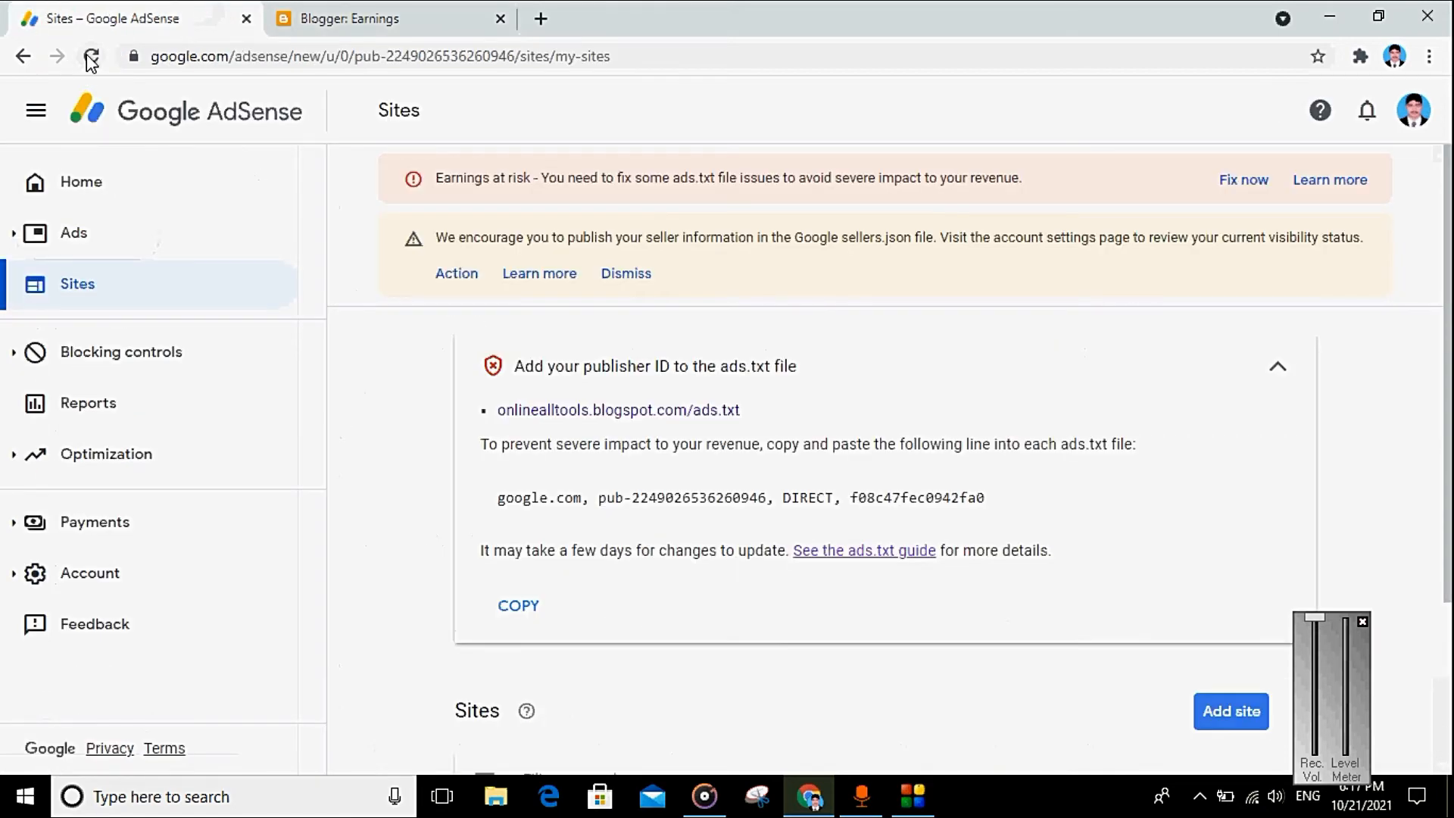
left_click(528, 603)
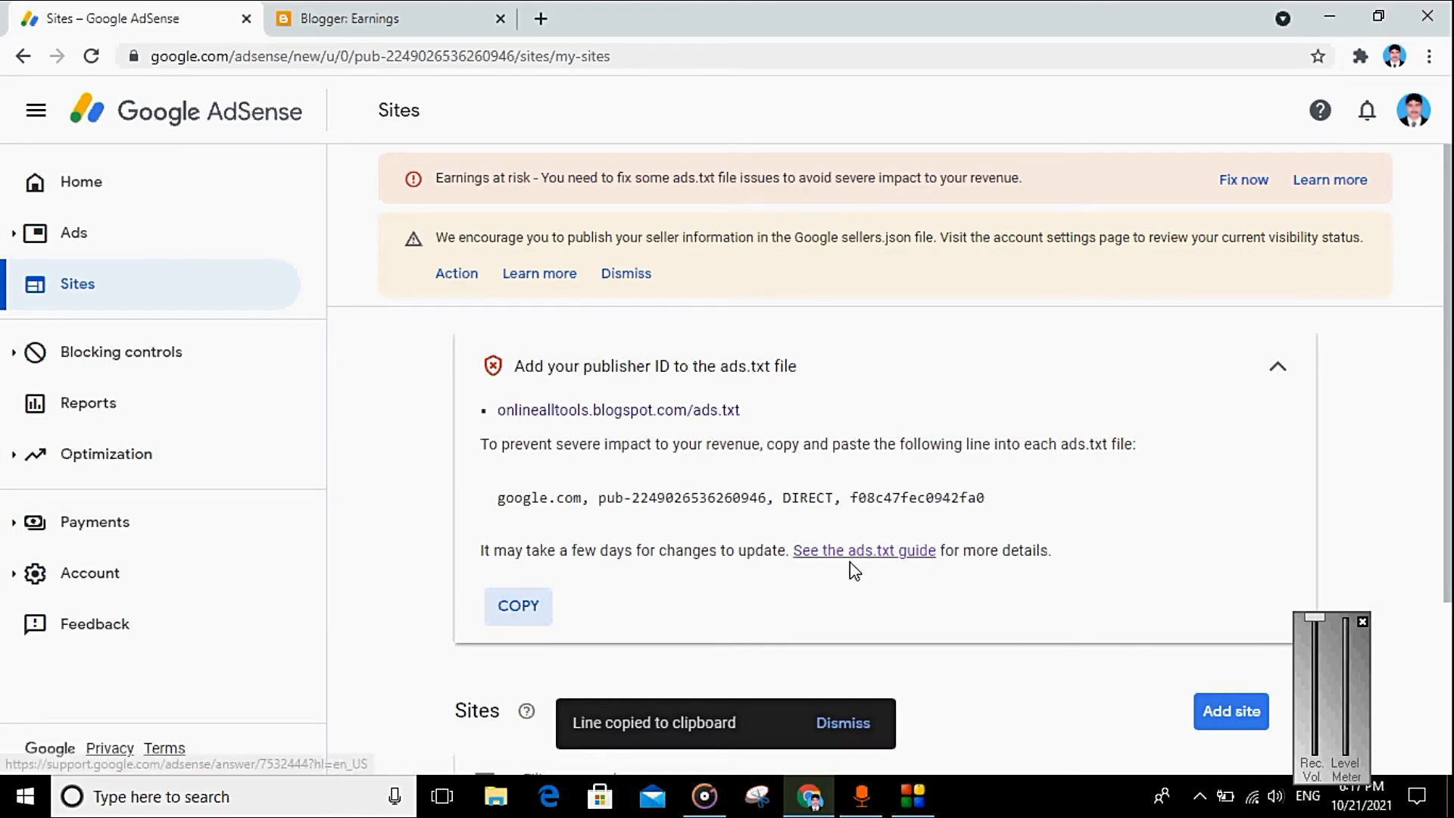
left_click(870, 553)
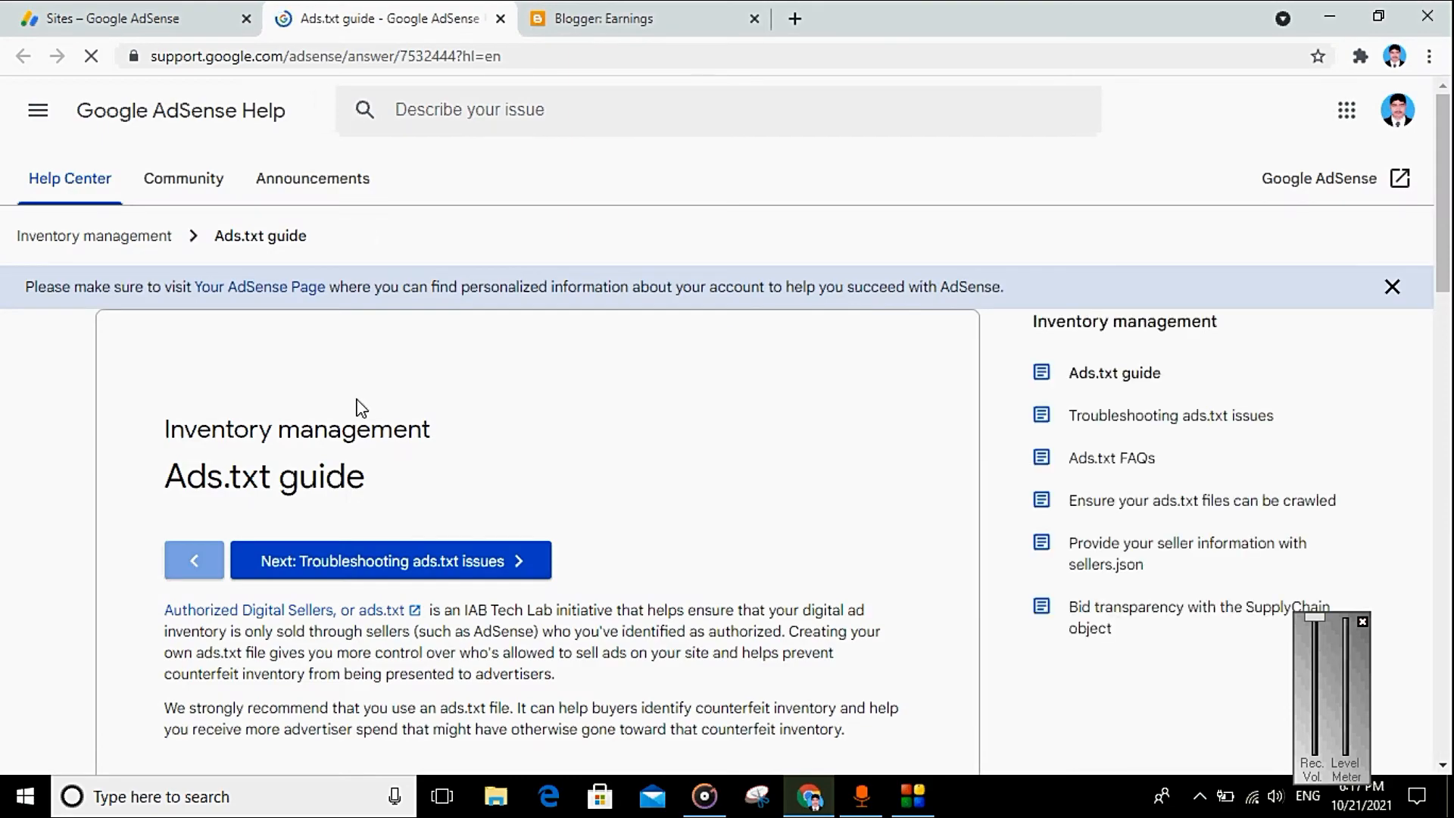
- Close the ads.txt guide, reload the AdSense Sites page and check the approval status of onlinealltools.blogspot.com
scroll(362, 409, "down", 15)
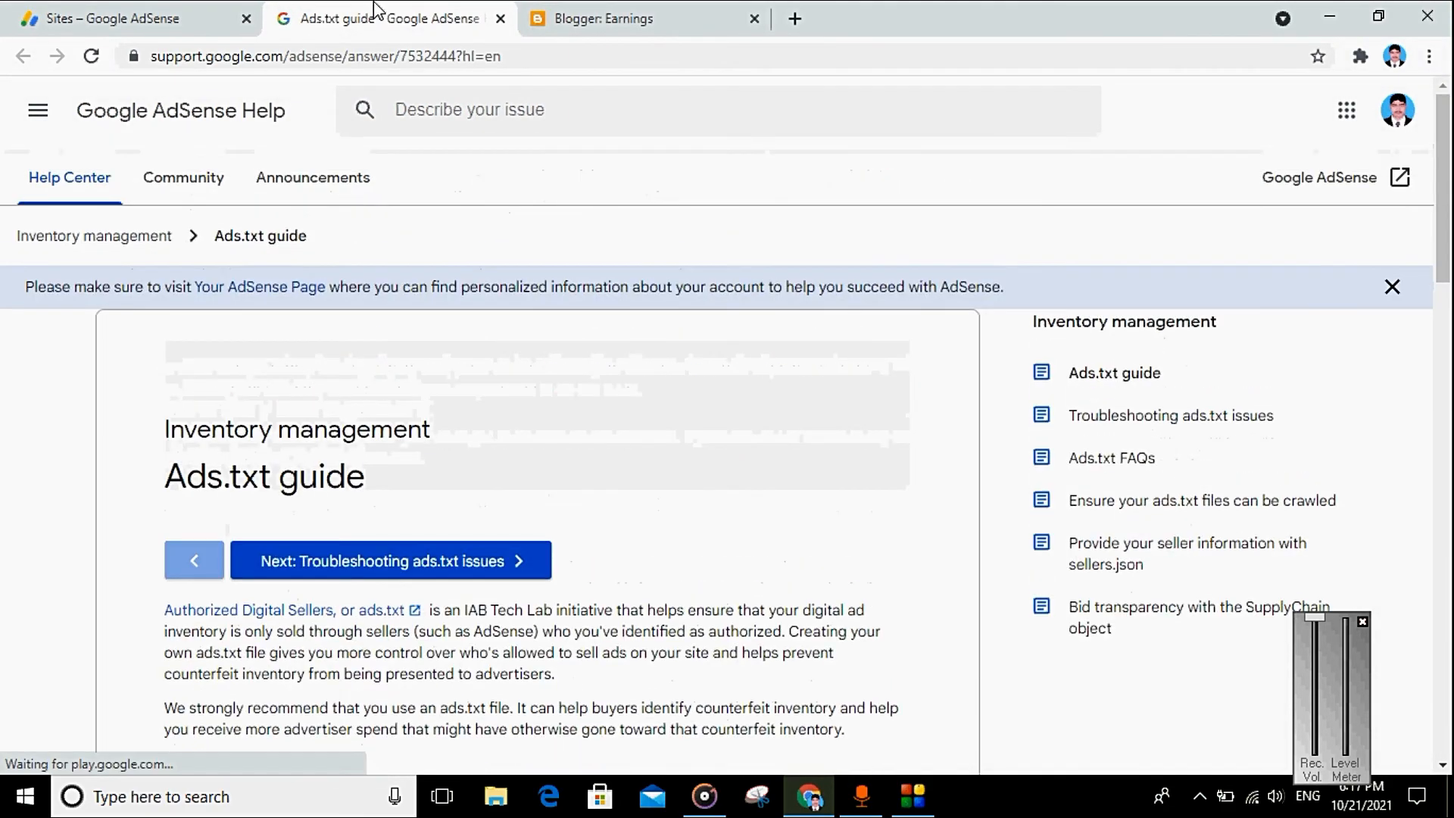
left_click(499, 17)
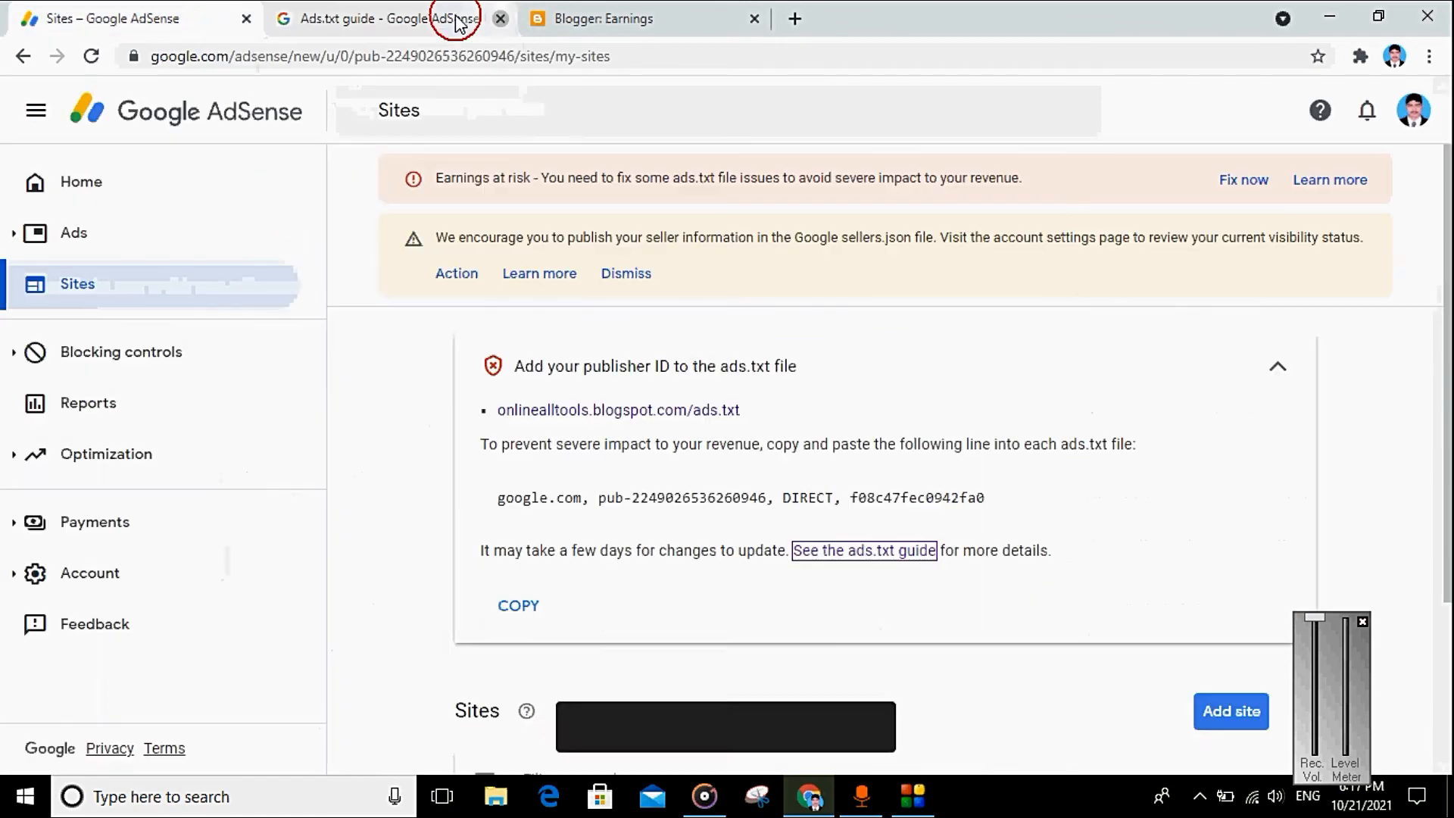
left_click(90, 59)
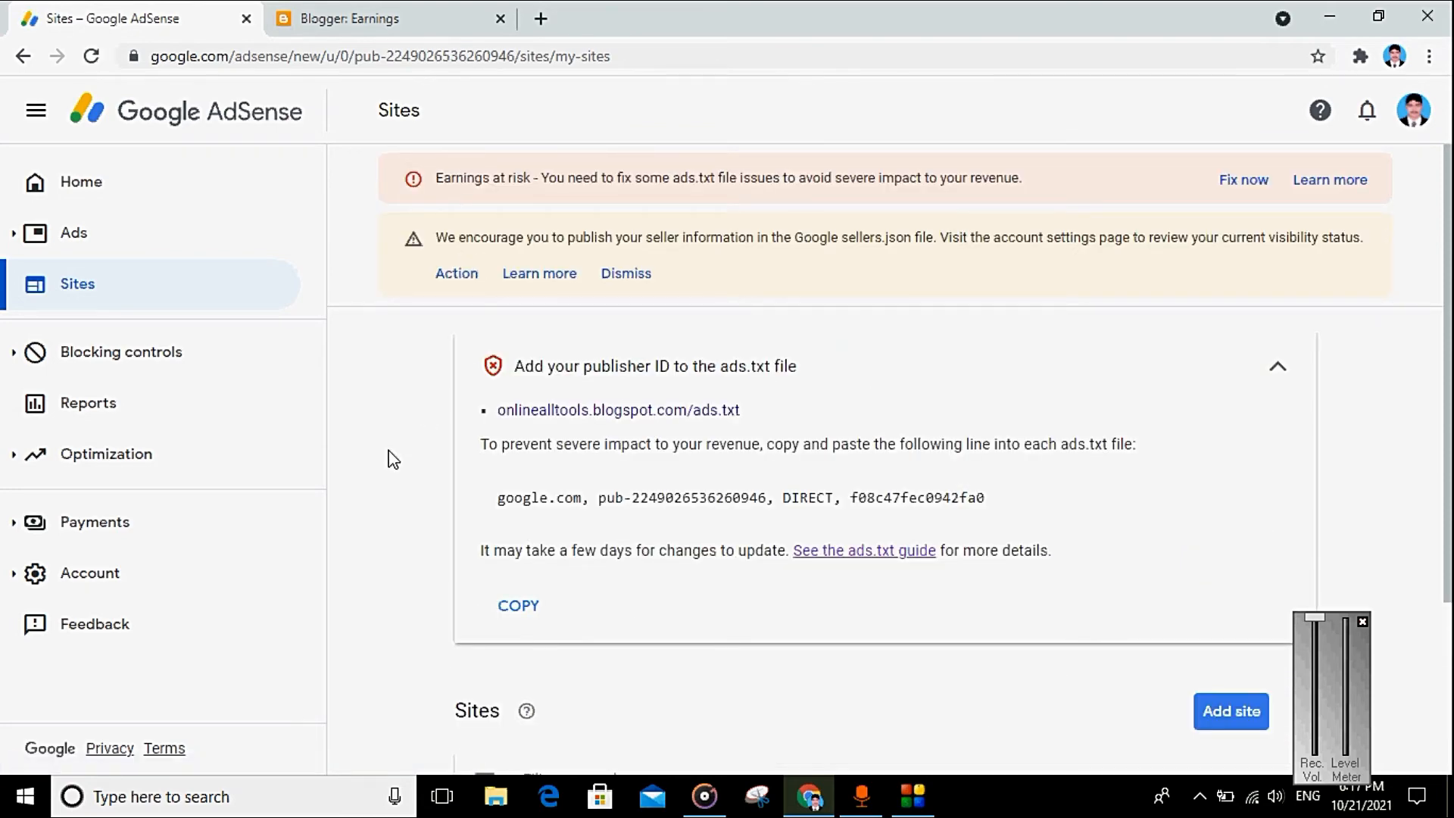
scroll(430, 451, "down", 3)
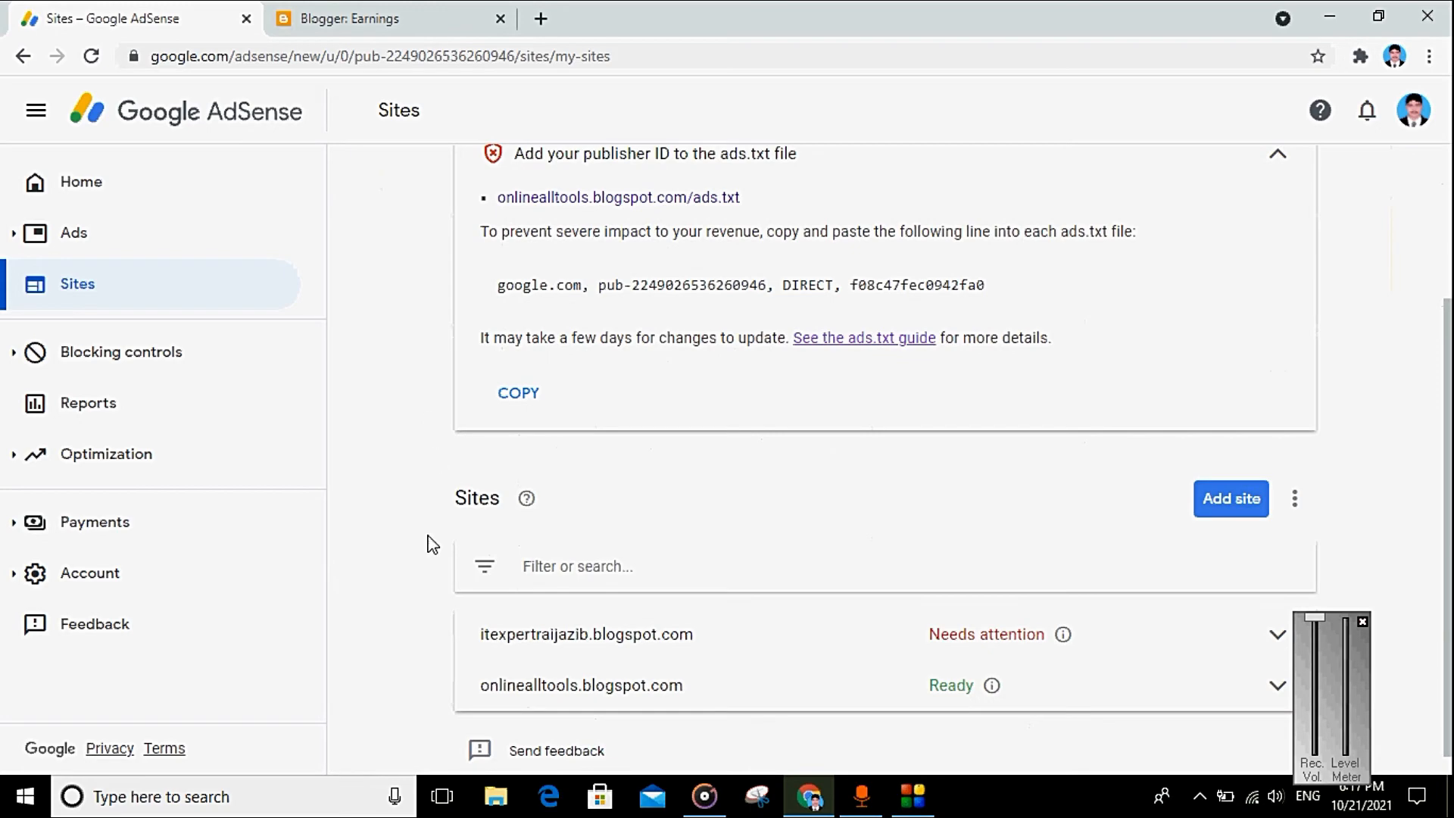
left_click_drag(919, 691, 1042, 688)
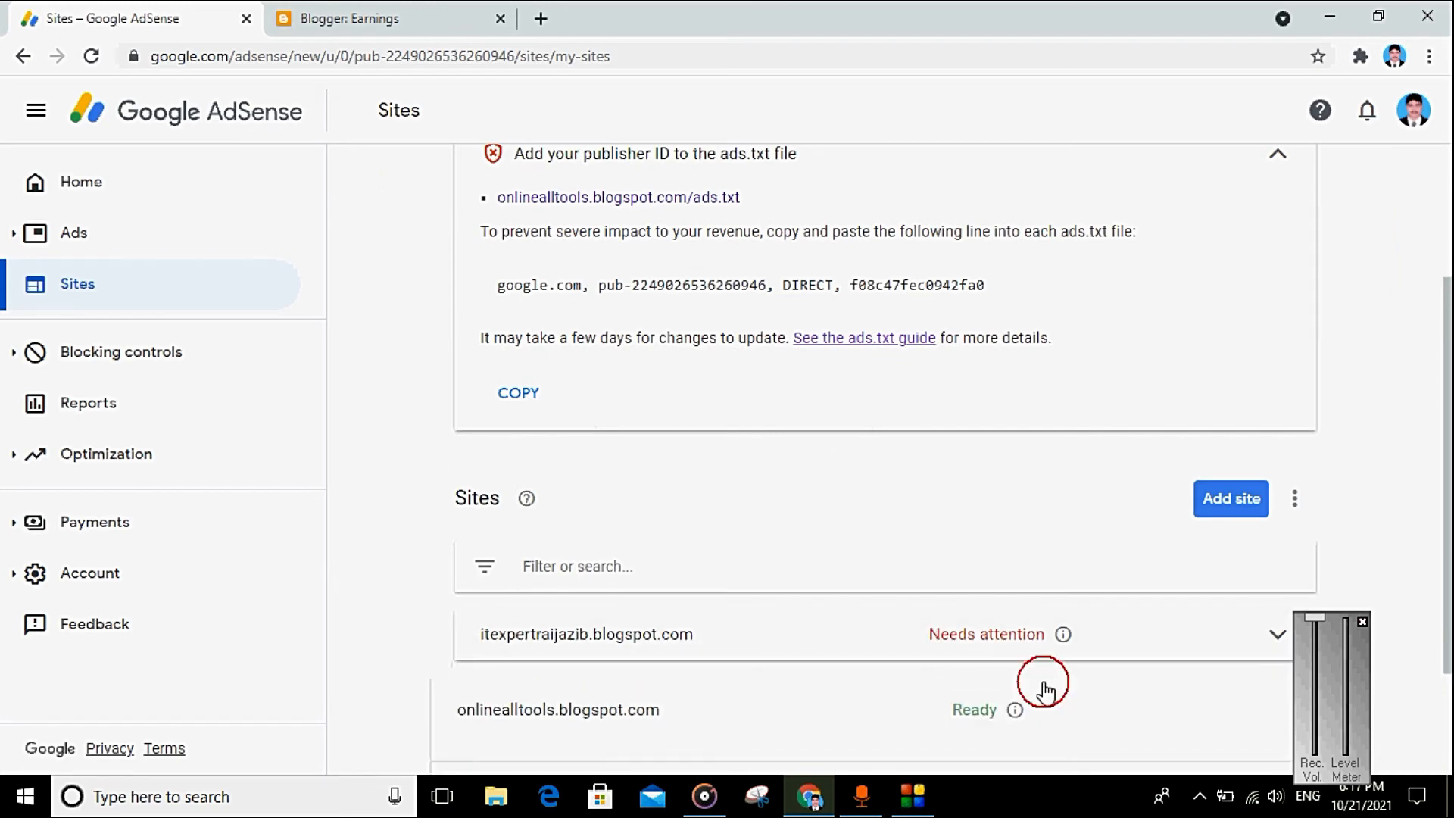
- Switch to Blogger and open the settings of the Online All Tools blog
left_click(375, 17)
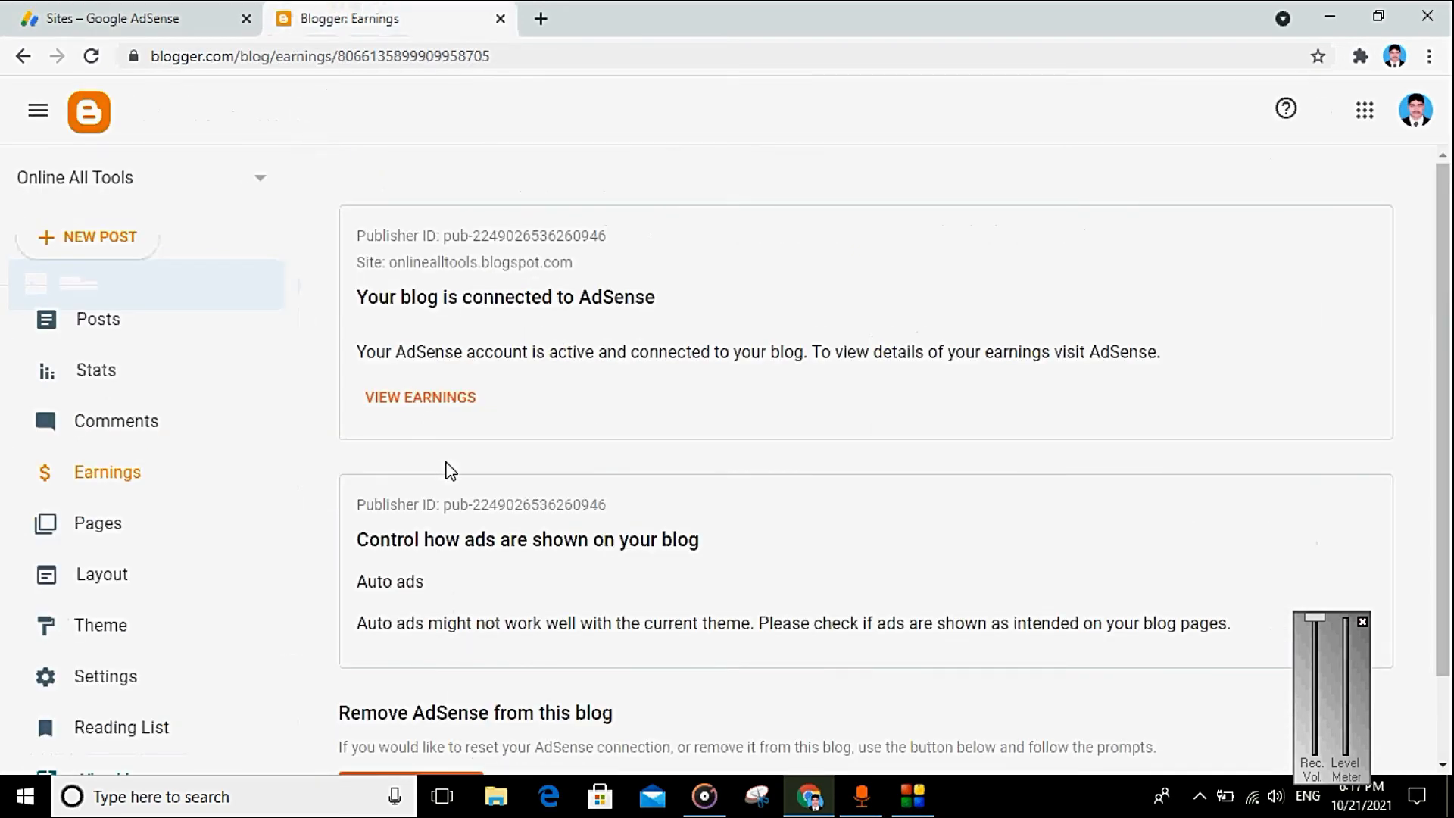
scroll(445, 471, "down", 1)
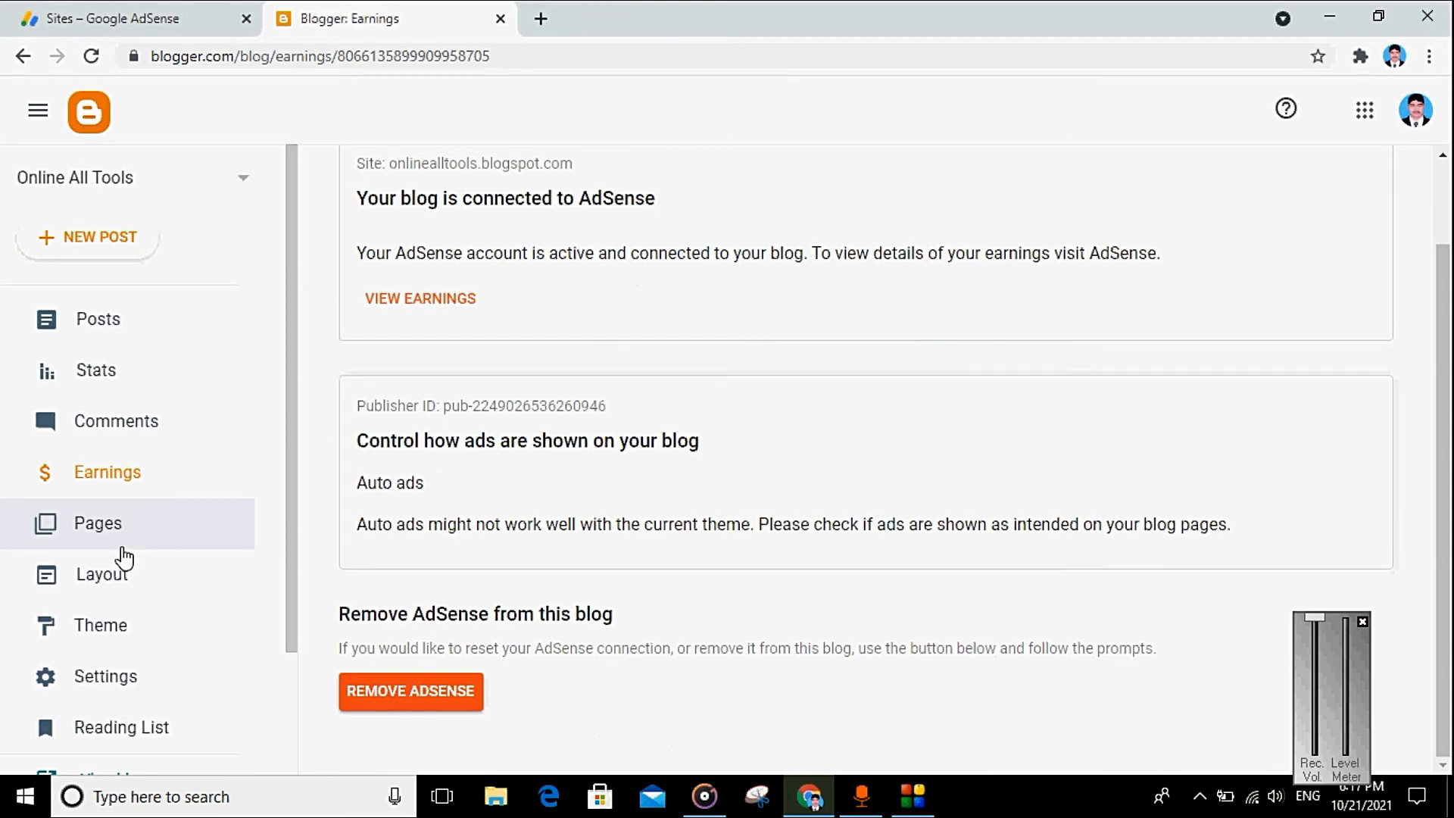
scroll(137, 464, "down", 2)
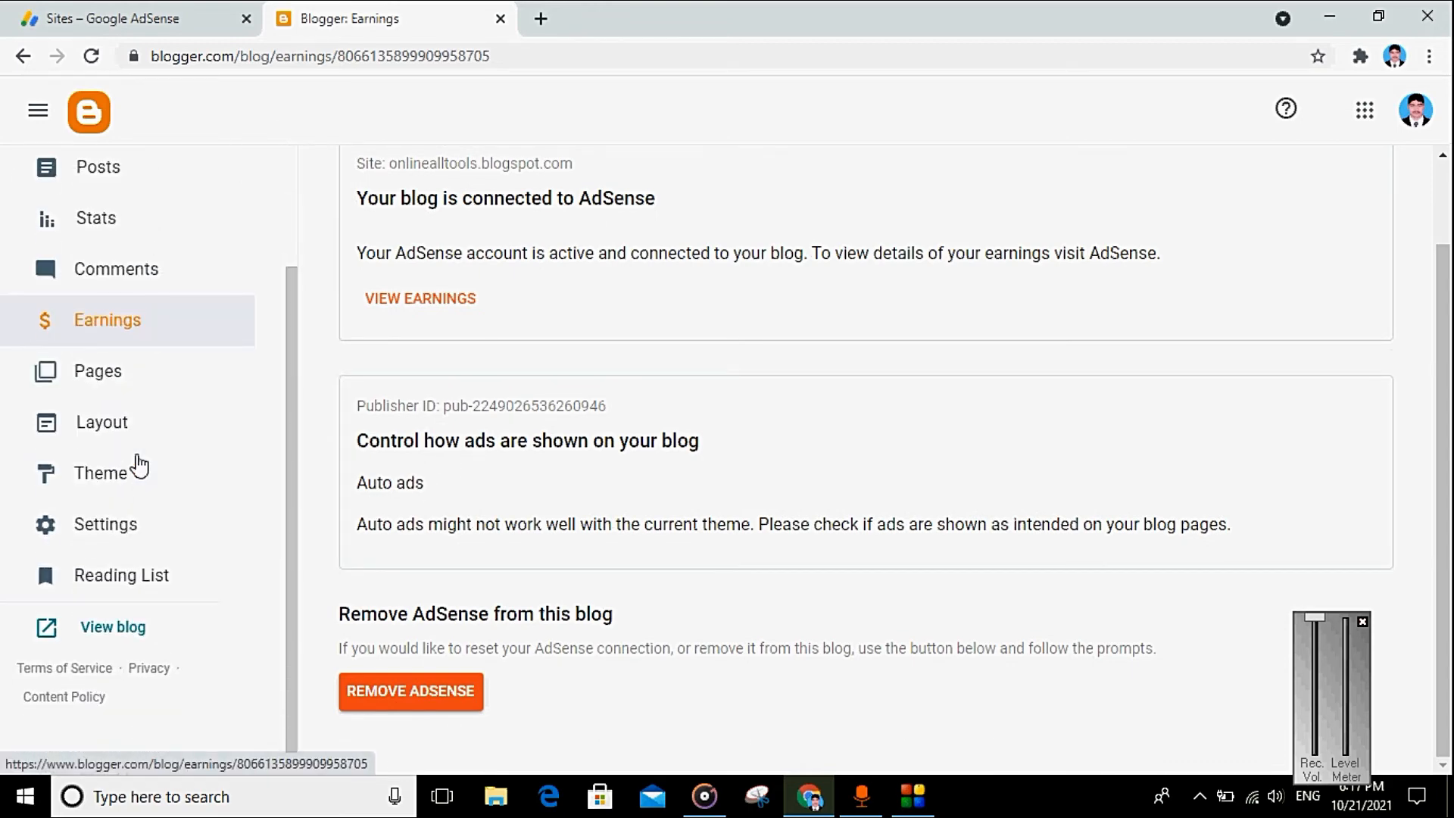
left_click(104, 527)
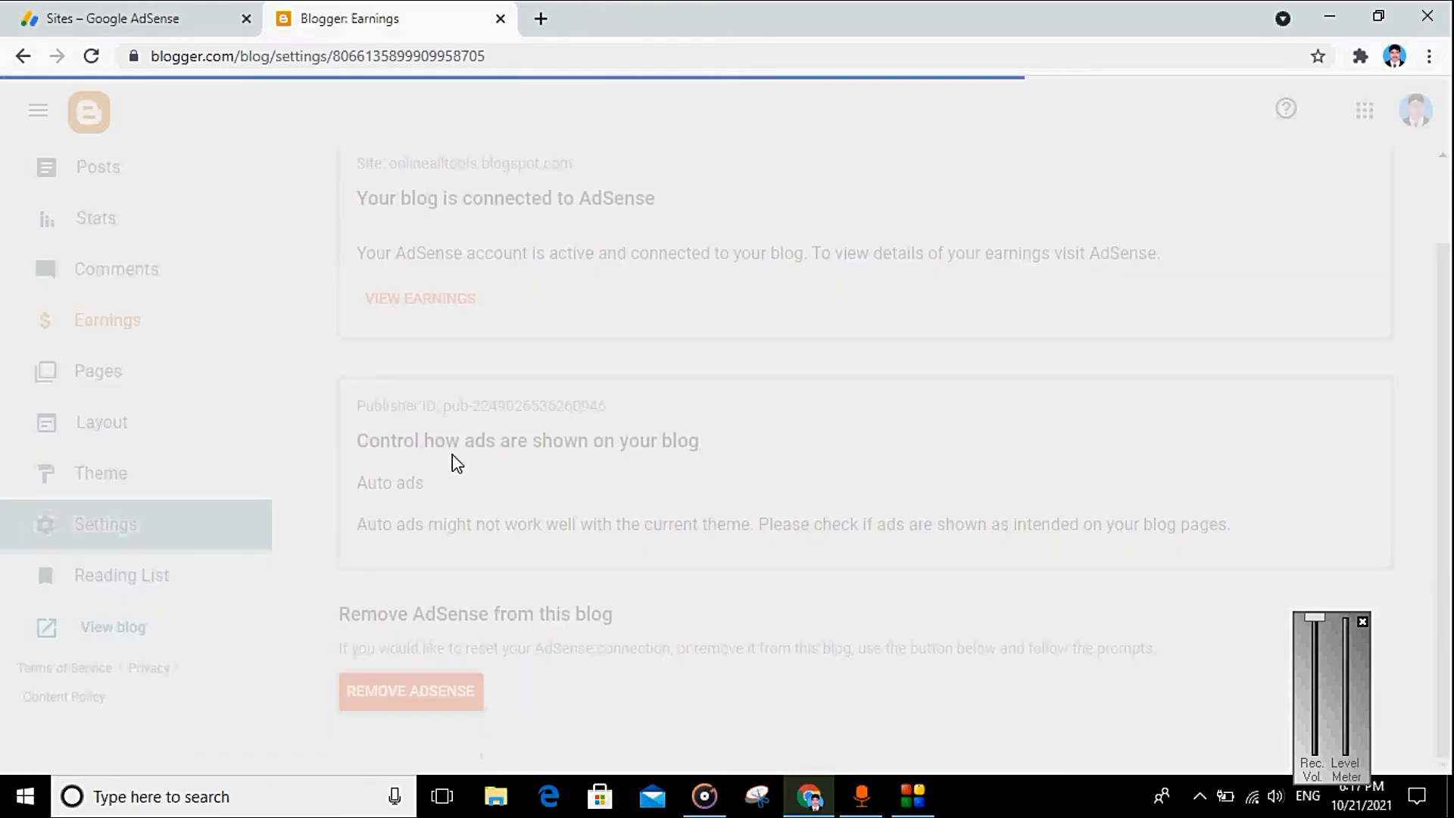
- Enable custom ads.txt in the Monetization section of the blog settings
scroll(523, 439, "down", 6)
scroll(805, 614, "down", 20)
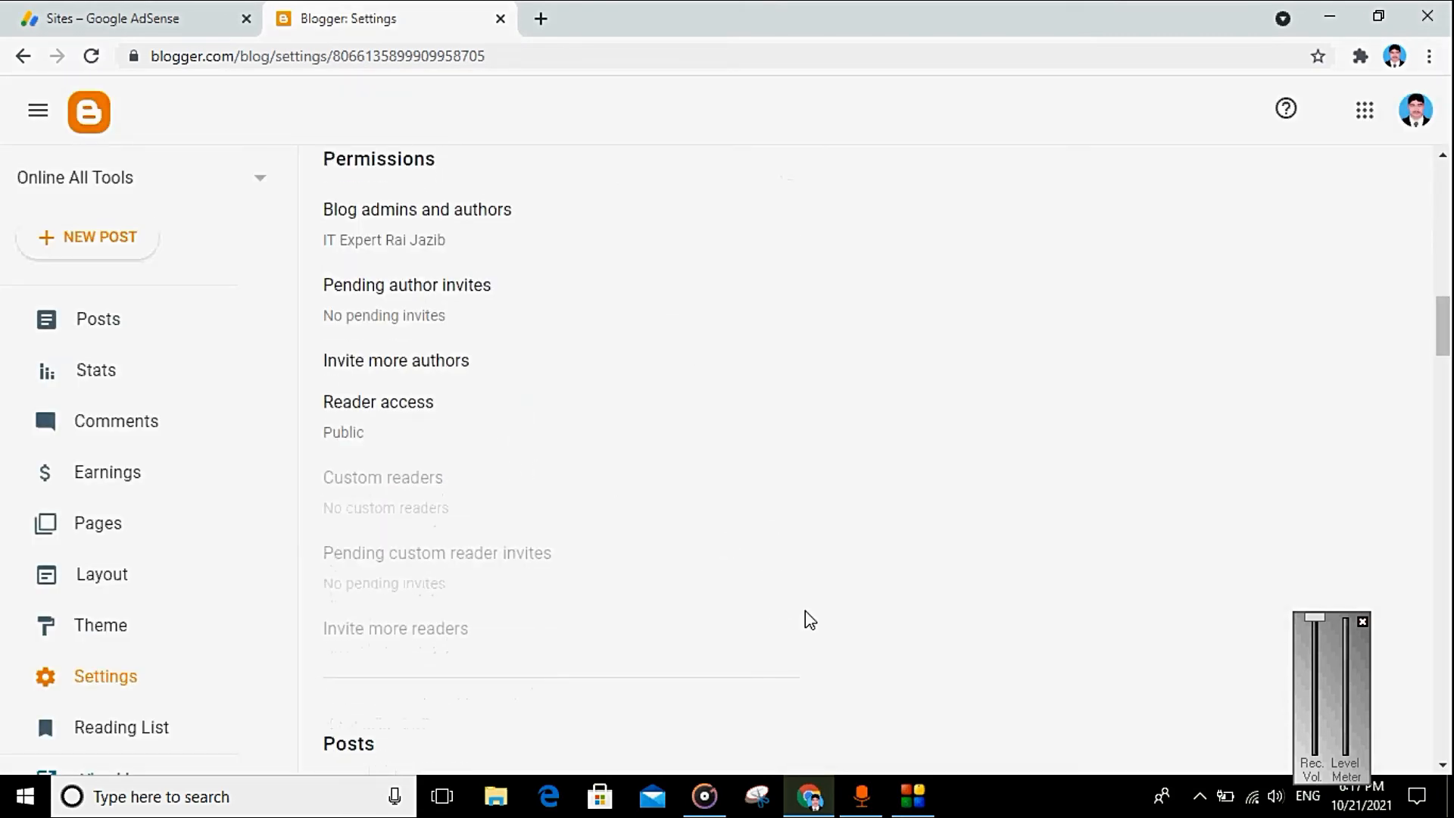
scroll(792, 584, "down", 7)
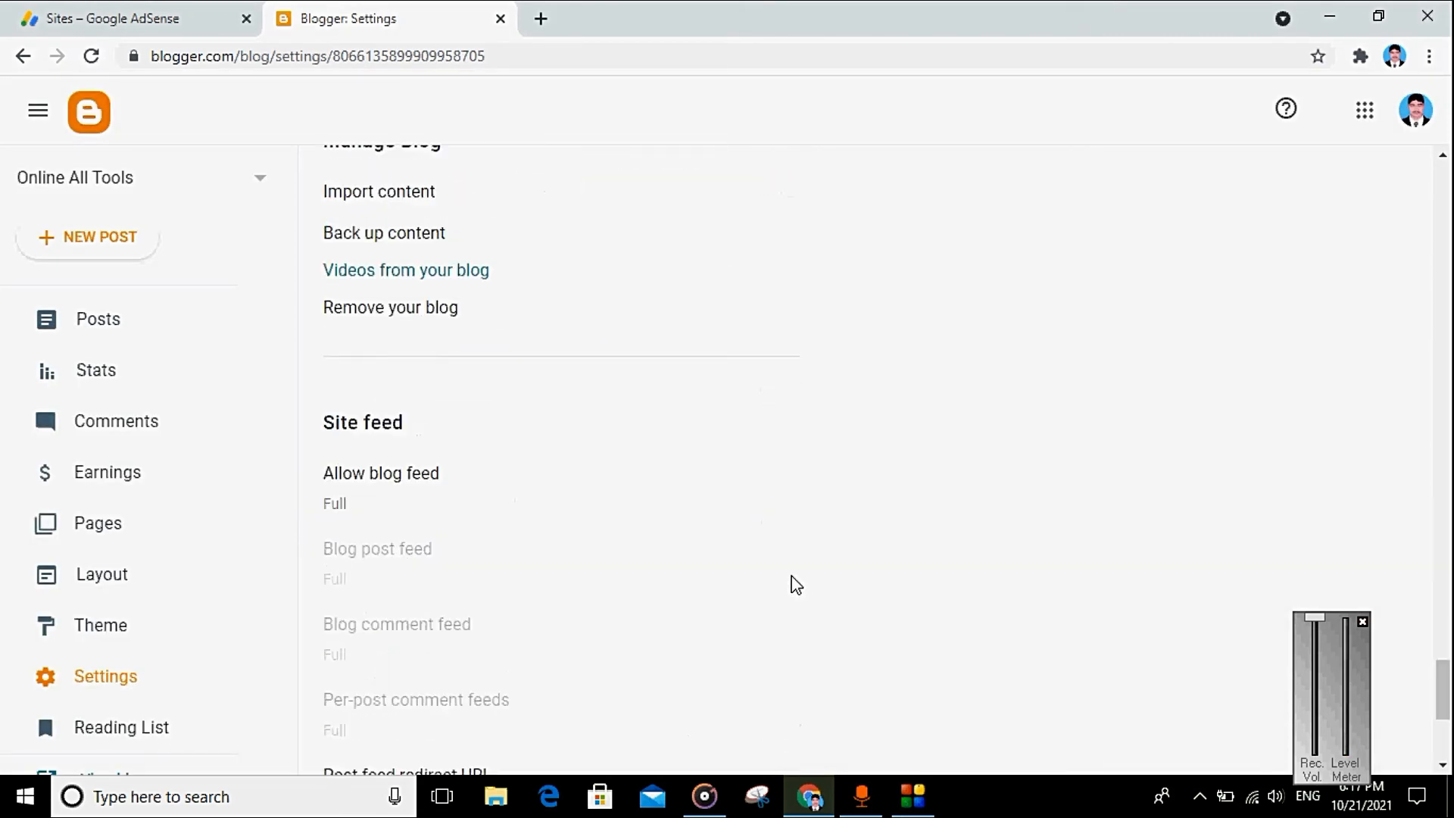
scroll(788, 581, "up", 6)
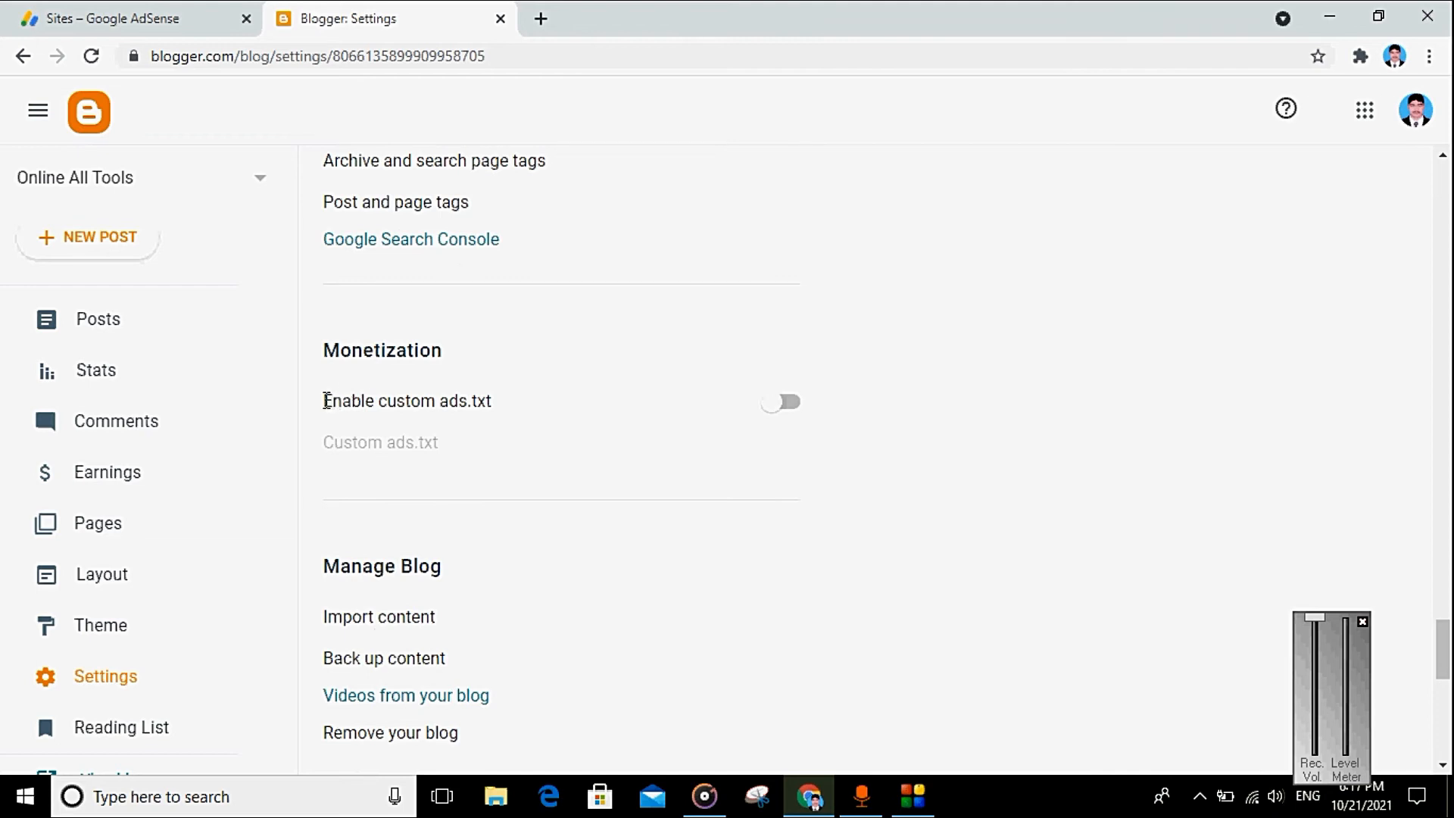
left_click_drag(327, 400, 497, 402)
left_click(501, 407)
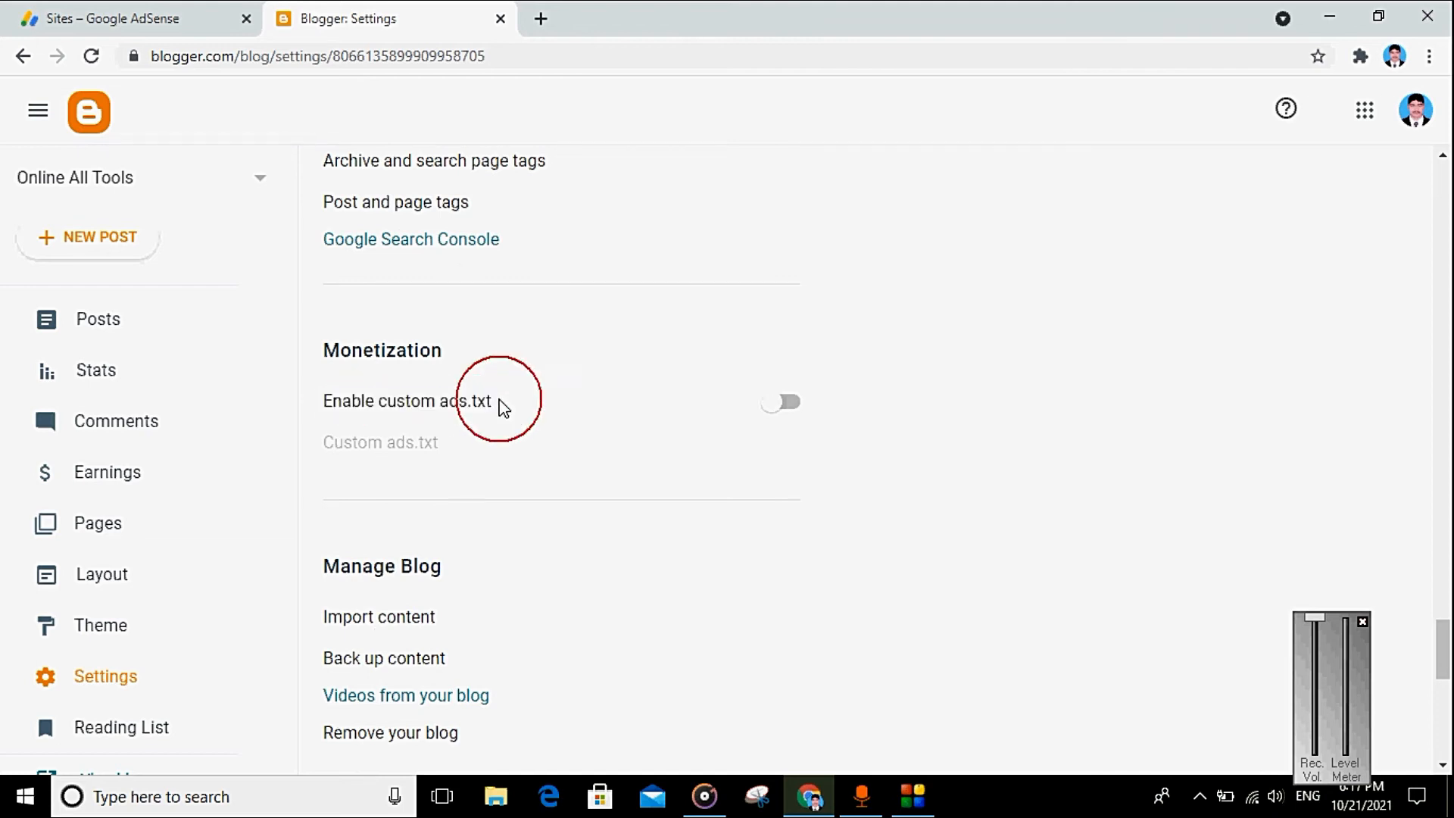
double_click(448, 401)
left_click(510, 409)
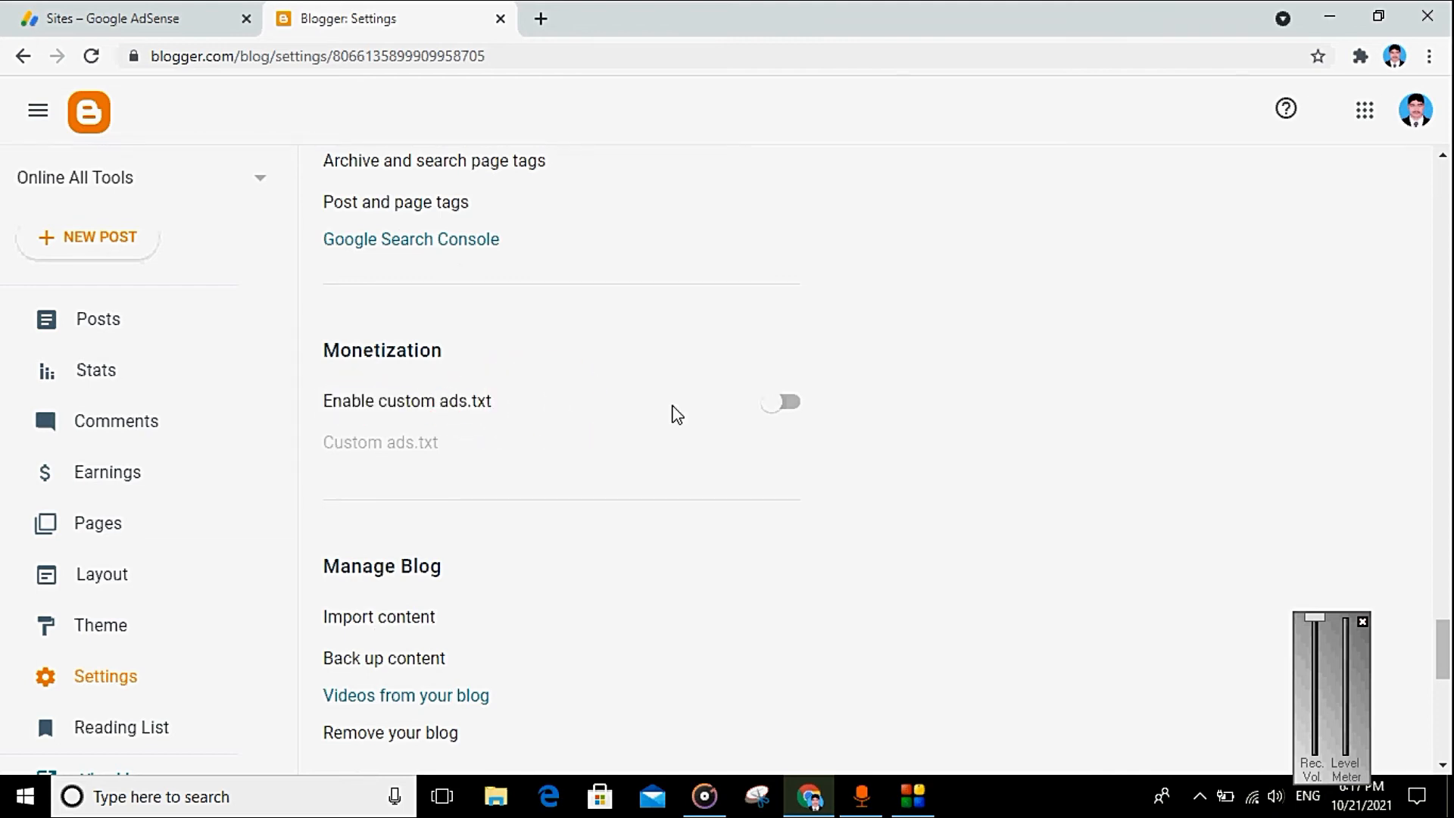
left_click(794, 406)
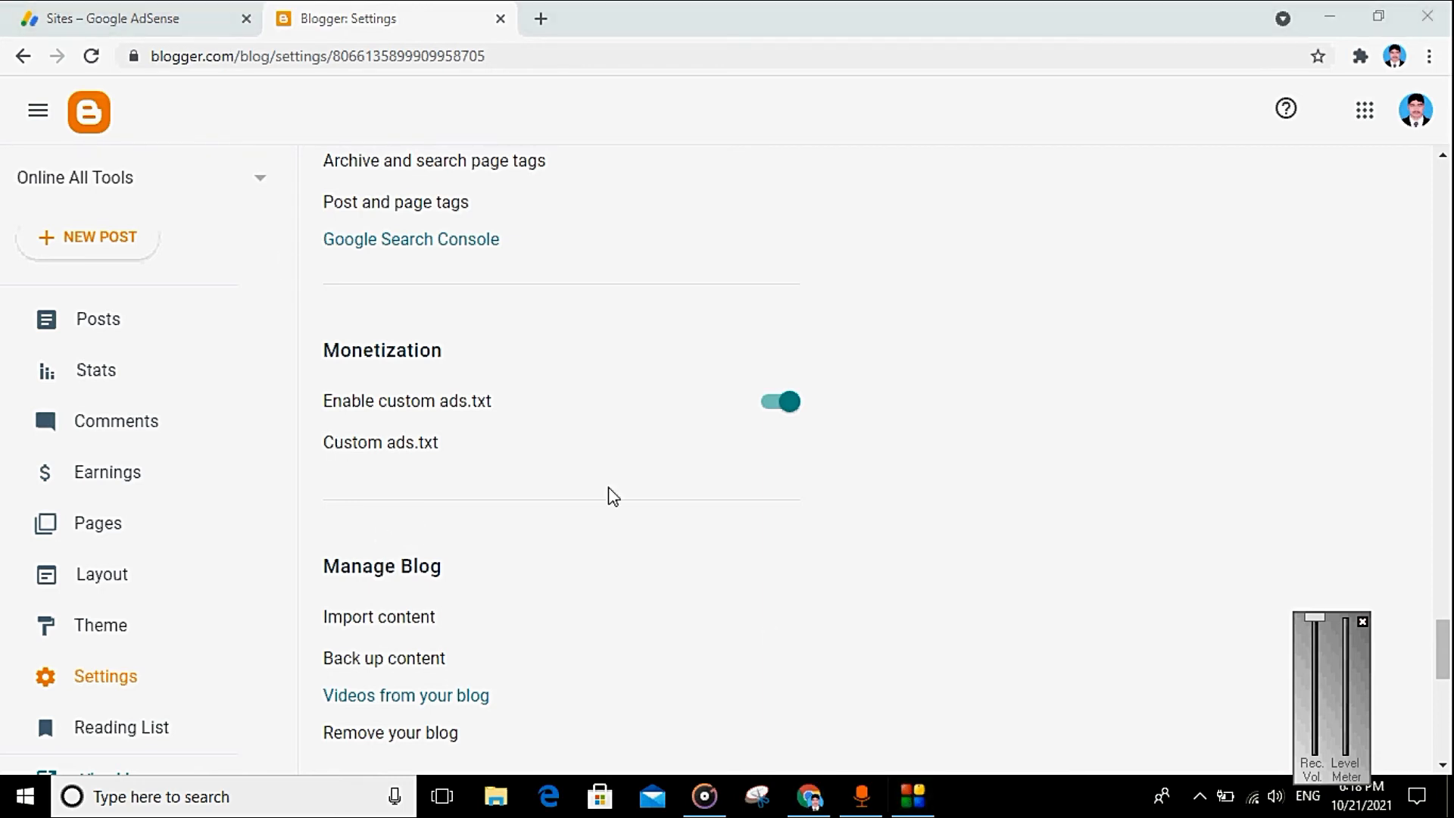
- Paste the copied AdSense publisher line as the blog's custom ads.txt content and save it
left_click(383, 433)
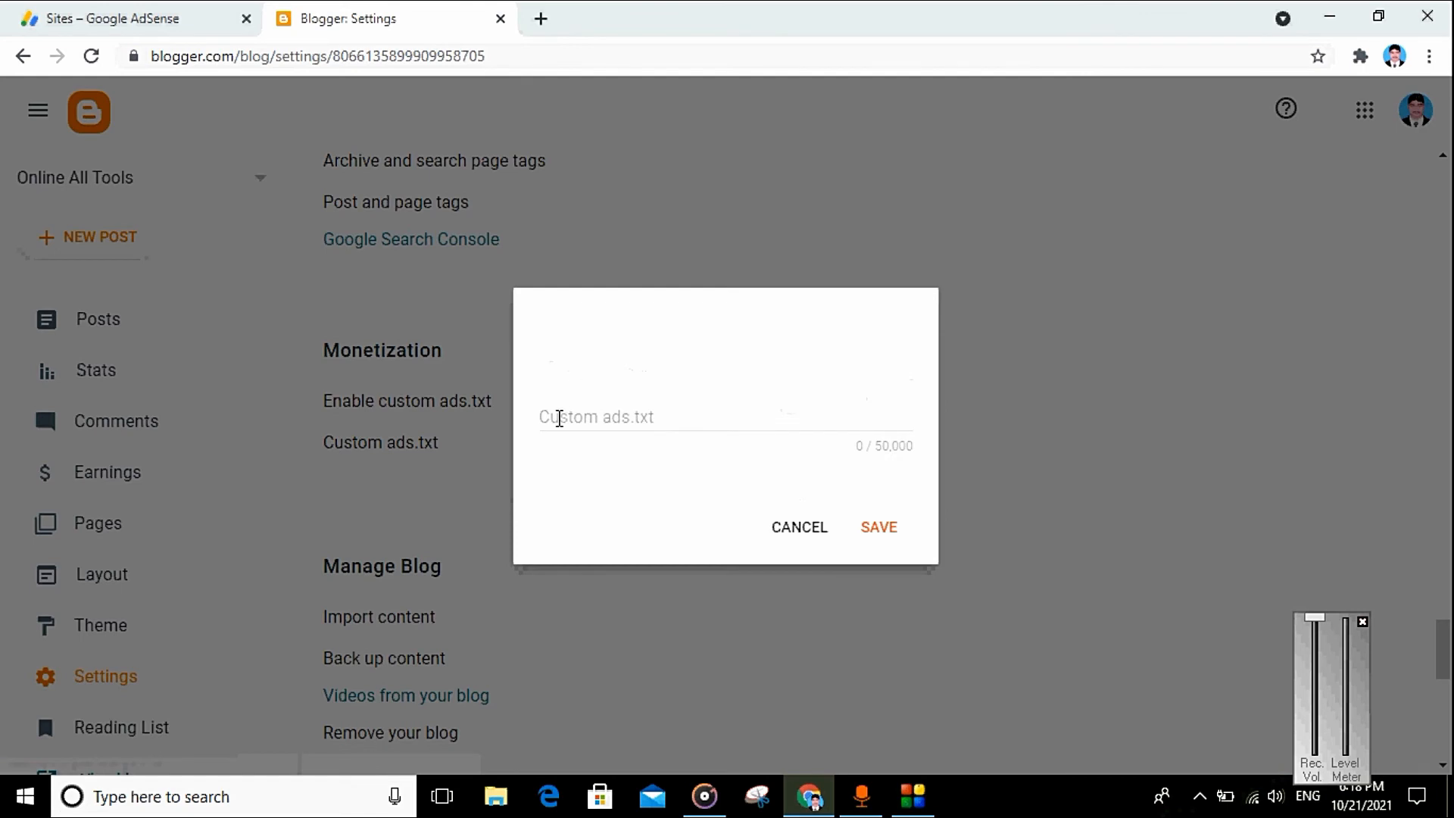
left_click(558, 418)
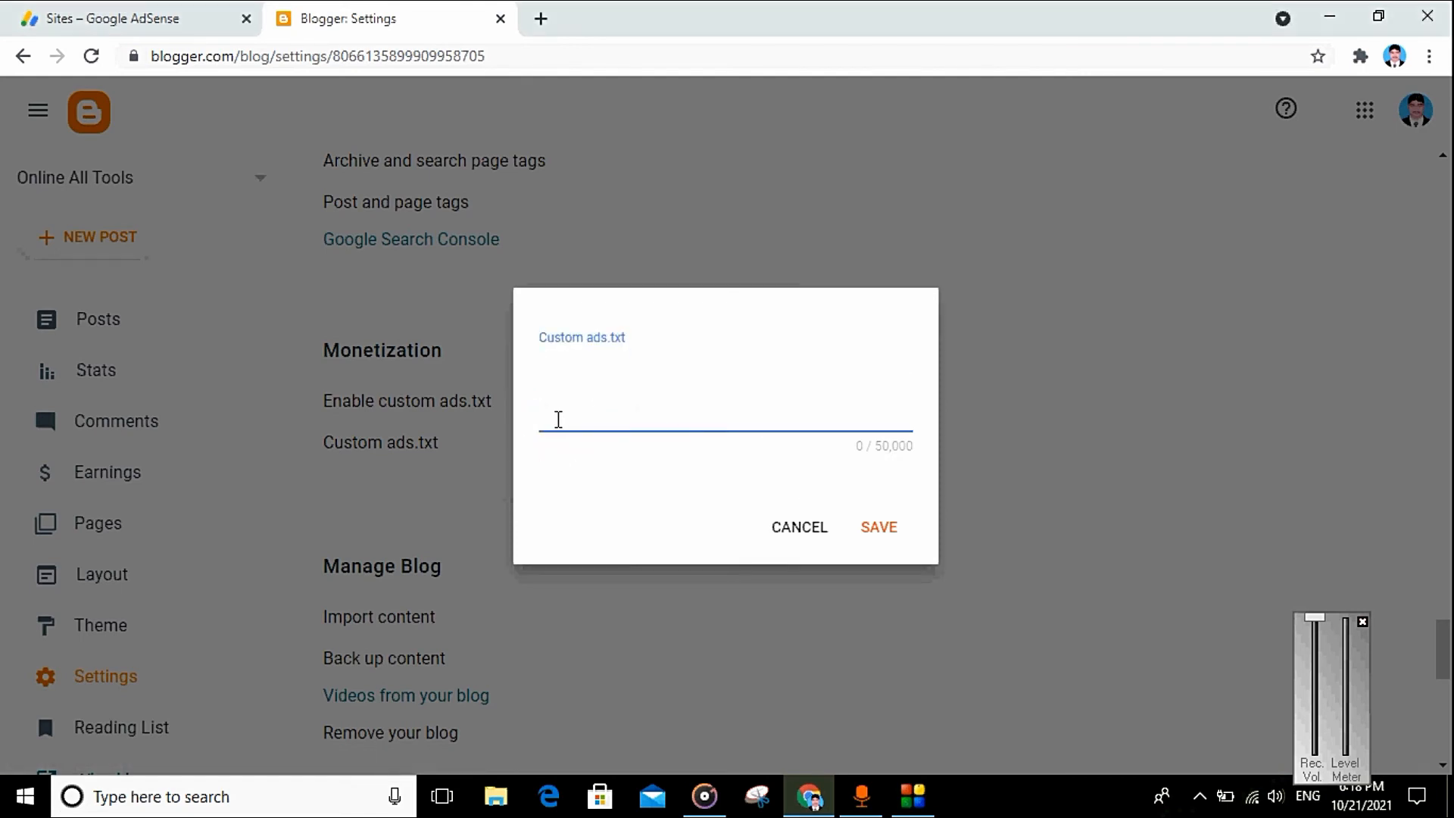
key("ctrl+v")
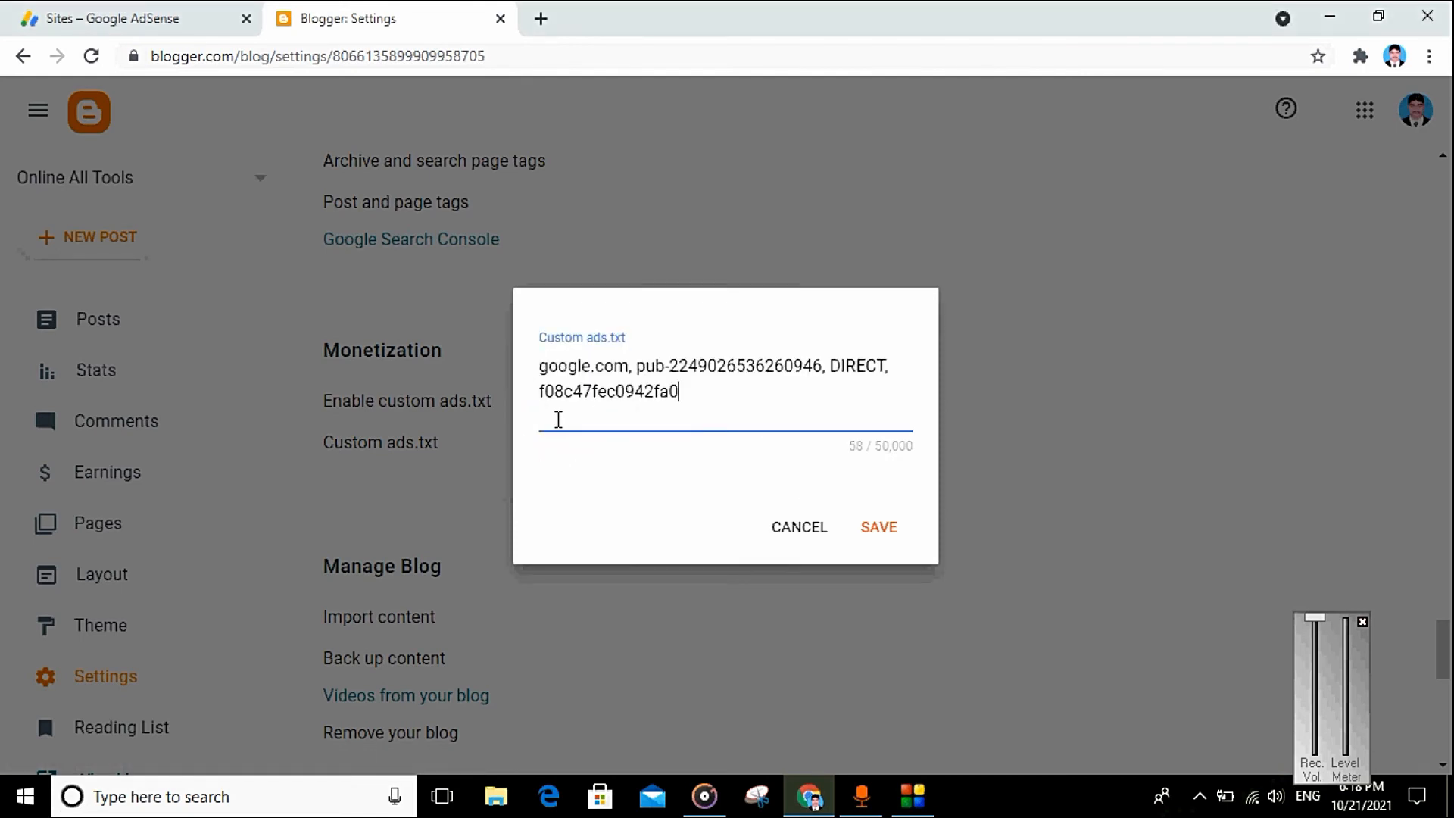
left_click(880, 528)
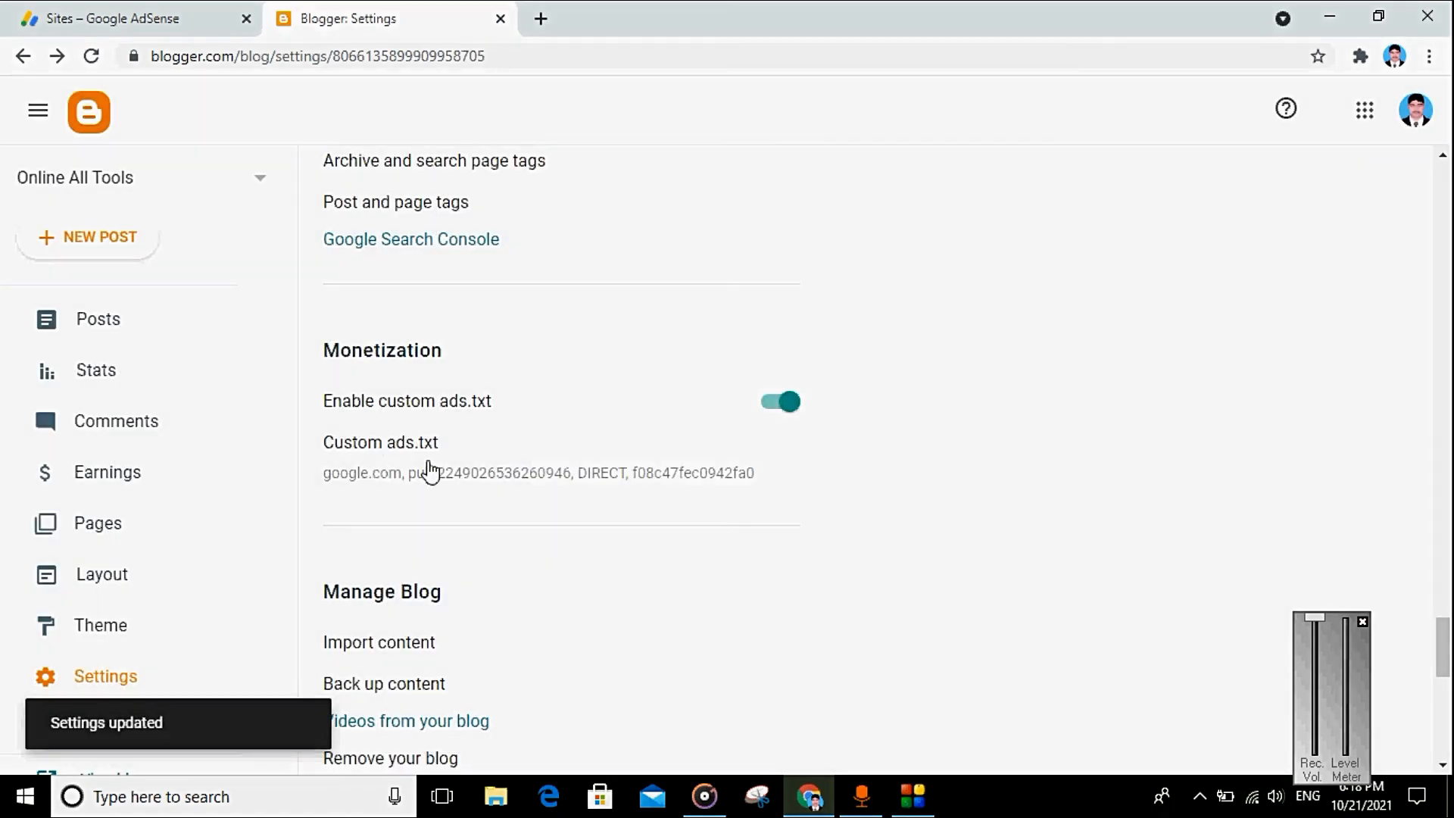
- Reload the AdSense Sites page and recheck the ads.txt warning and site list
left_click(171, 15)
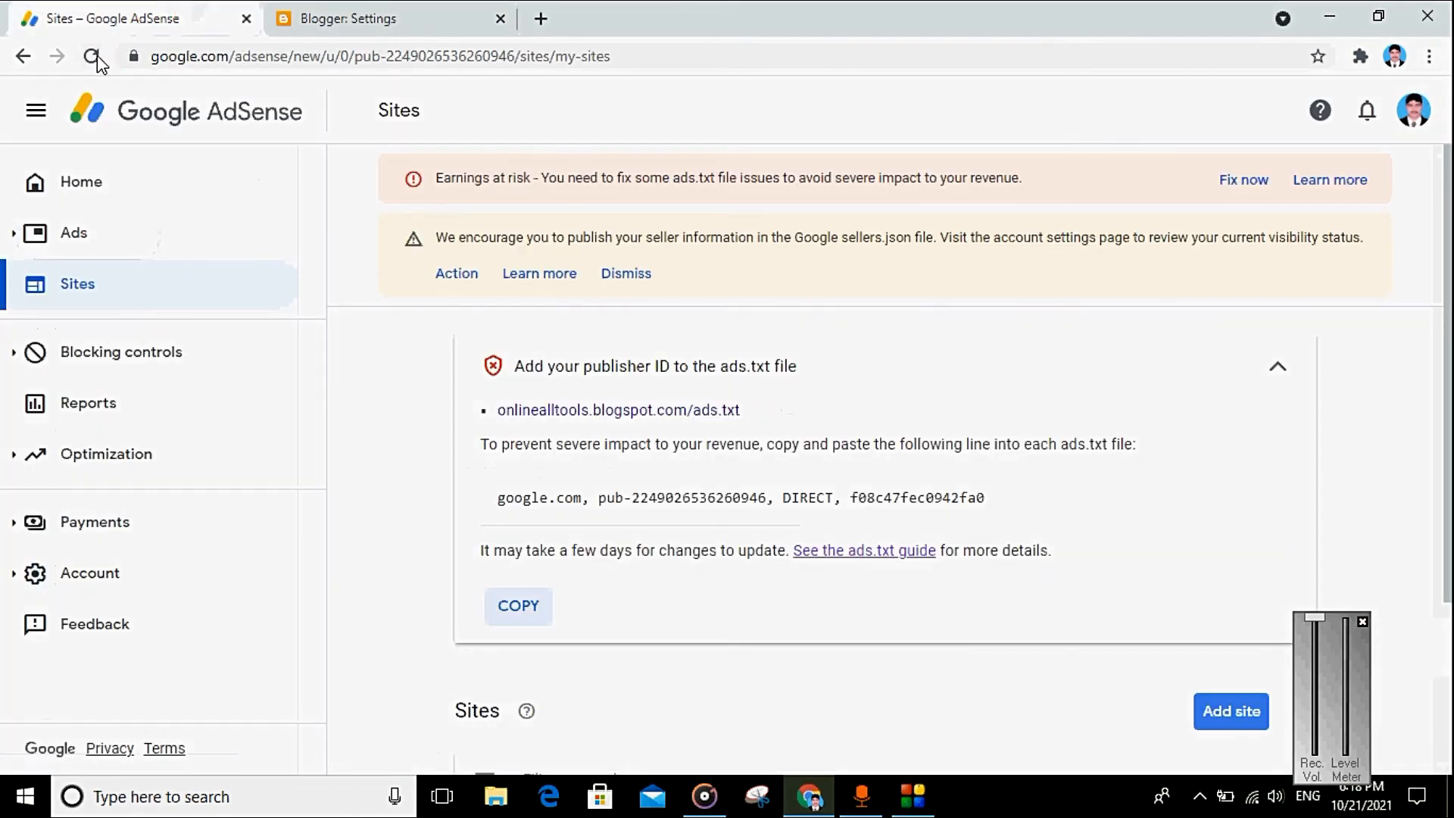
left_click(95, 56)
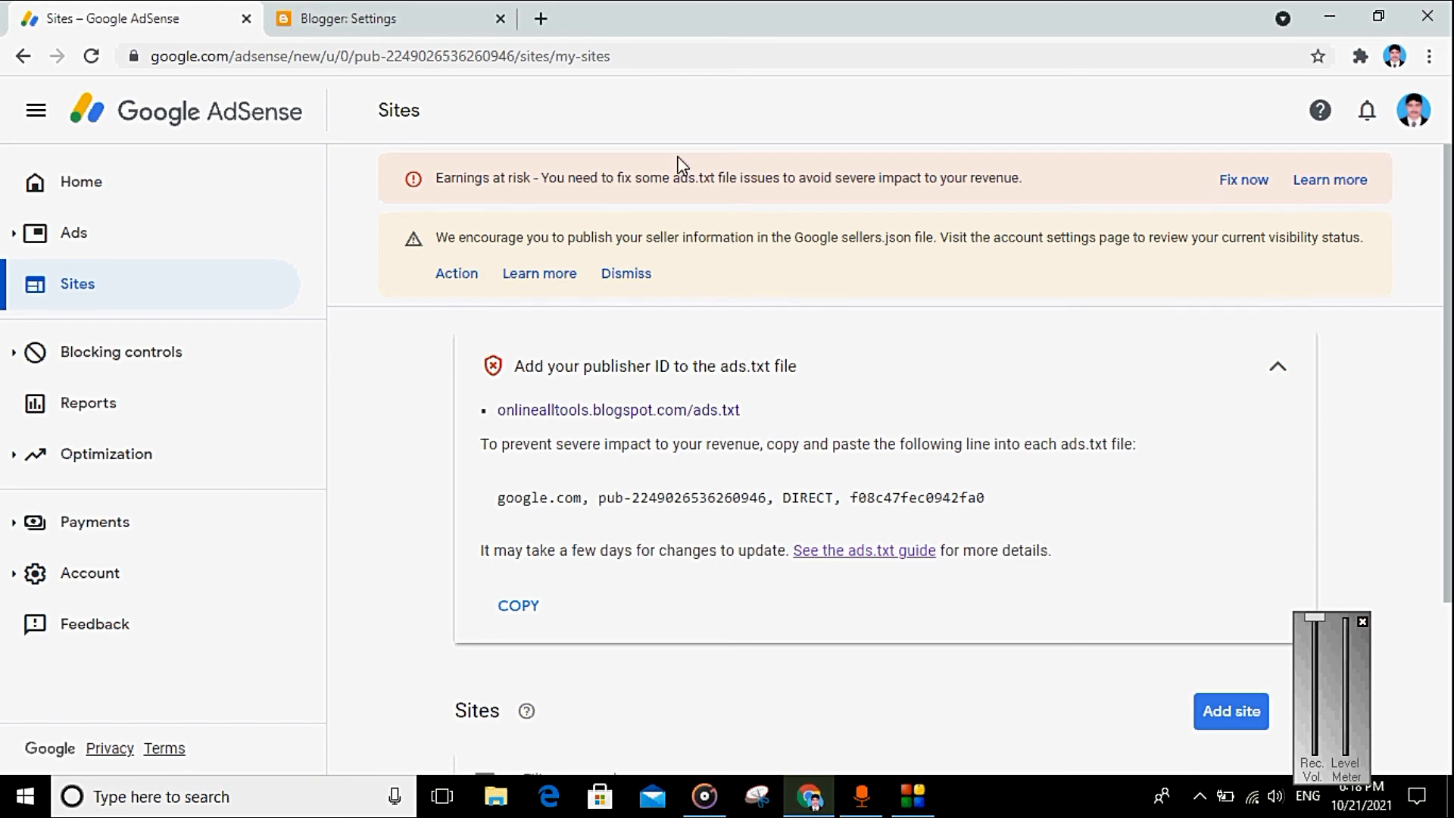
scroll(465, 421, "down", 3)
- Return to the Blogger settings and review the saved custom ads.txt entry under Monetization
left_click(366, 16)
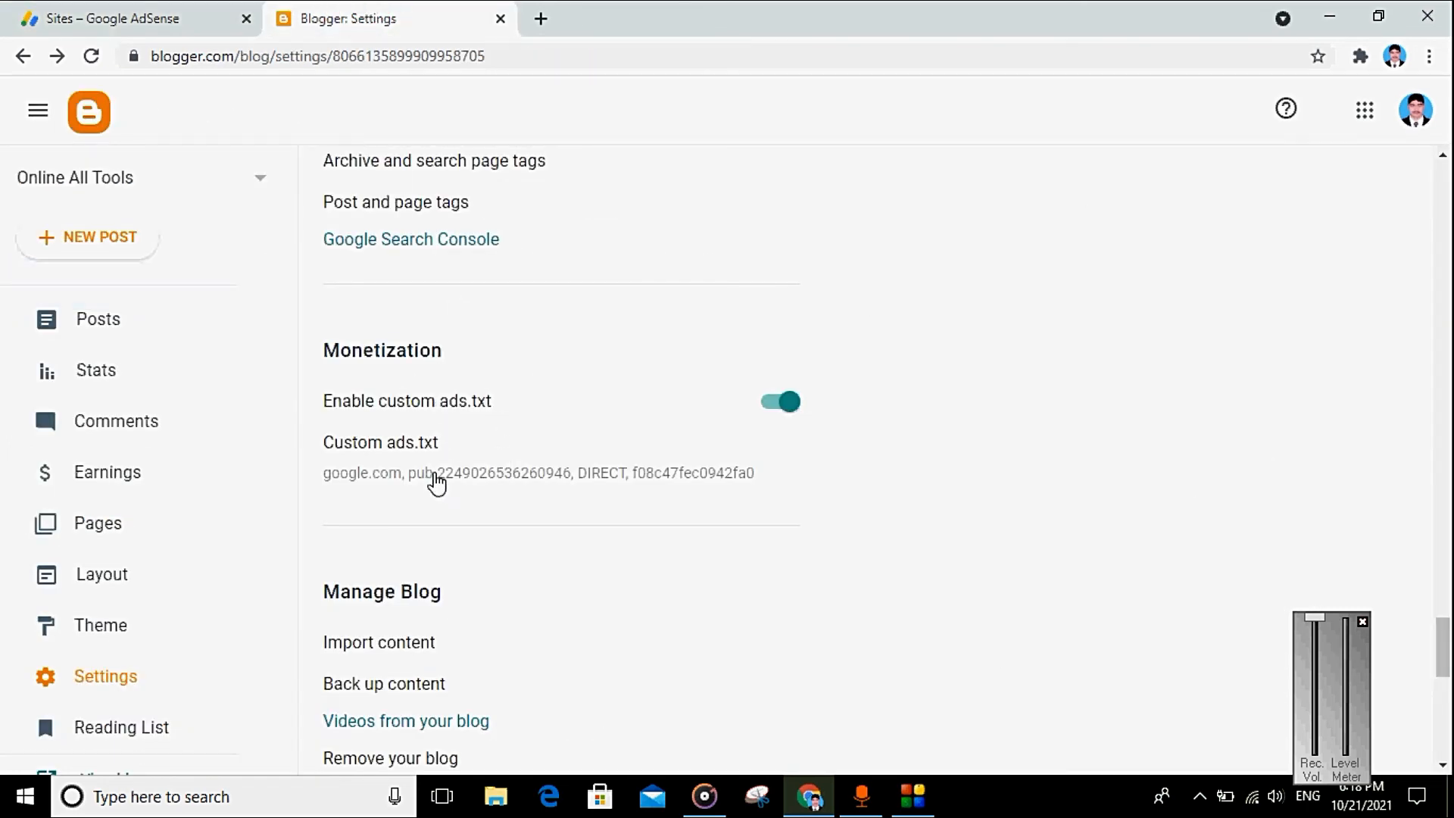
scroll(435, 479, "down", 4)
scroll(438, 481, "up", 3)
scroll(439, 482, "down", 1)
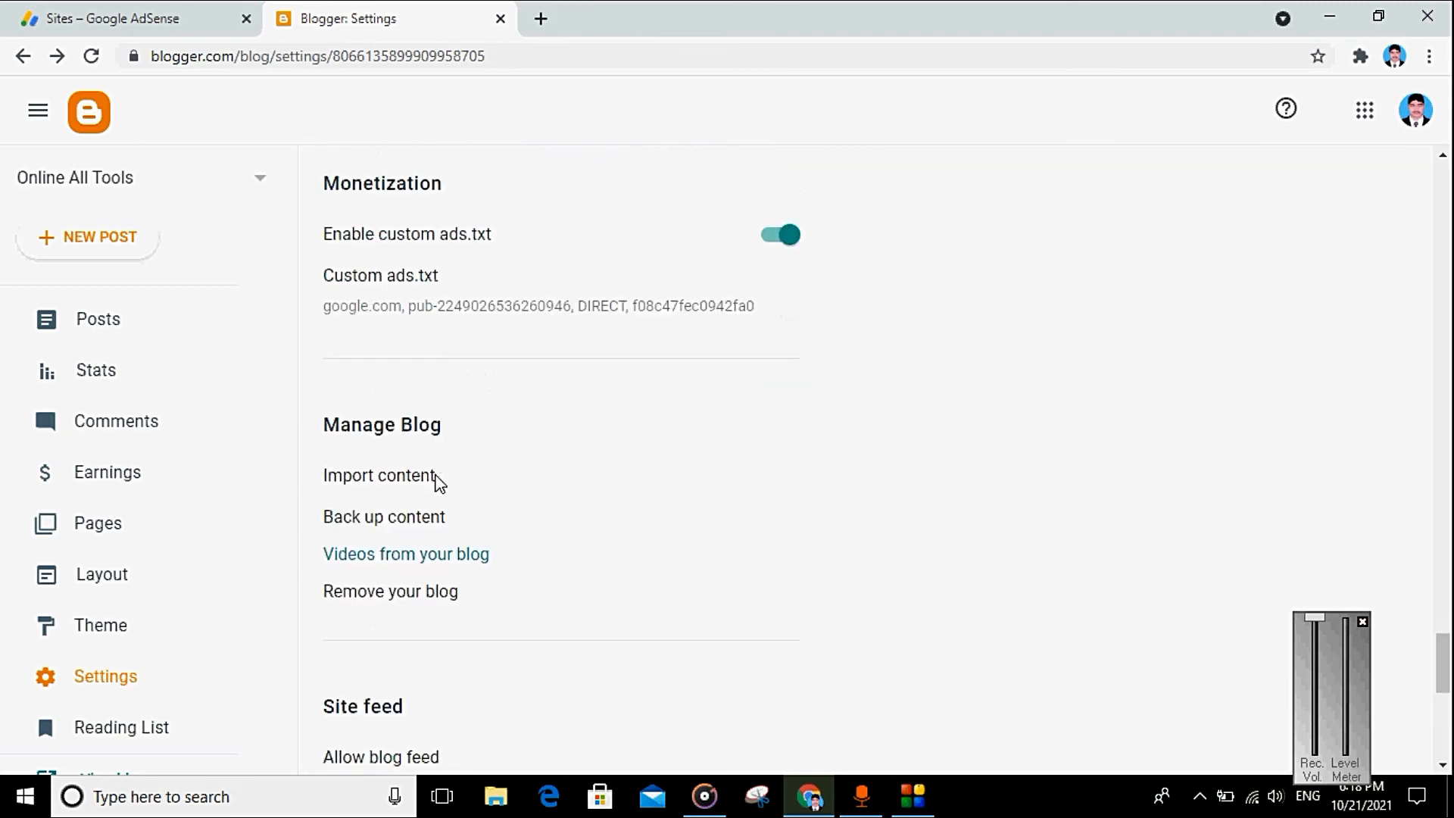
scroll(439, 483, "up", 4)
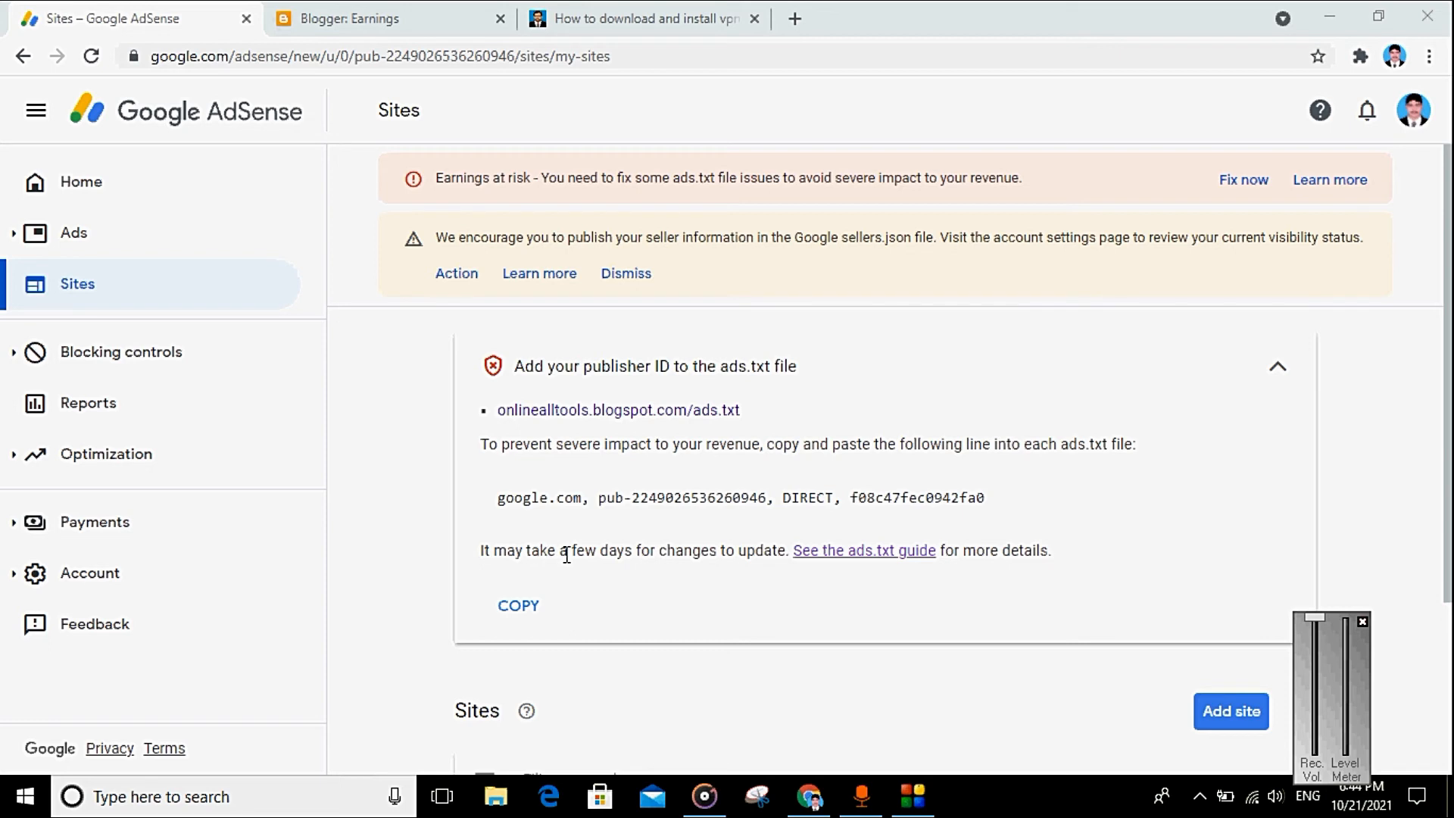
- Read the ads.txt update-time note on the Sites page and recheck the earnings-at-risk warning on a reloaded AdSense Home page
left_click_drag(573, 552, 633, 555)
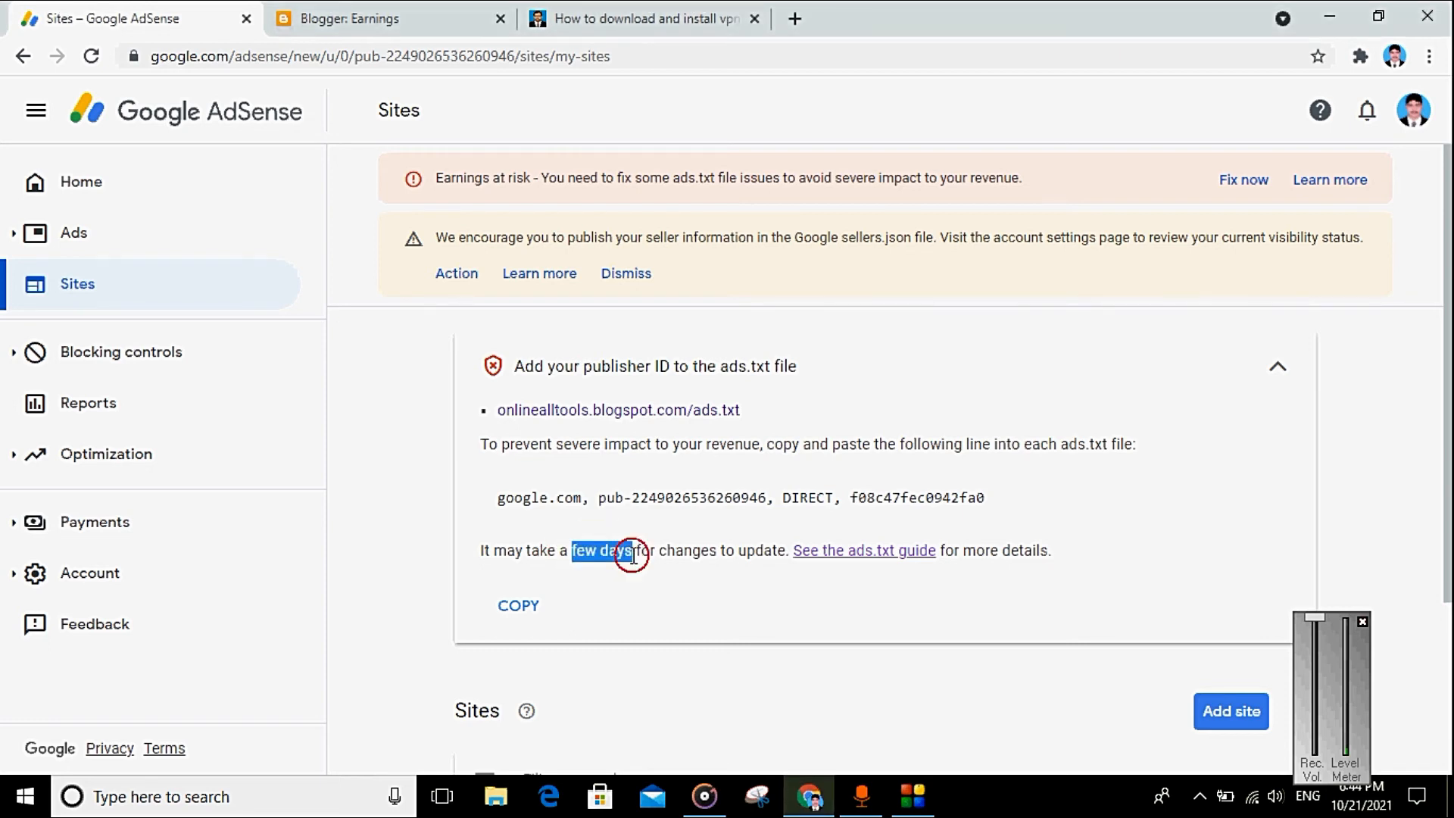
left_click(633, 555)
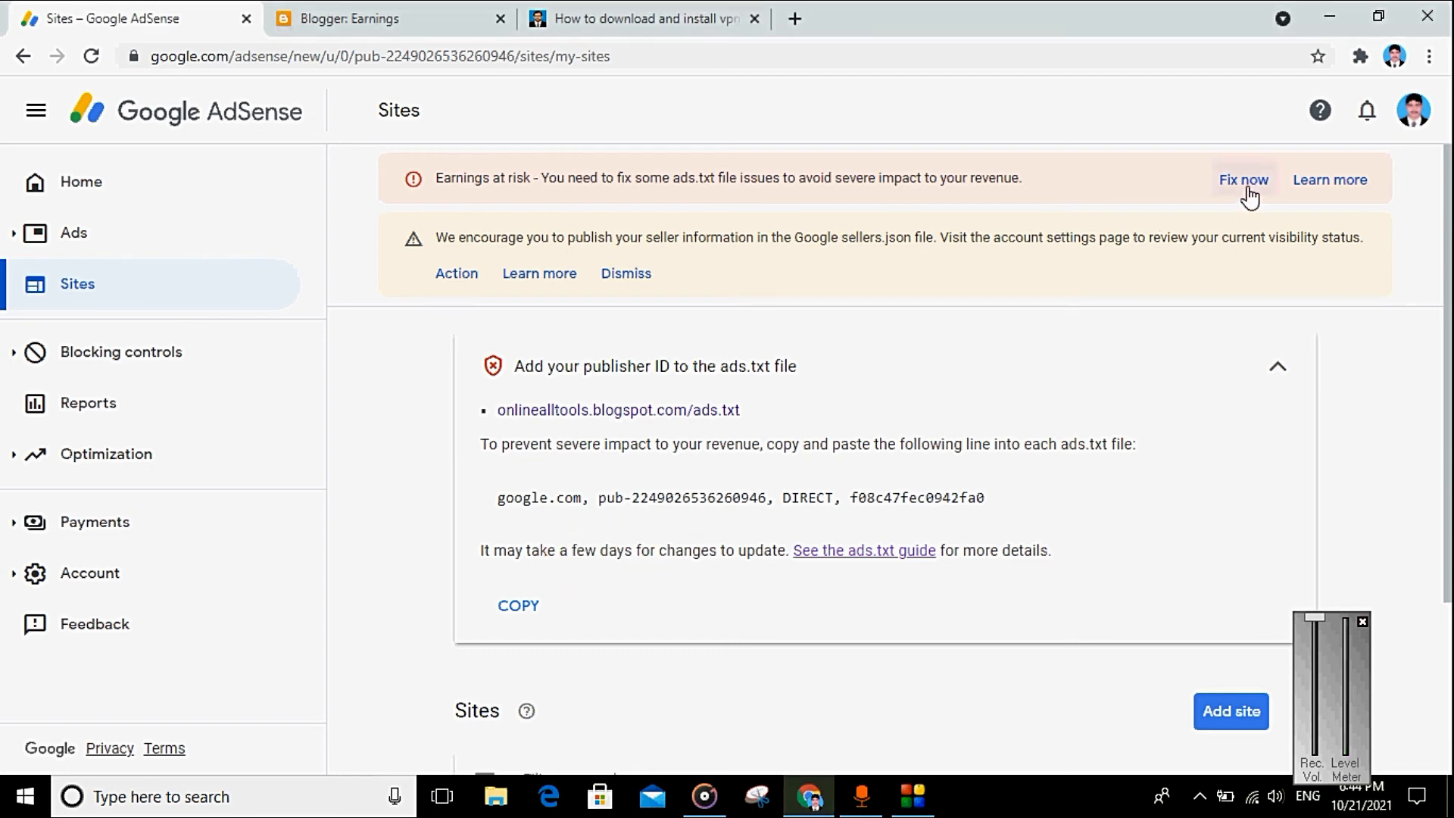
left_click(82, 185)
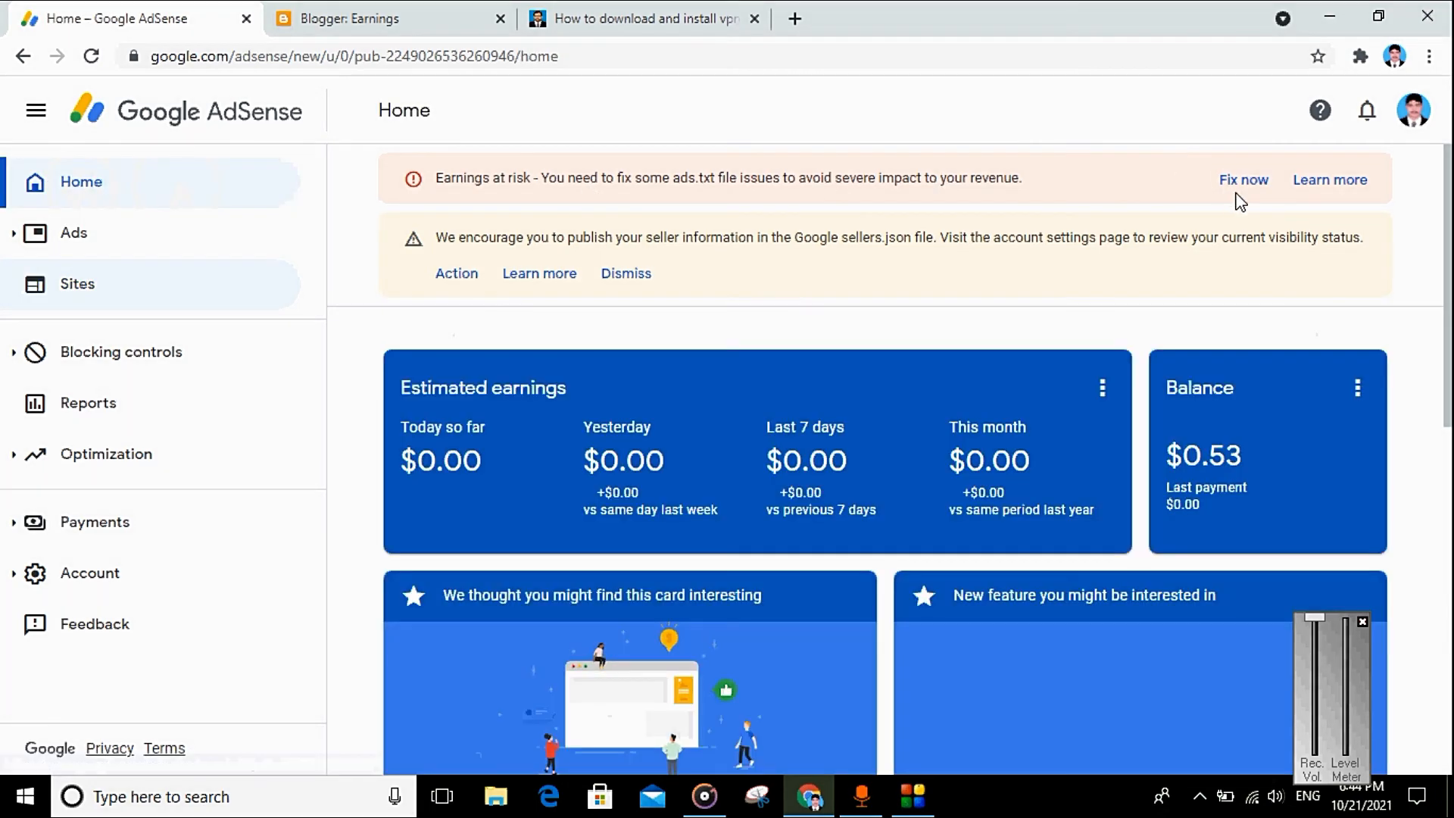
left_click(1242, 179)
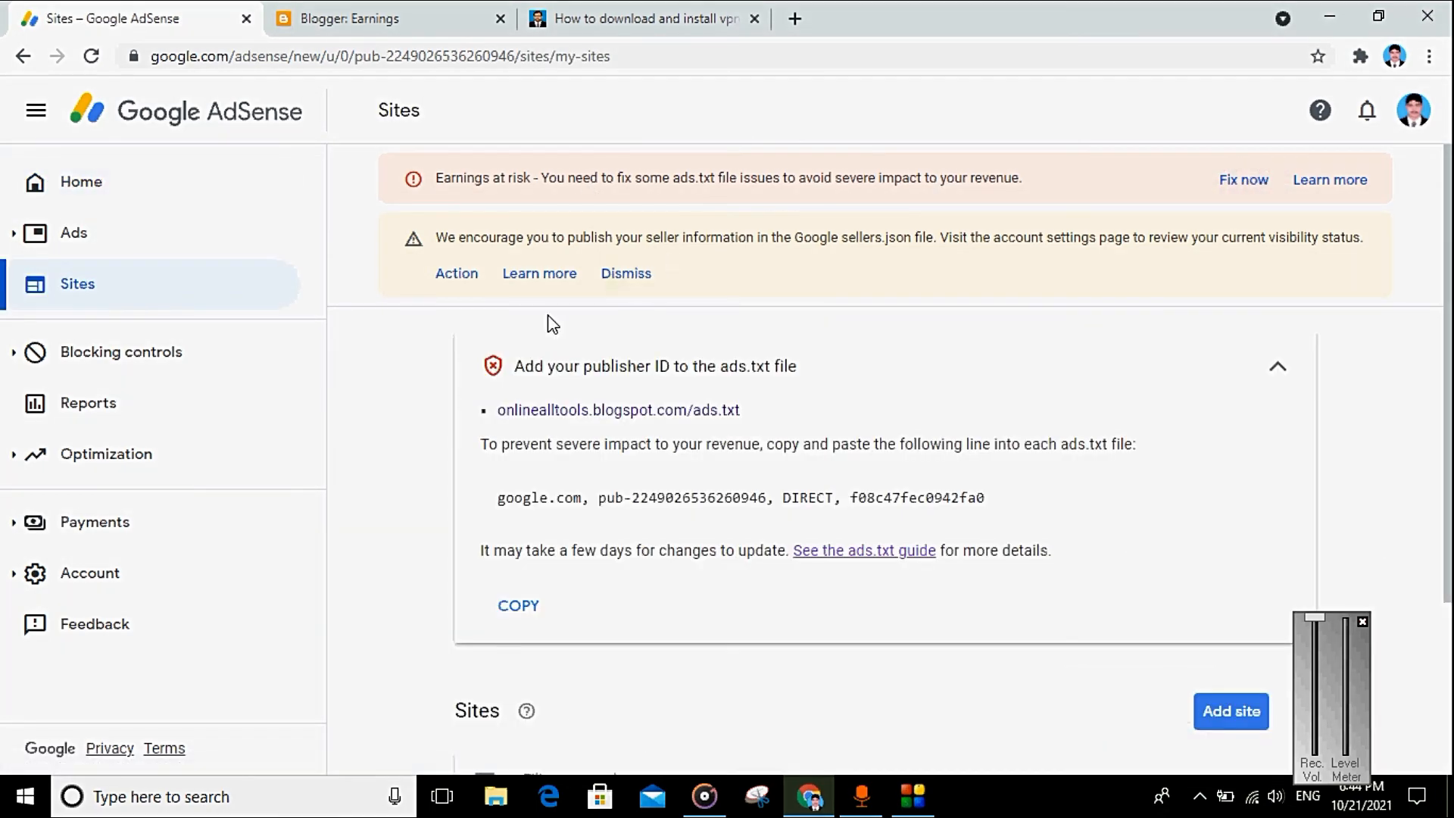
left_click(1242, 199)
left_click(86, 202)
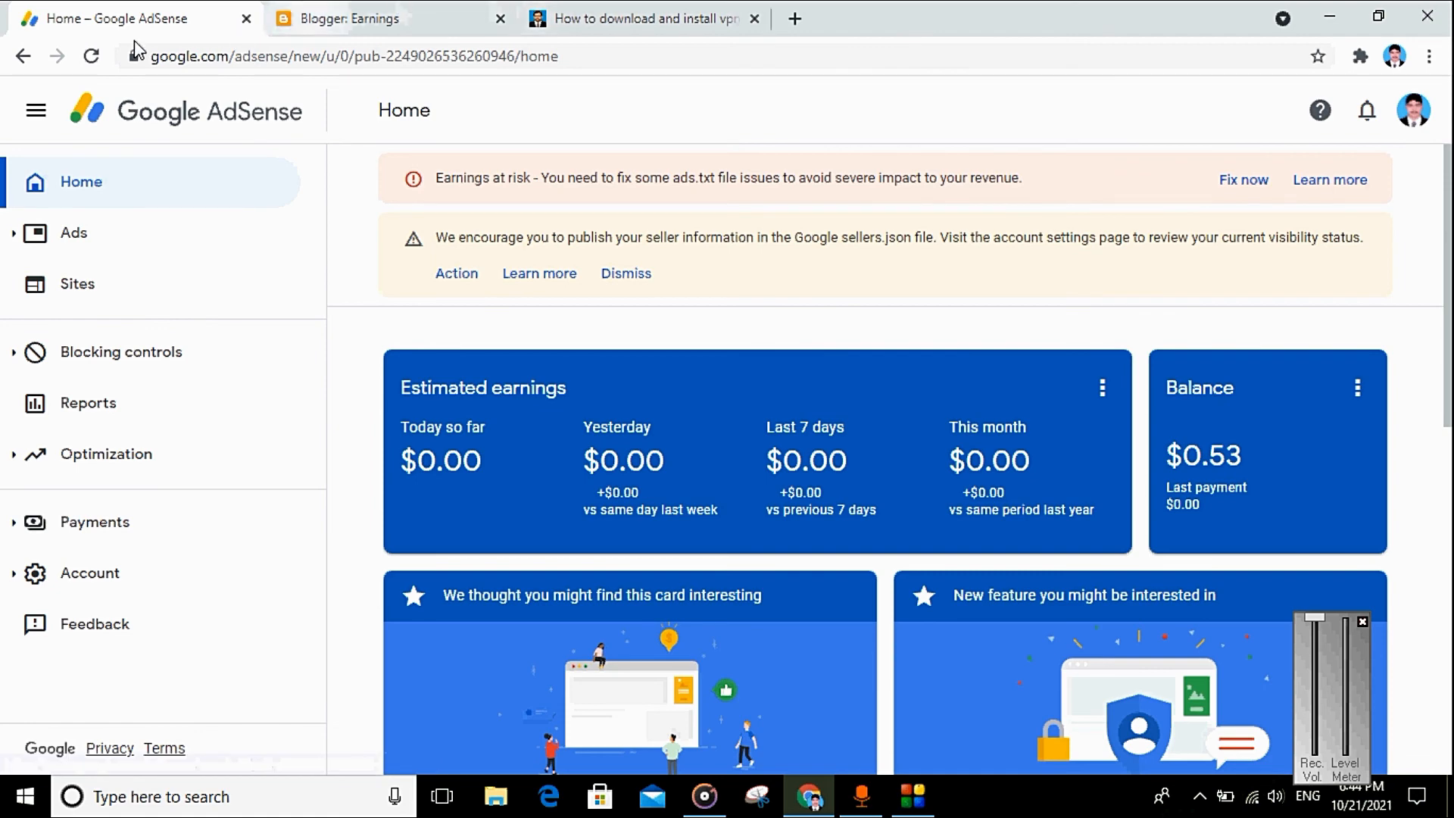
left_click(97, 52)
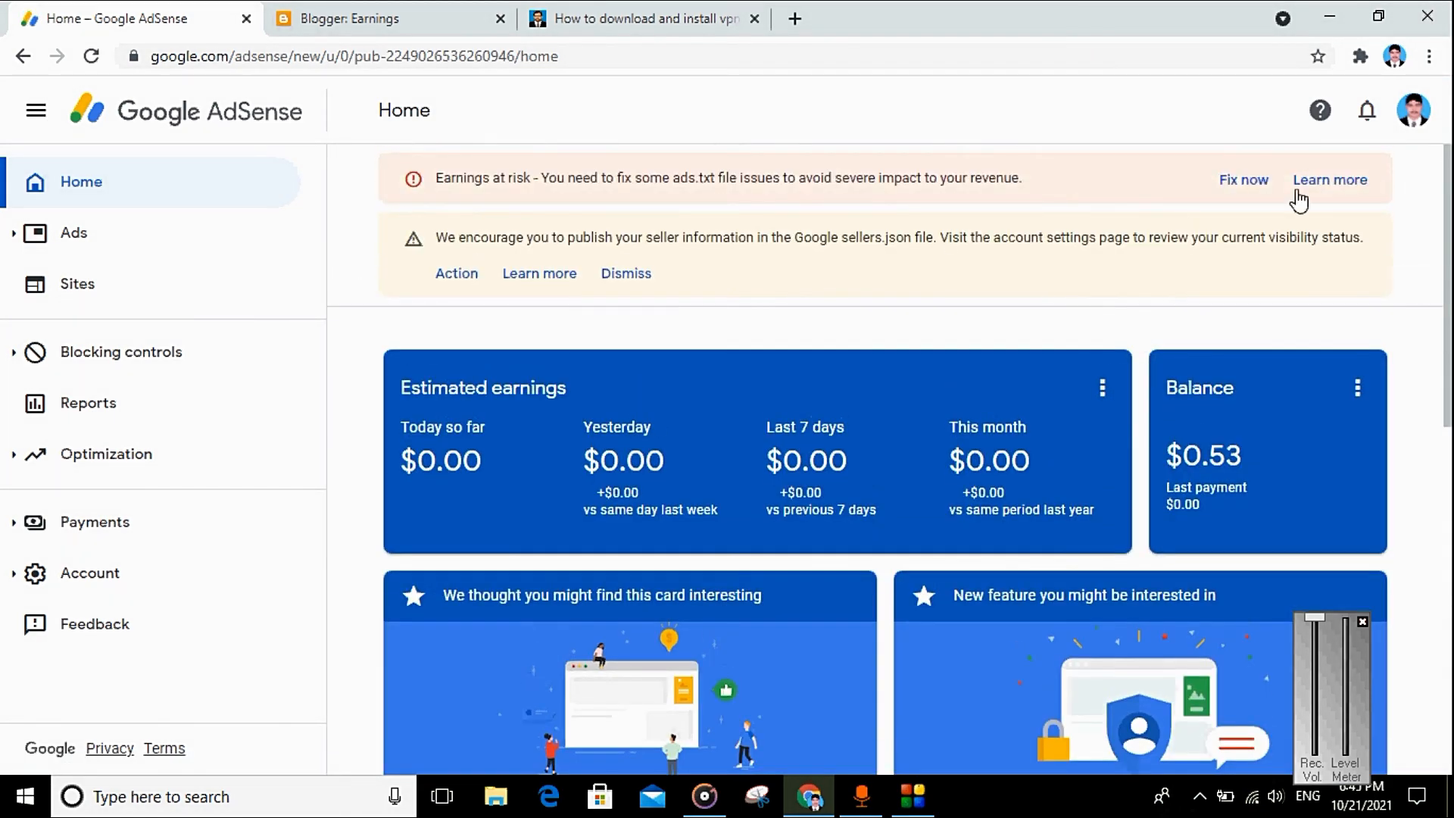
- Copy the ads.txt line again from the earnings-at-risk fix page and check the statuses of the listed sites
left_click(1223, 183)
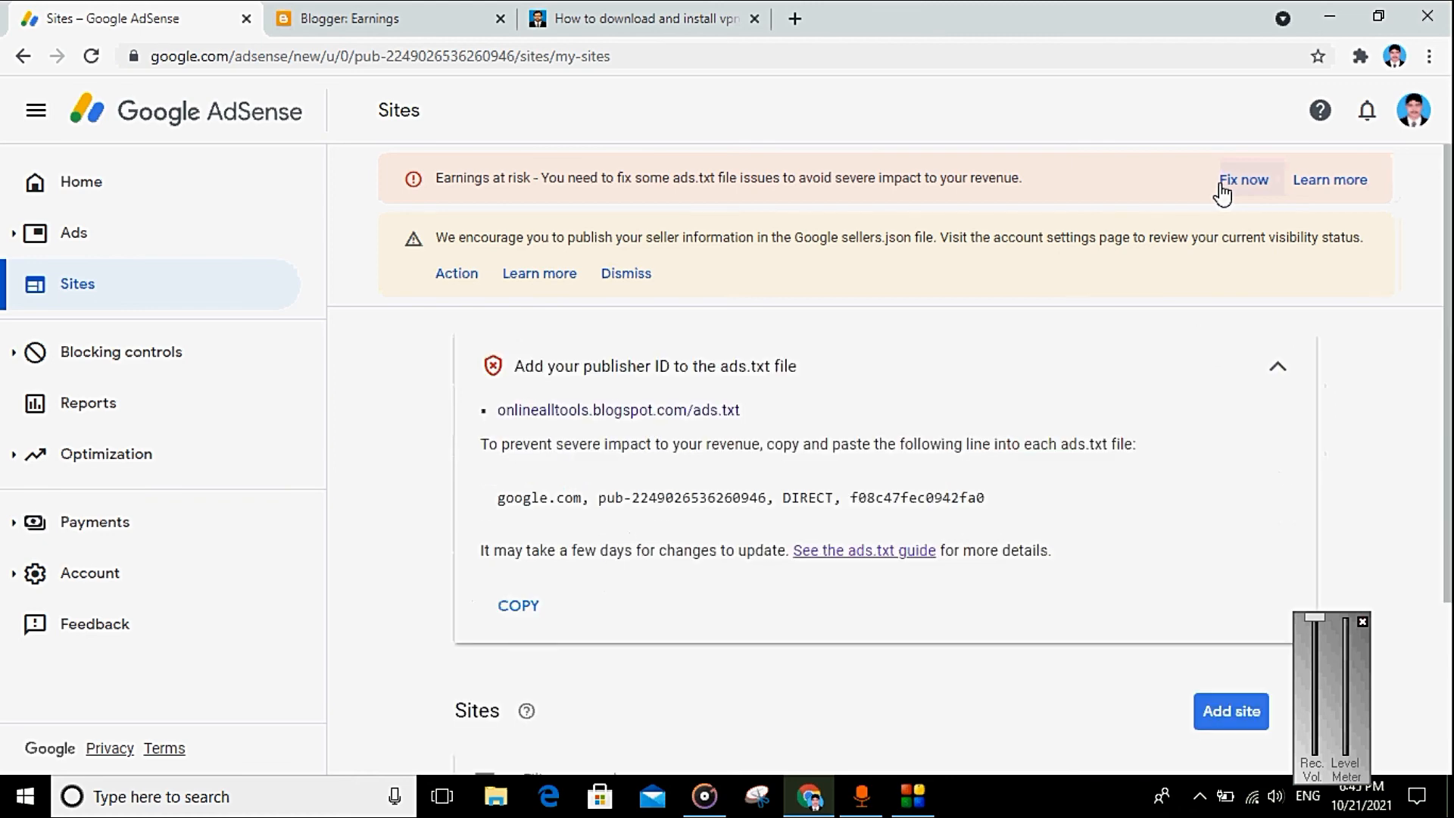
left_click(521, 607)
left_click(397, 446)
scroll(401, 451, "down", 3)
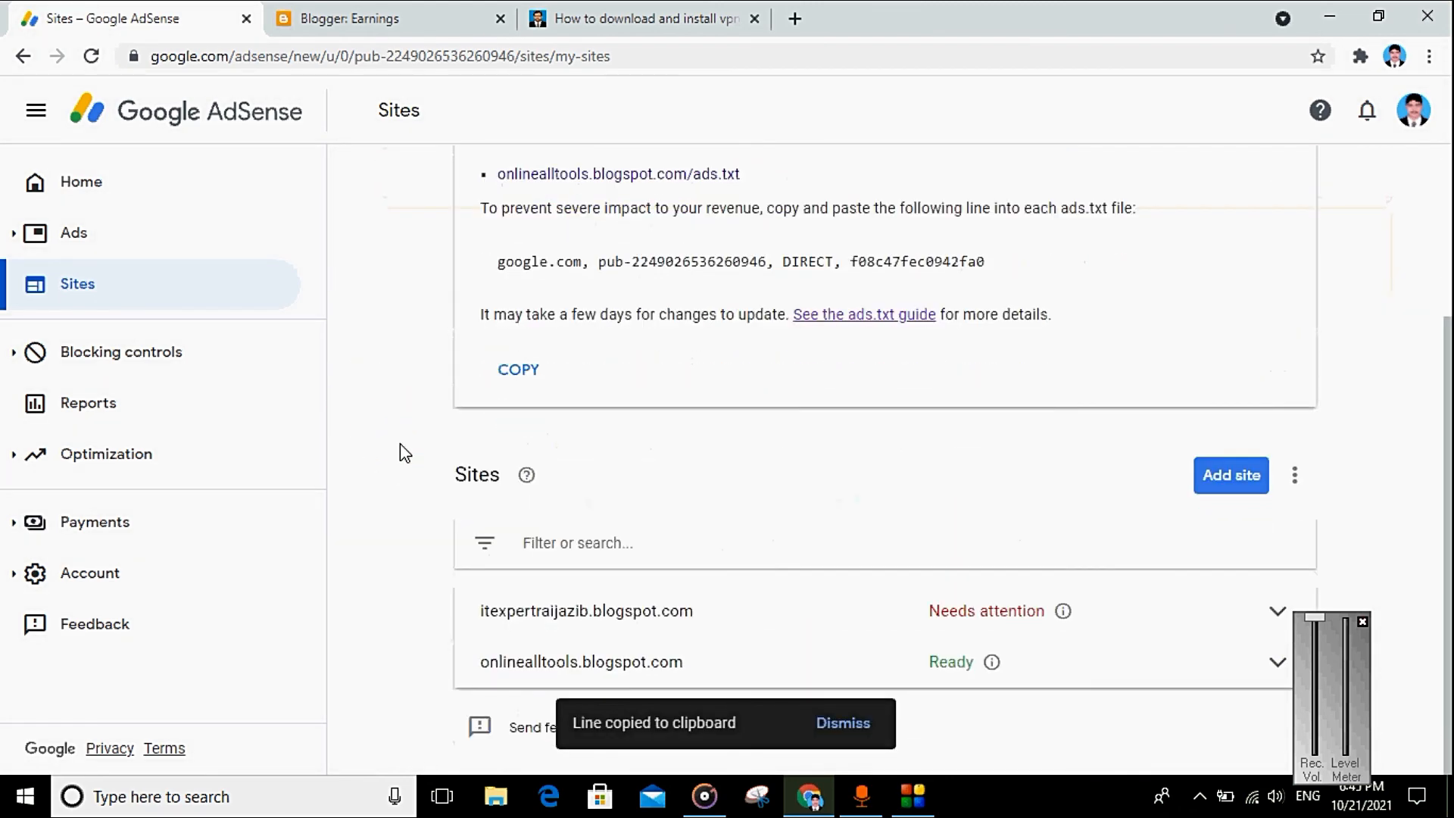
scroll(403, 450, "up", 3)
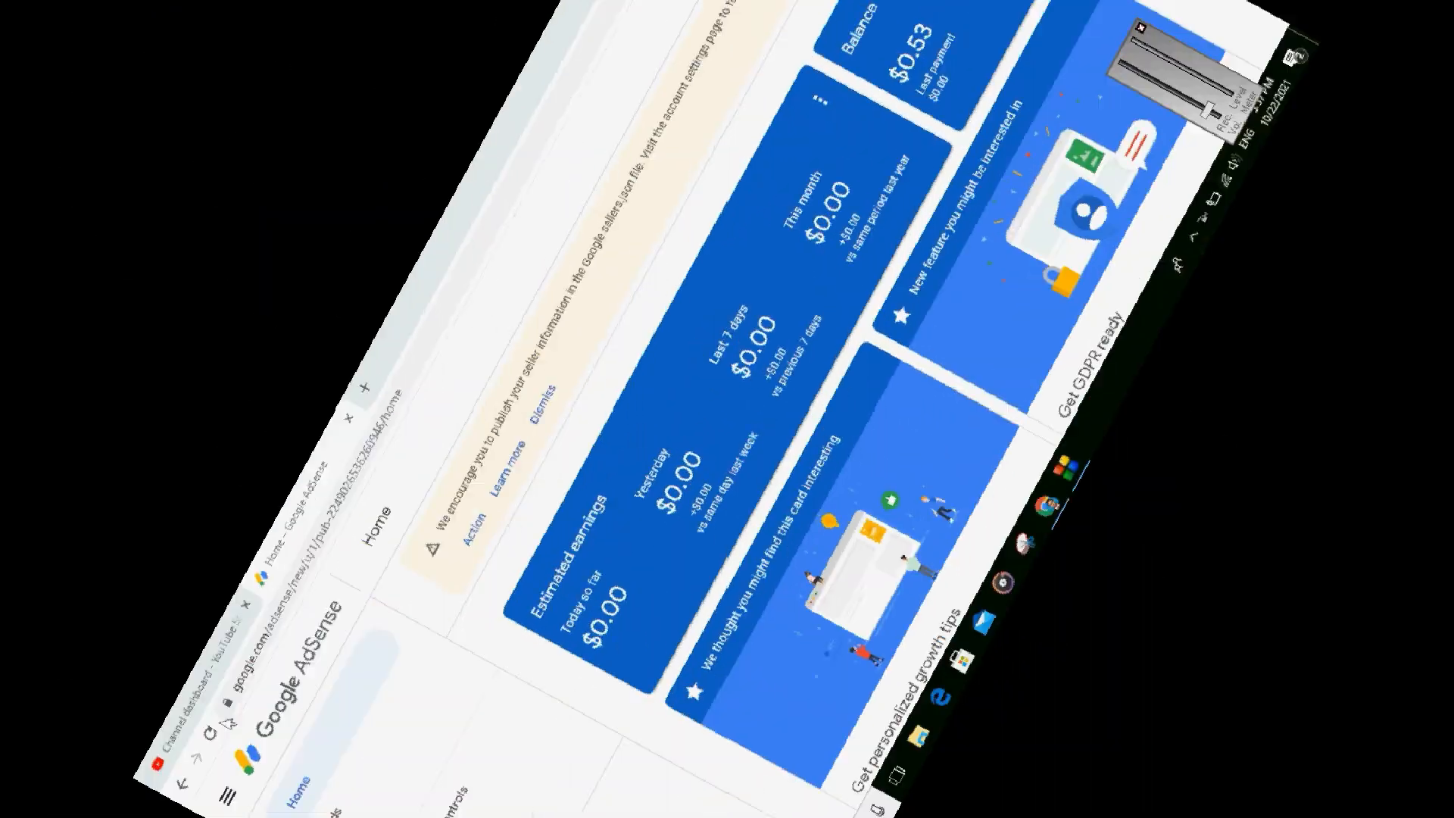
- Reload the AdSense Home page to recheck the ads.txt warning and open the Sites page
left_click(212, 731)
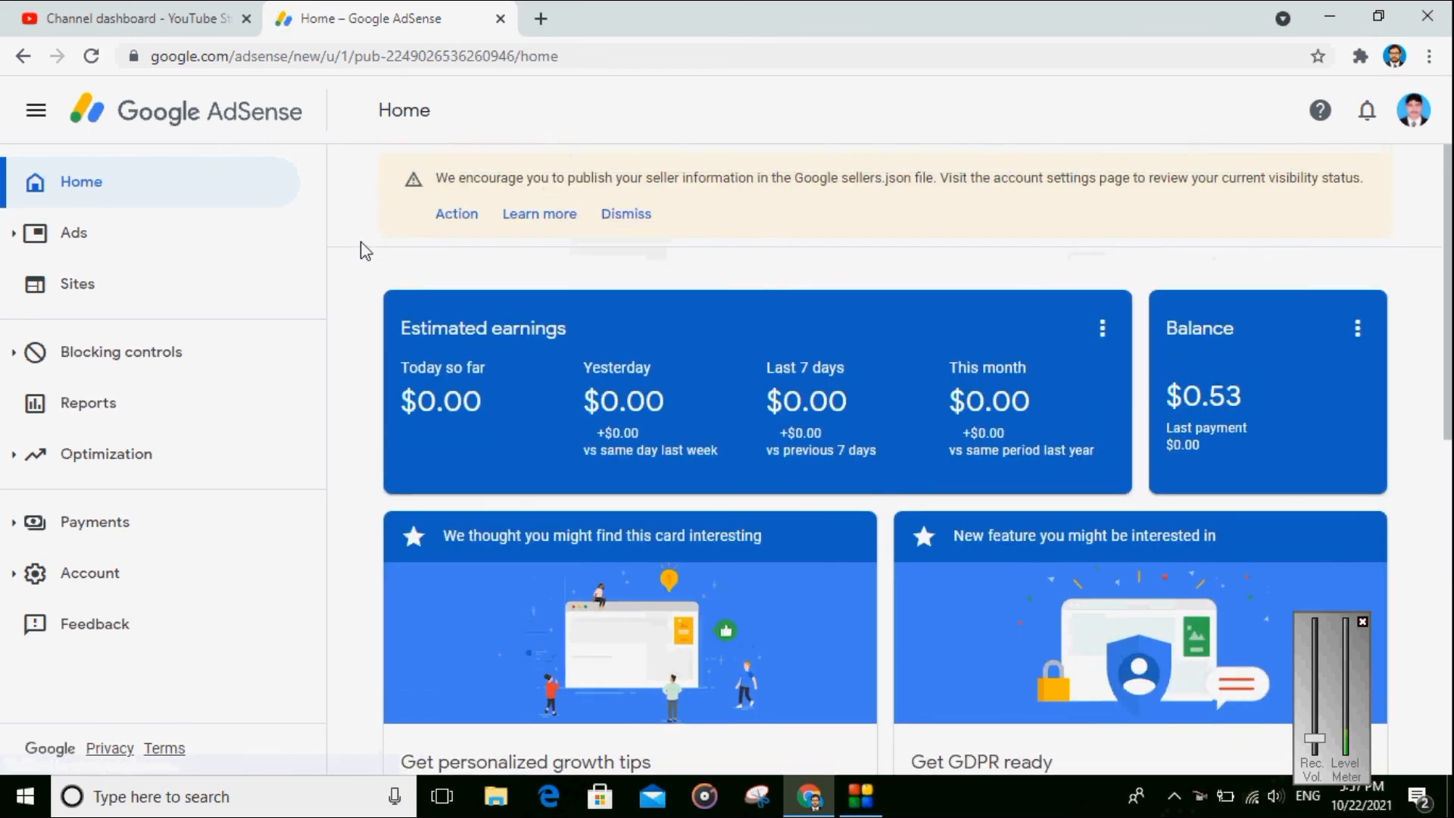
left_click(77, 283)
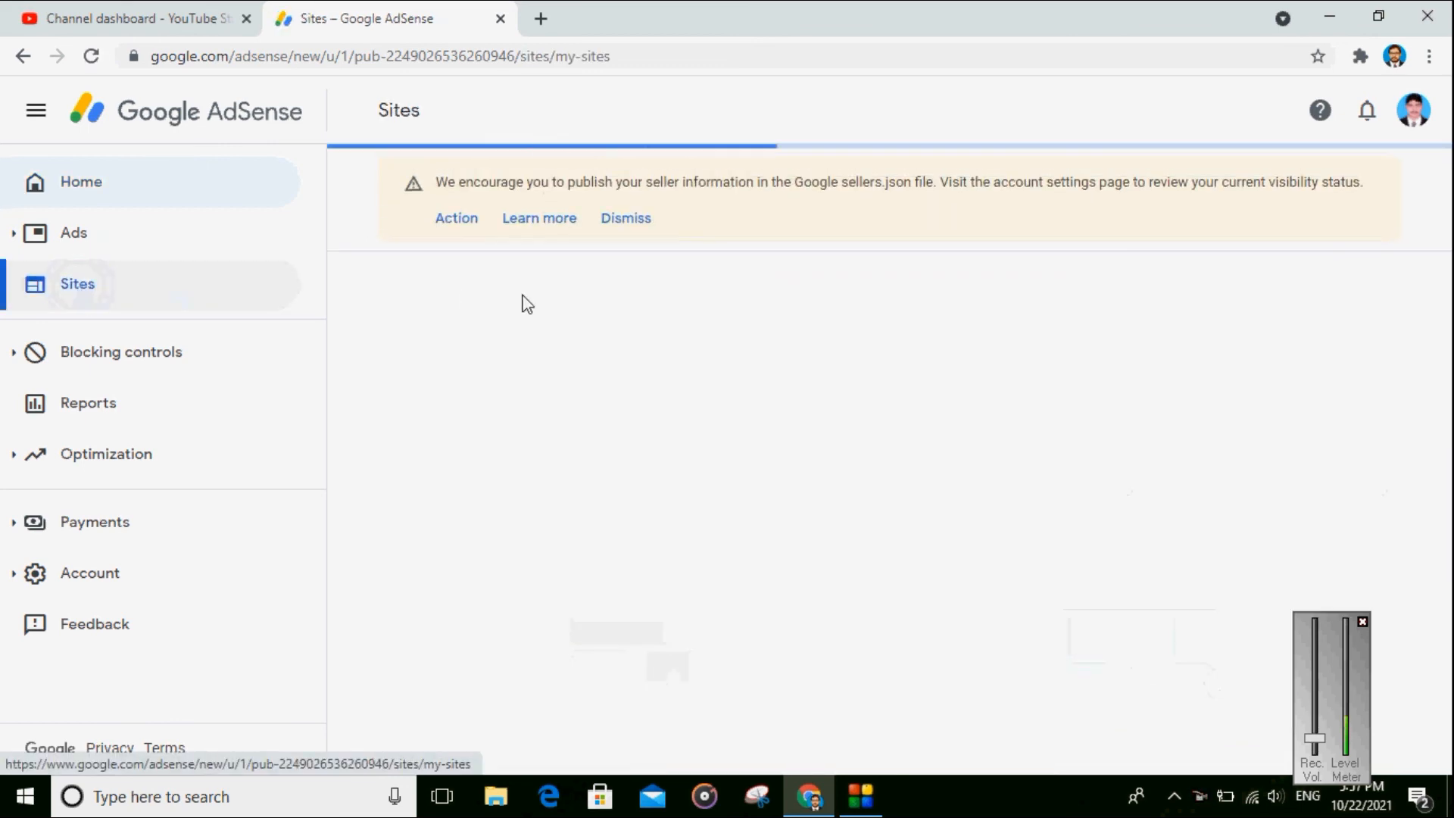